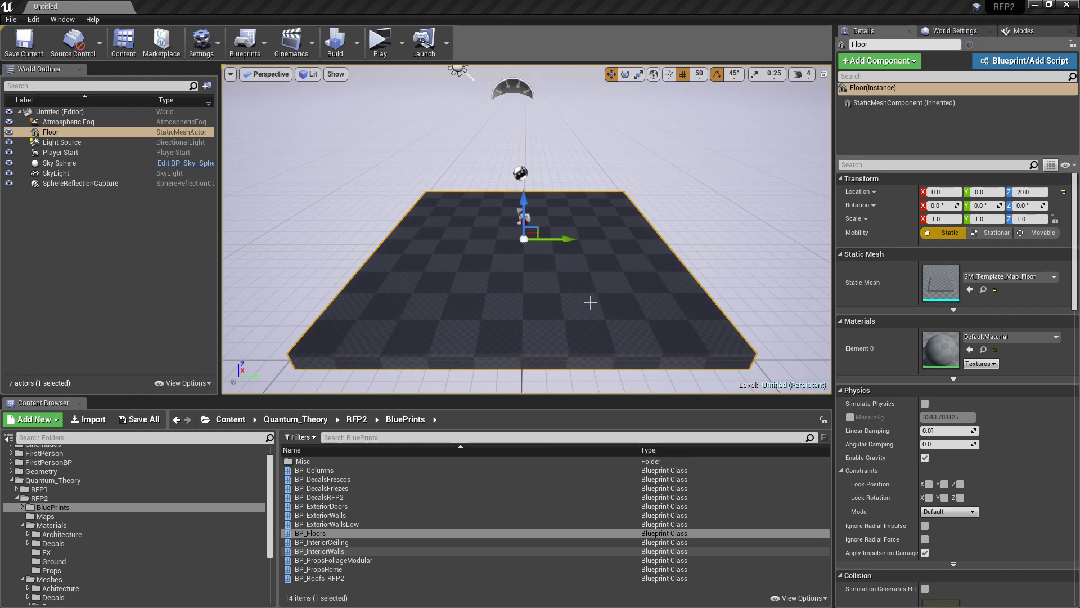
Place BP_ExteriorDoors from the Quantum_Theory/RFP2/BluePrints folder onto the floor in the level
right_drag(595, 302, 599, 299)
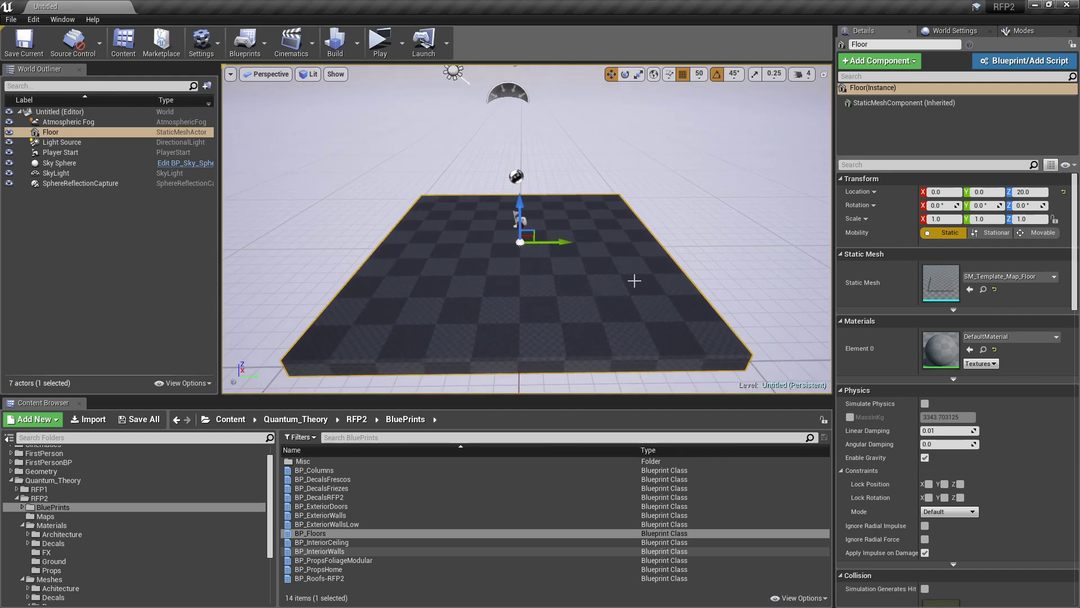
click(53, 480)
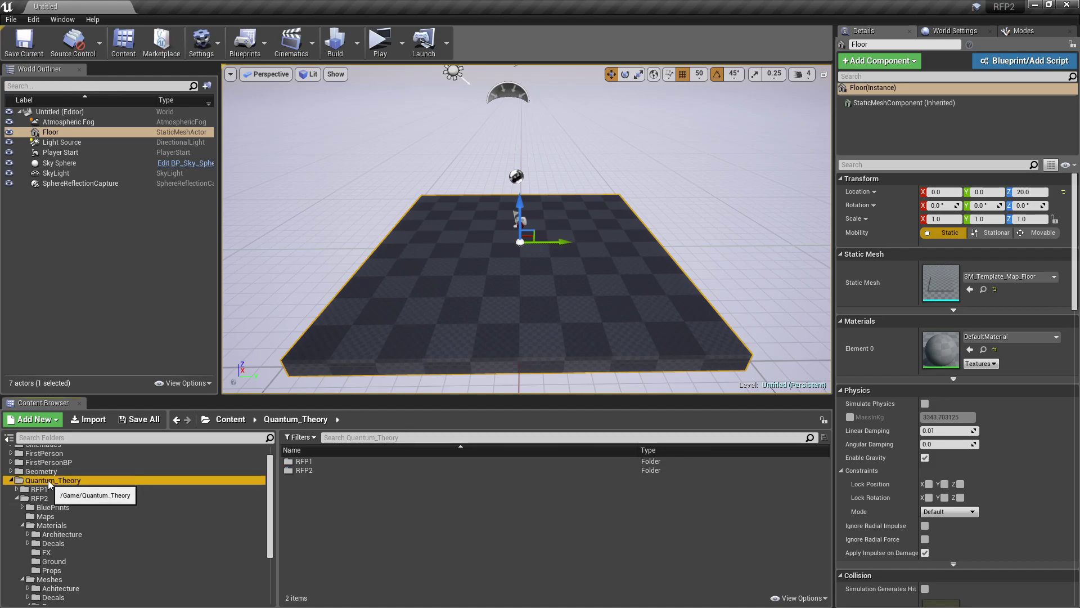
click(40, 498)
click(49, 506)
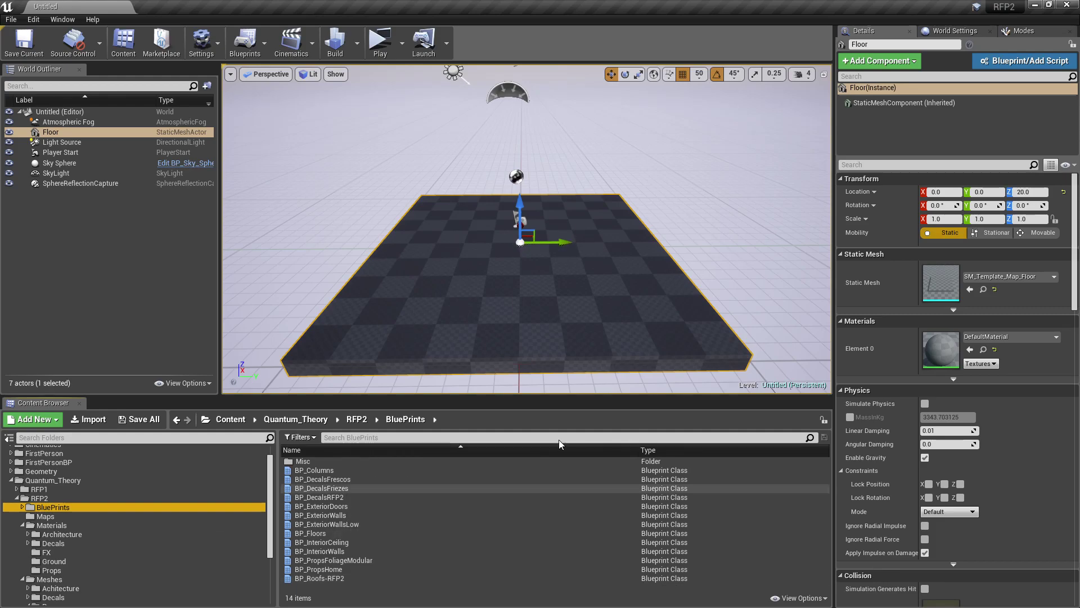
right_drag(619, 332, 612, 322)
key(s)
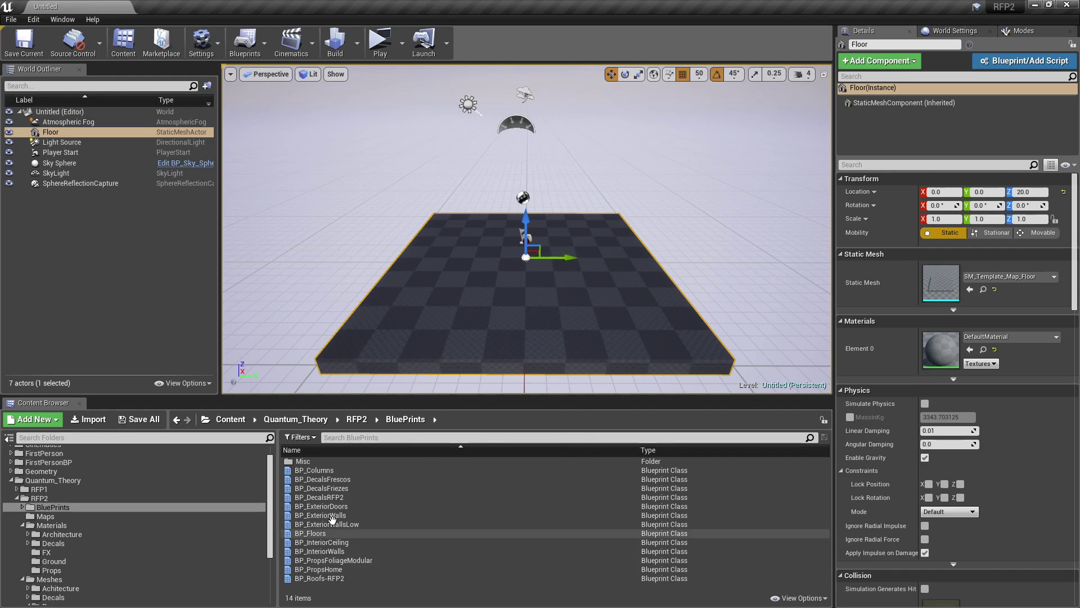
drag(321, 508, 531, 333)
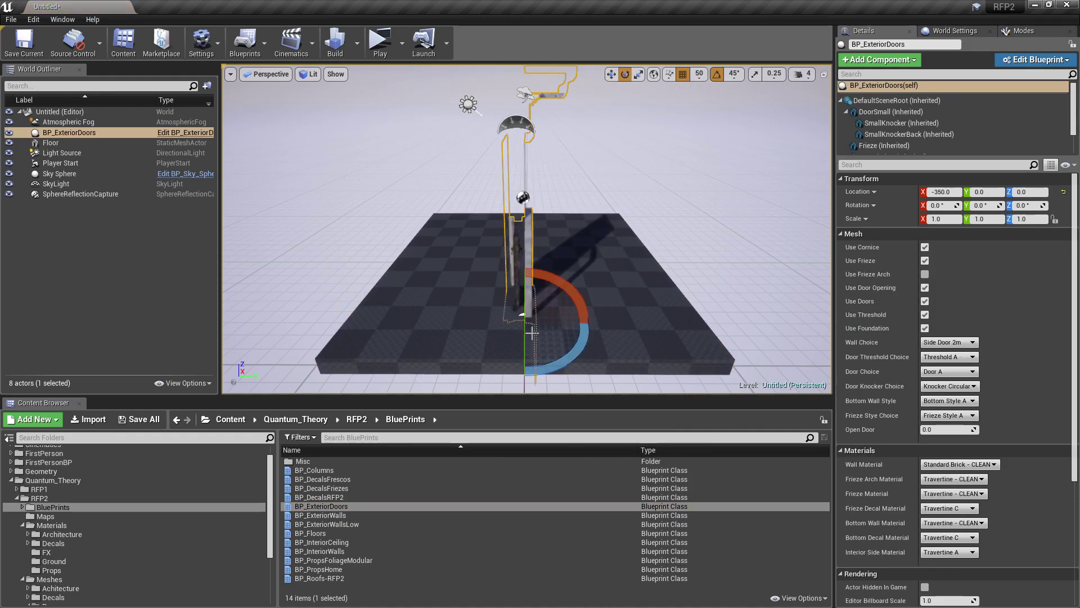
Rotate the placed exterior door -90° about Z and set the rotation grid snap to 90°
drag(563, 365, 696, 159)
key(f)
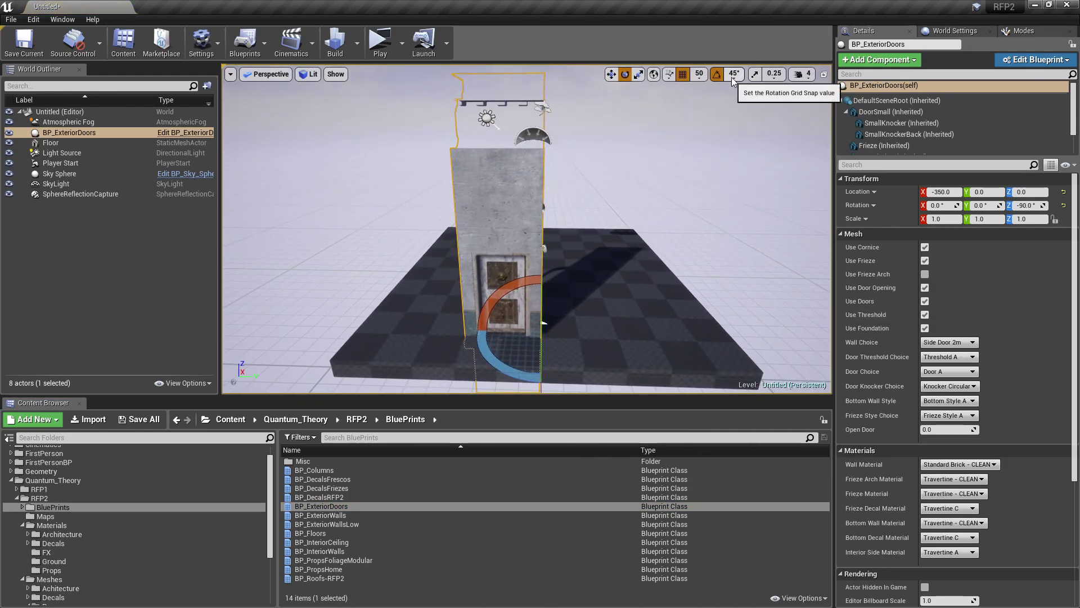
click(735, 77)
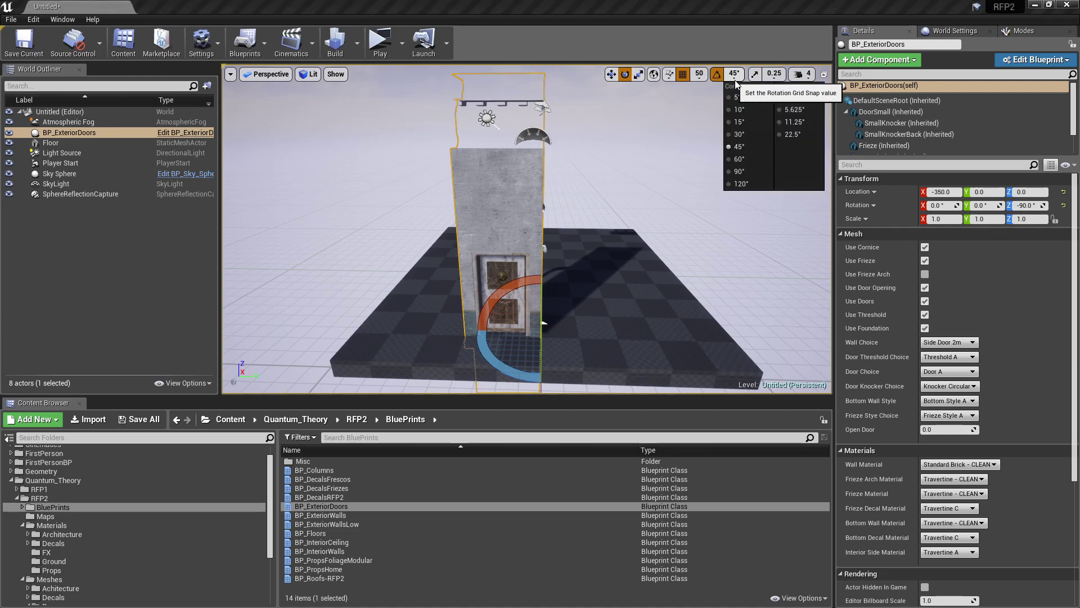
click(737, 173)
Move the exterior door along the Y axis to 50
right_drag(677, 212, 627, 231)
key(w)
drag(600, 304, 620, 303)
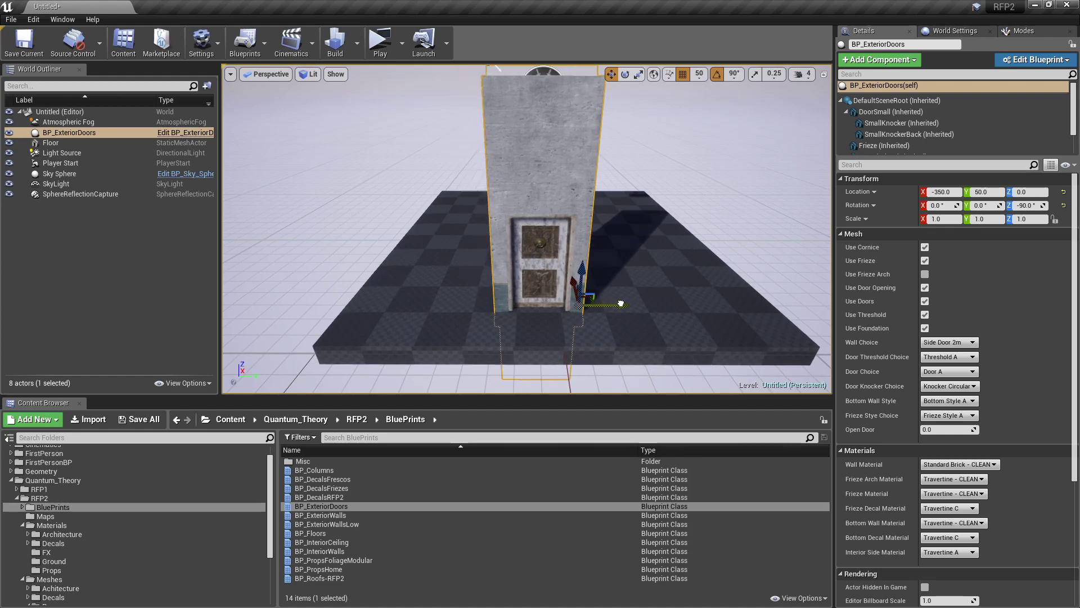
Delete the Floor actor from the level
right_drag(608, 285, 660, 258)
click(660, 258)
key(Delete)
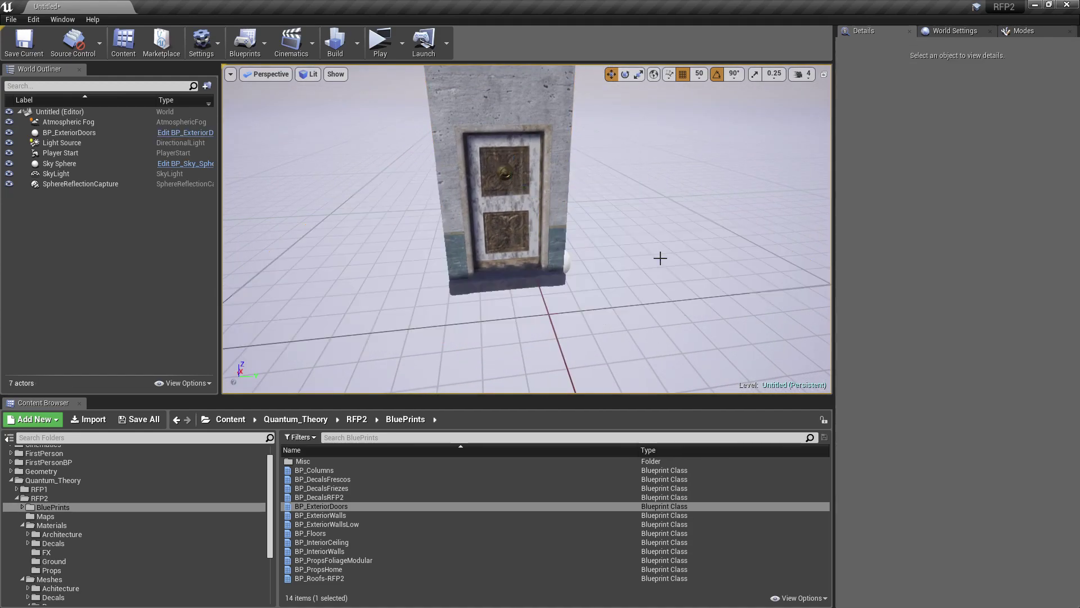
Rotate the exterior door about Z to 90° so its brick exterior side faces the view
click(546, 153)
right_drag(545, 153, 528, 122)
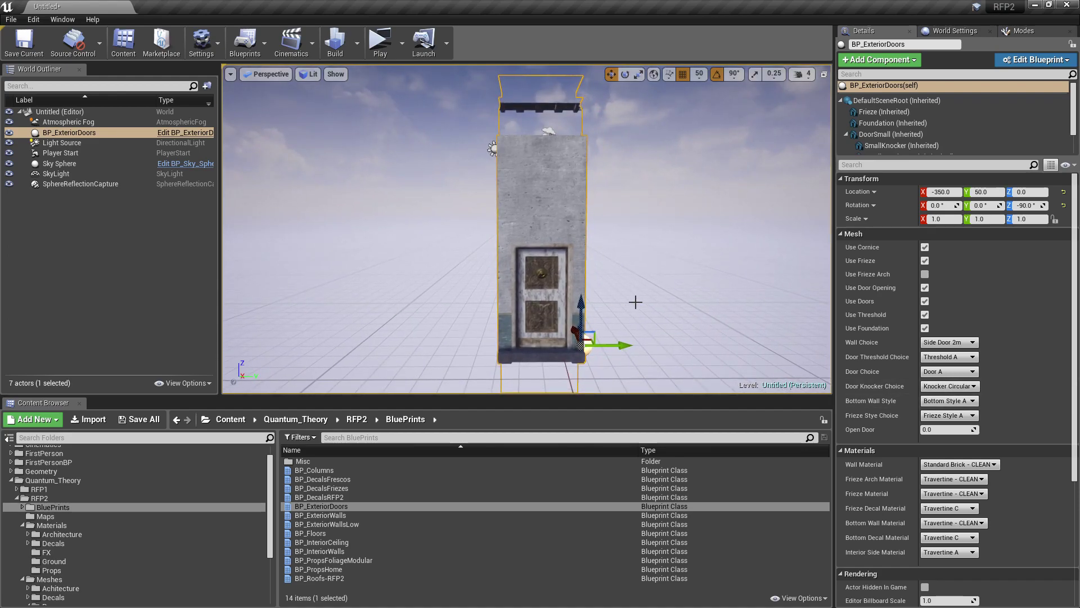
right_drag(634, 302, 653, 308)
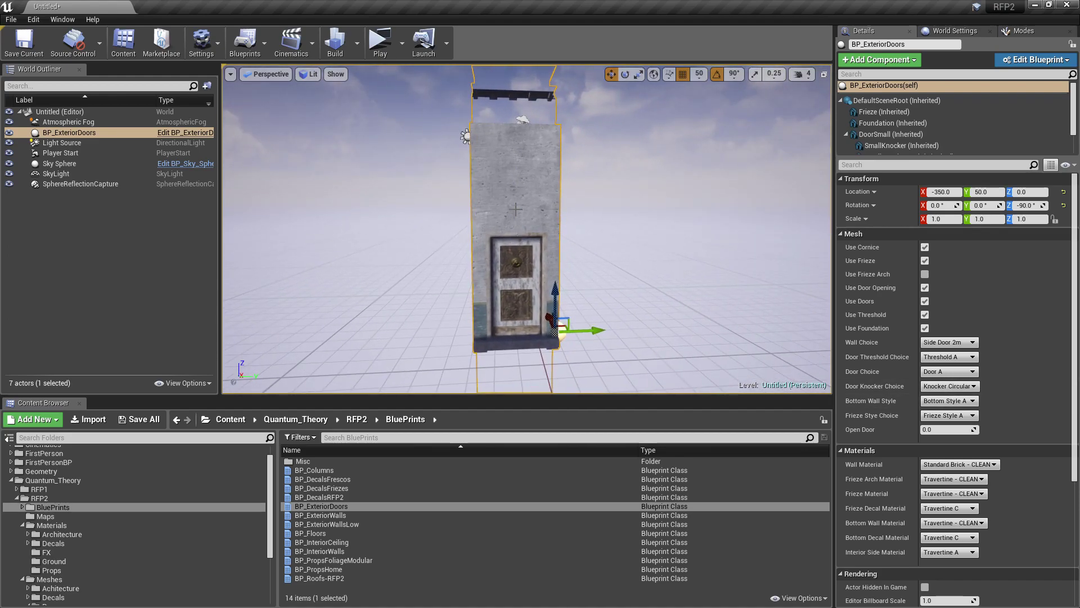
key(e)
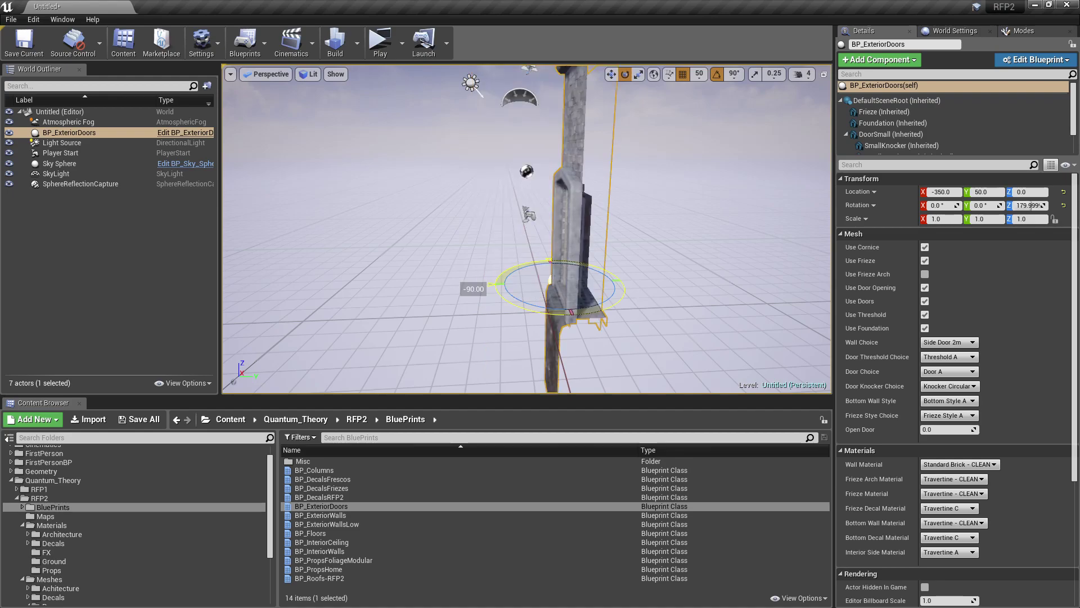
drag(484, 284, 574, 326)
Examine the exterior door from the front, back and below, and check its Wall Choice options, keeping Side Door 2m
right_drag(526, 228, 498, 180)
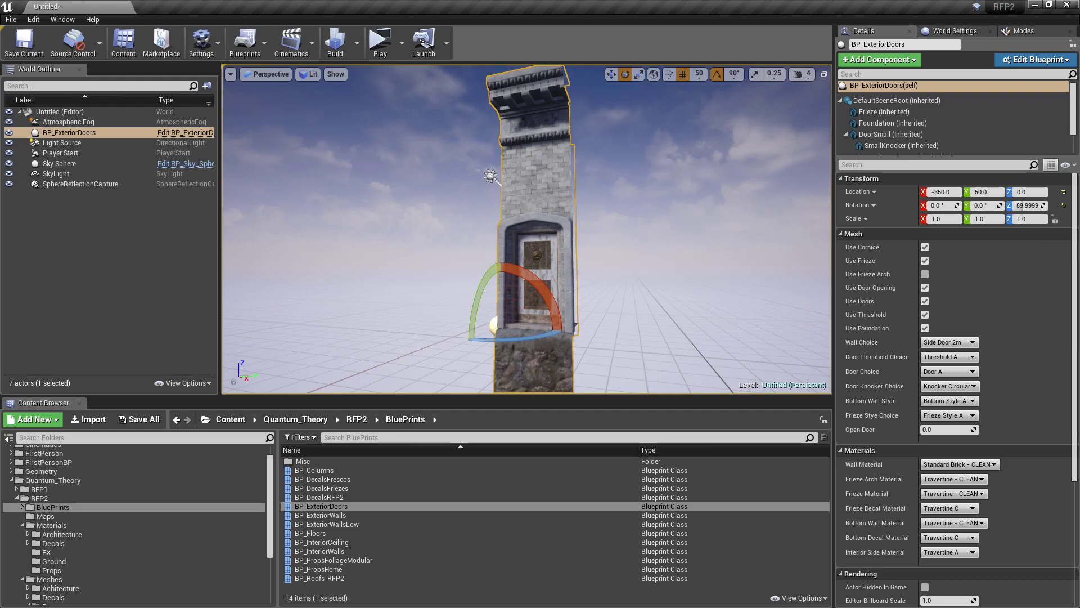
right_drag(527, 228, 428, 236)
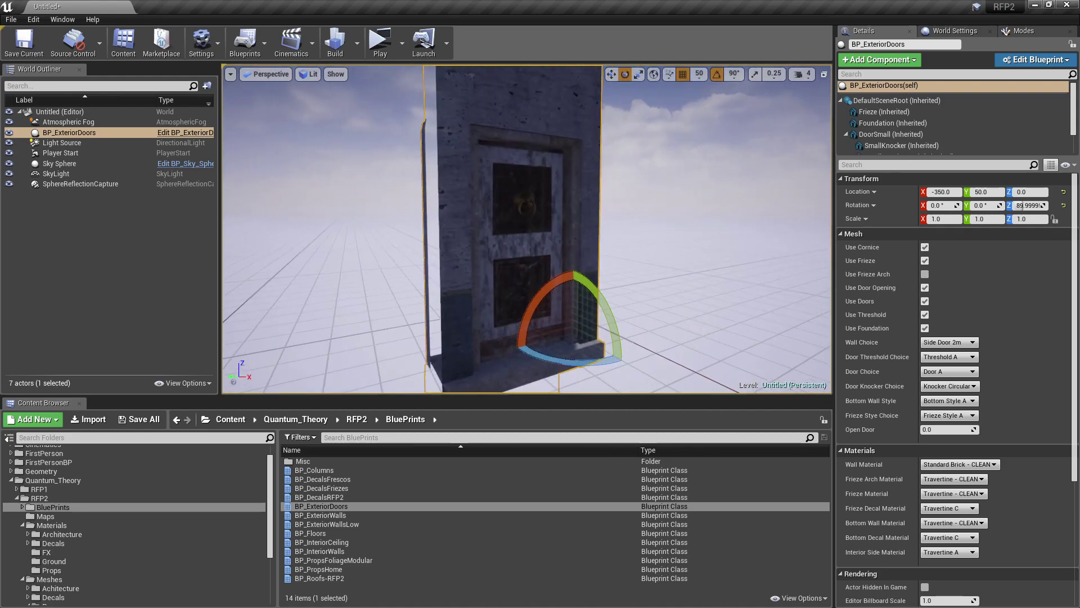
right_drag(559, 199, 537, 188)
right_drag(523, 294, 652, 141)
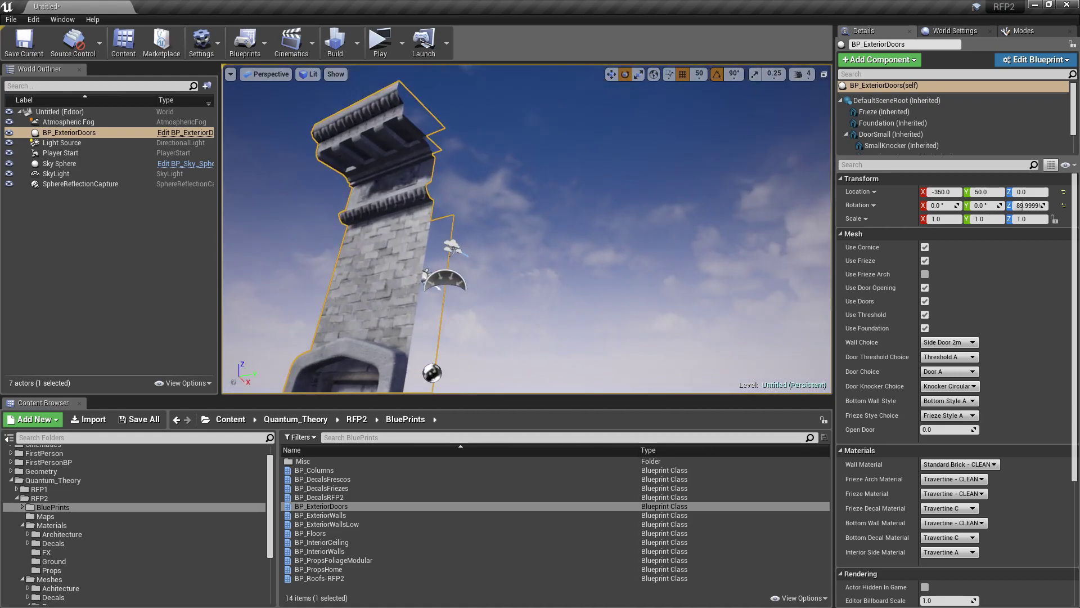
alt+drag(462, 281, 506, 264)
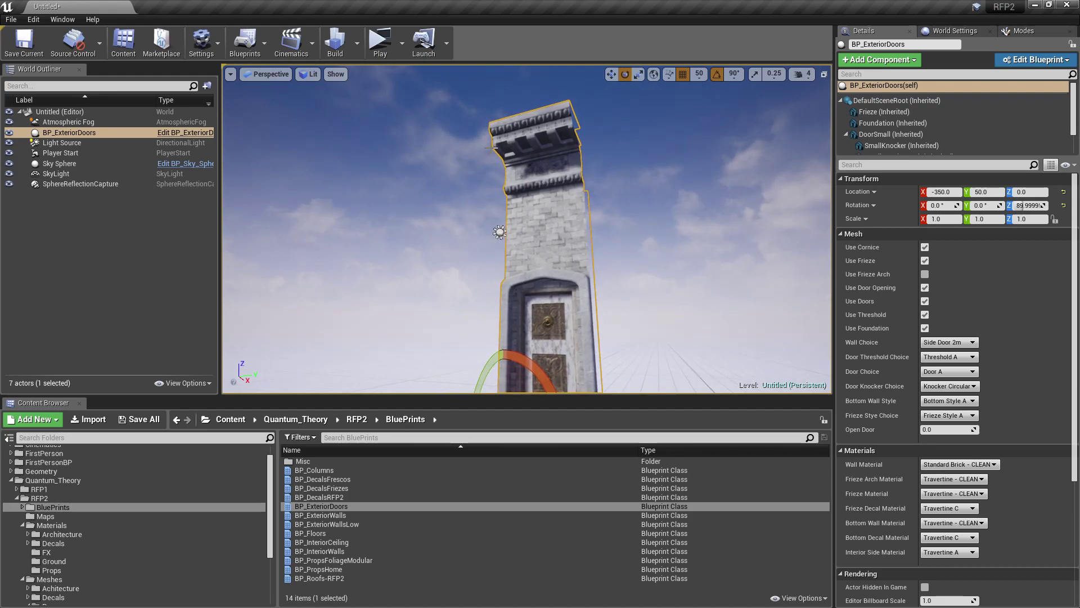
alt+drag(547, 173, 608, 208)
right_drag(608, 208, 641, 185)
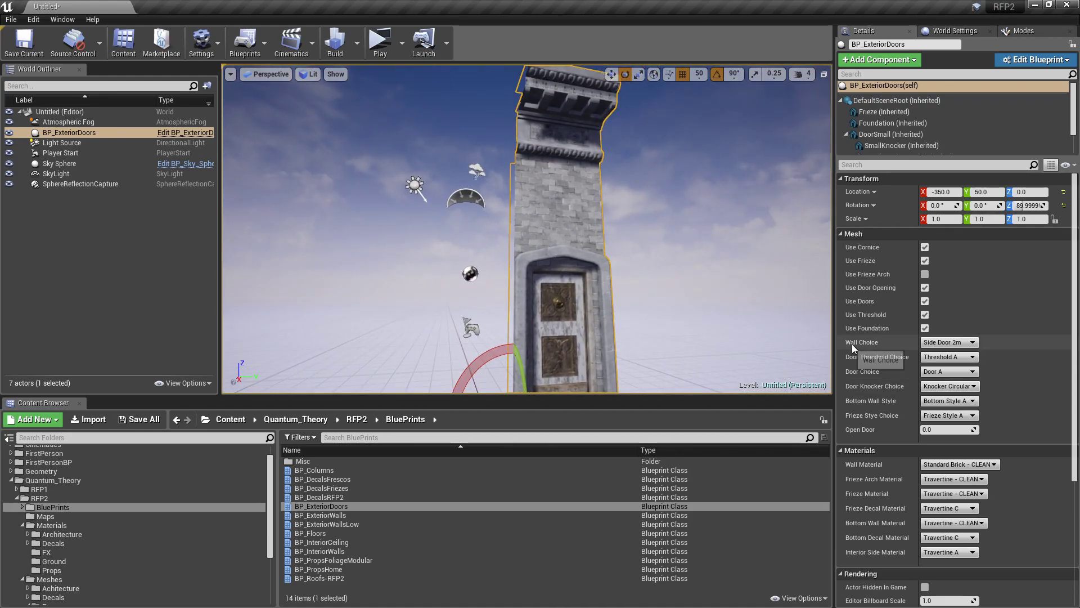
click(959, 343)
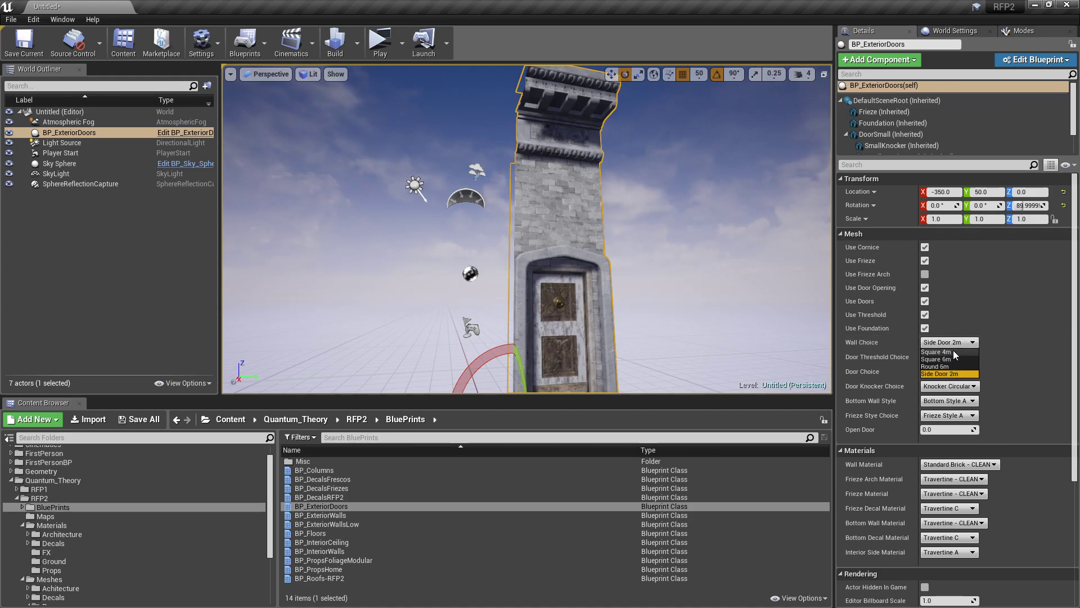
click(947, 374)
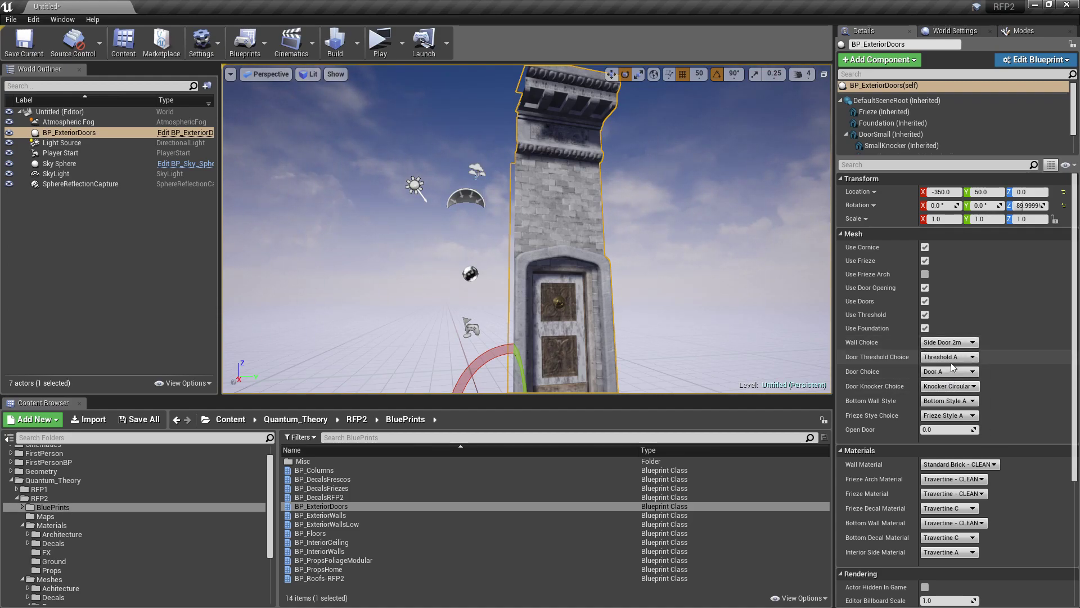
Try Threshold B and Threshold C as the Door Threshold Choice, and restore Threshold A
click(949, 362)
click(942, 366)
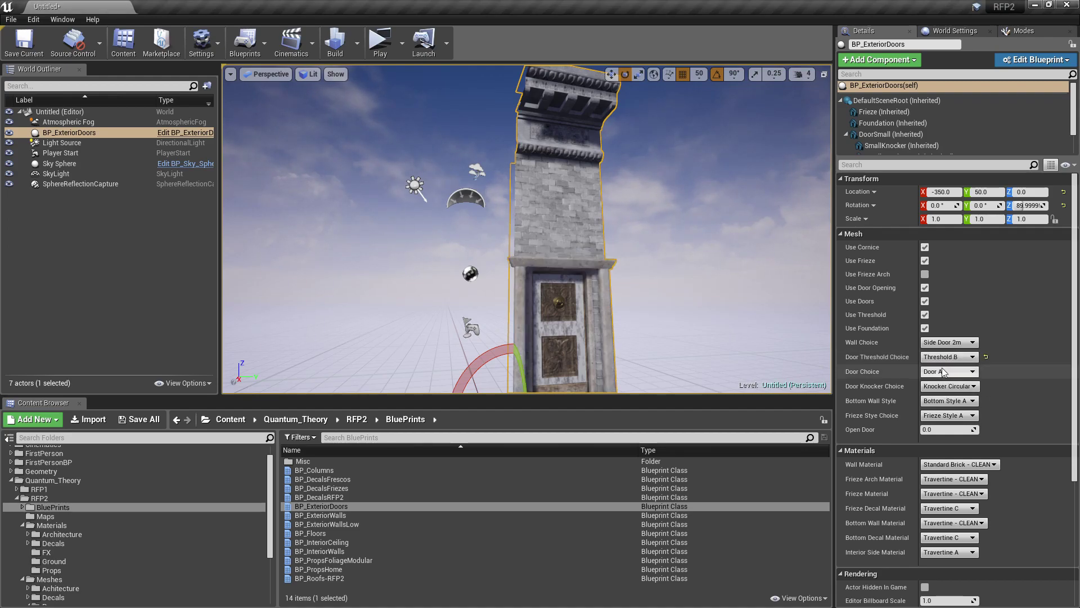
right_drag(675, 304, 675, 337)
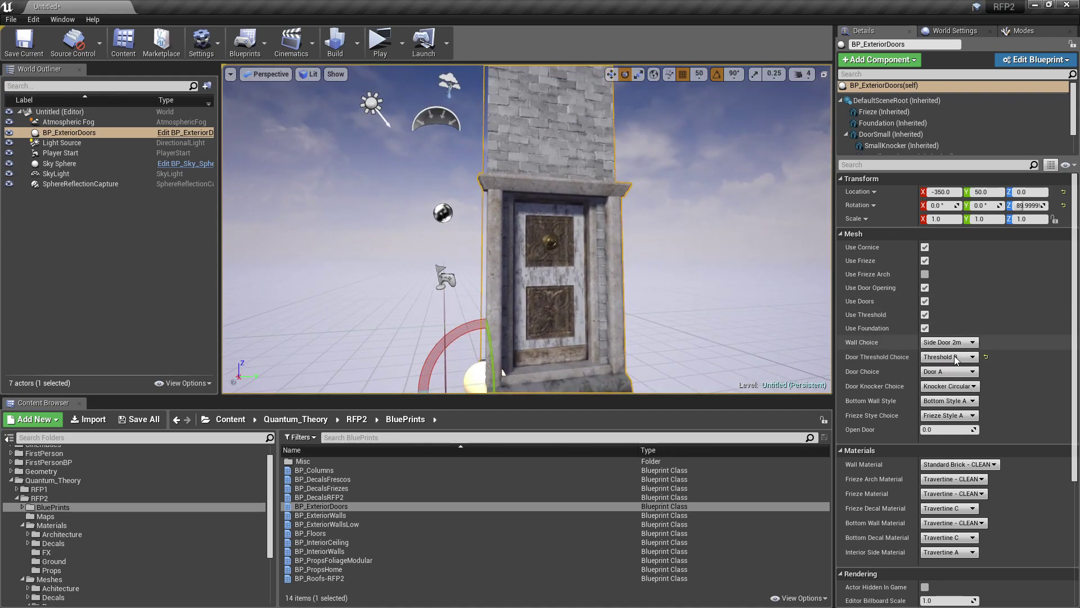
click(954, 358)
click(938, 381)
click(945, 358)
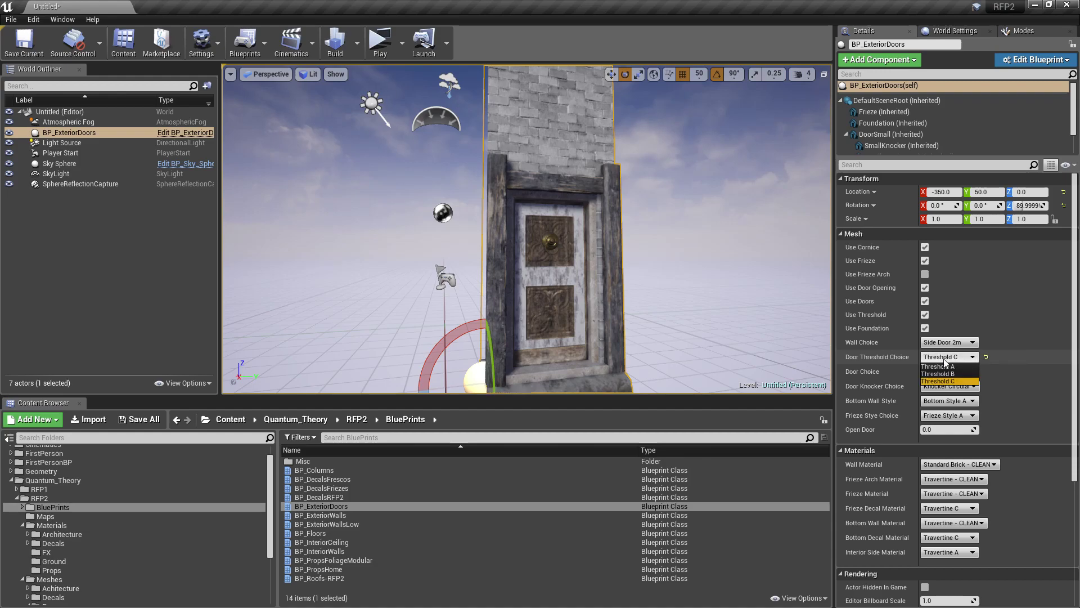
click(936, 366)
Set the exterior door's Door Choice to Door B and its Door Threshold Choice to Threshold C
click(935, 371)
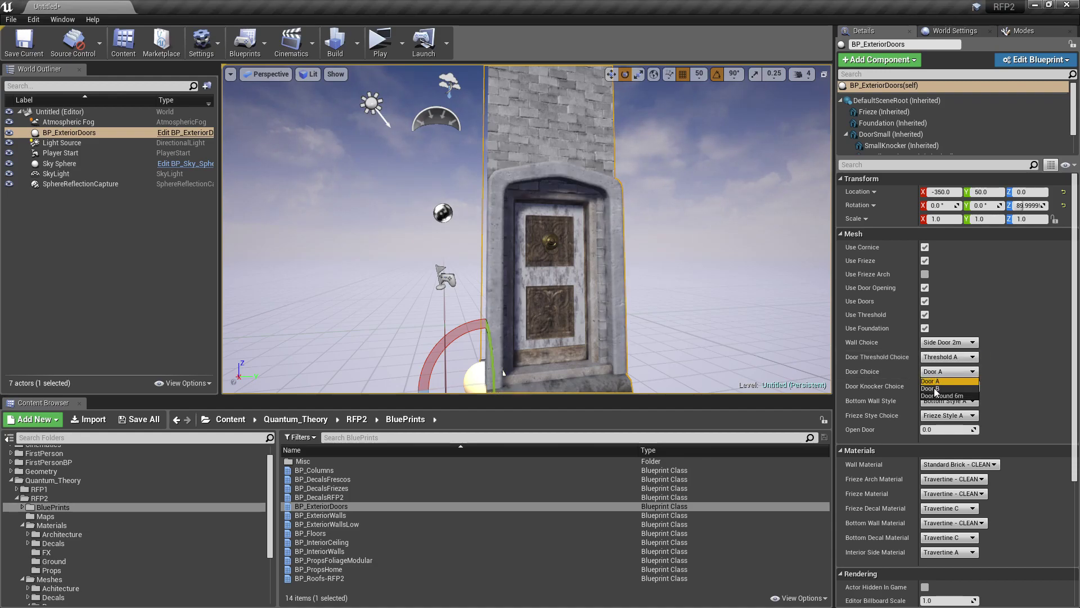
click(937, 388)
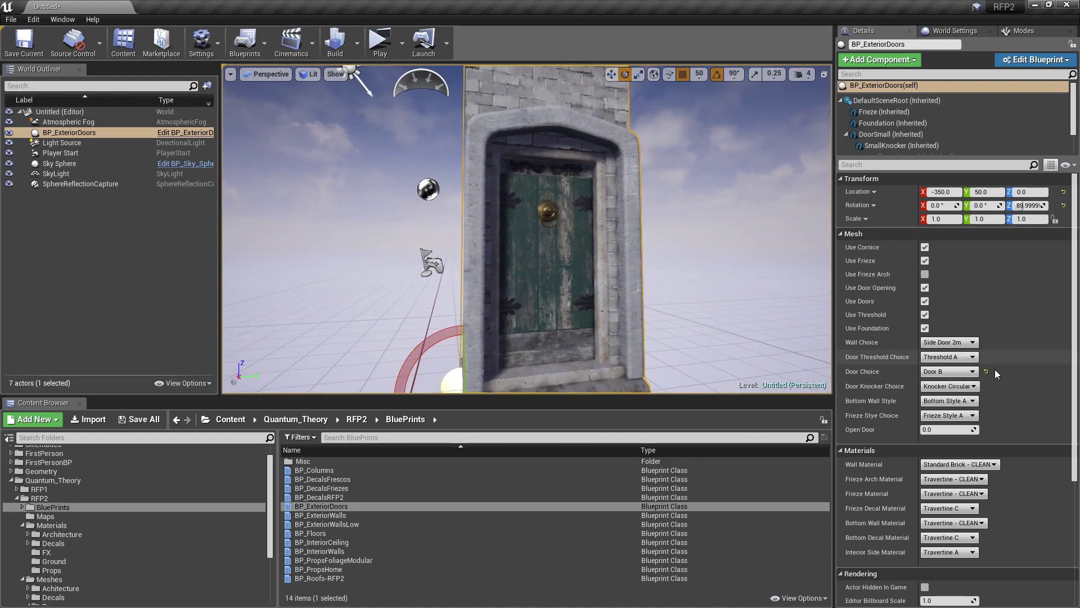
click(950, 356)
click(940, 381)
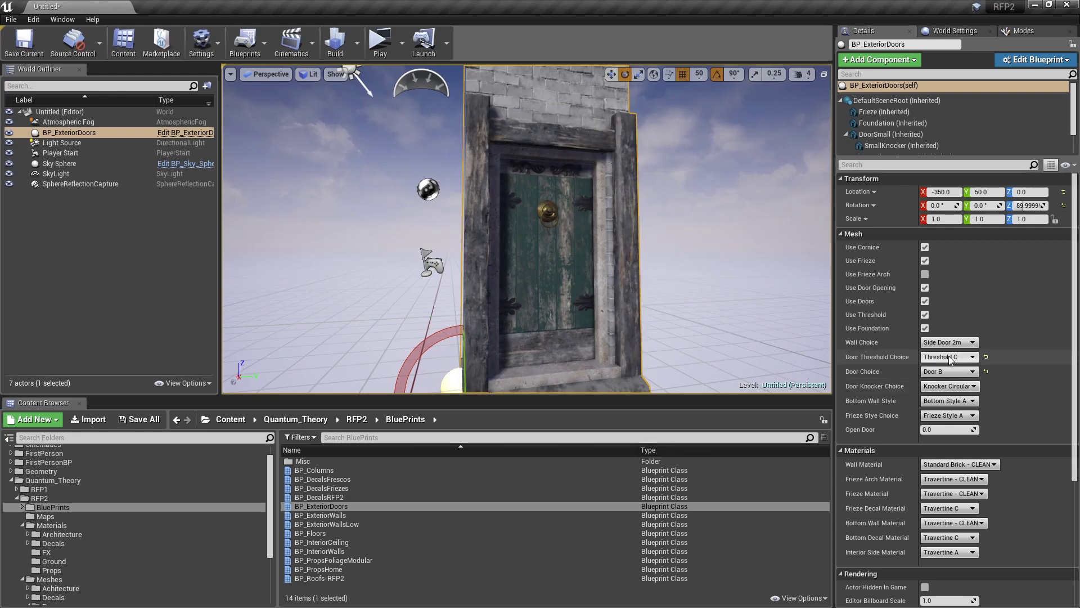
click(949, 371)
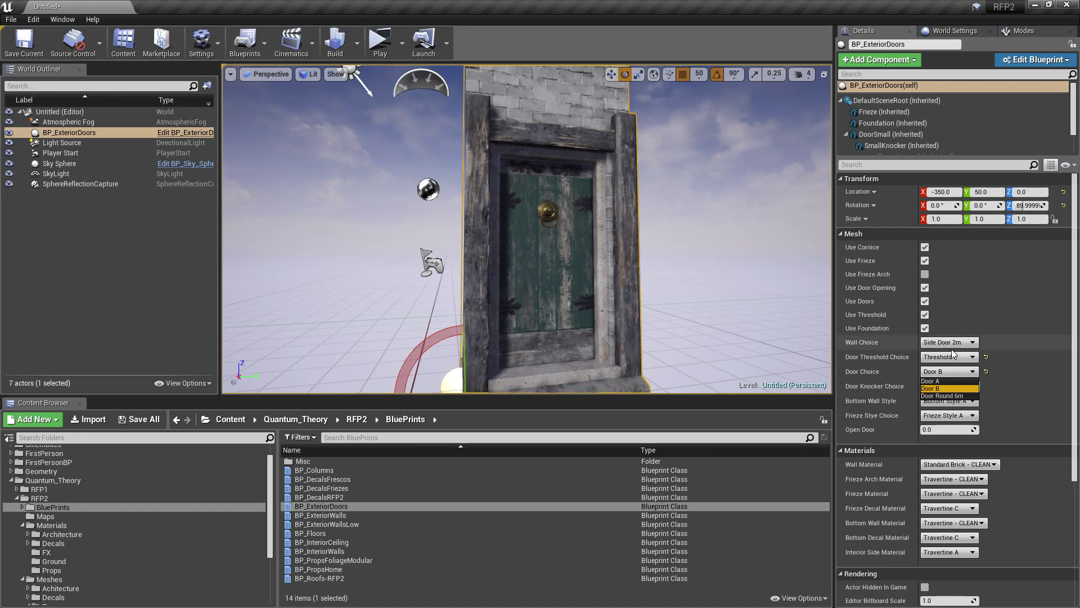
click(870, 362)
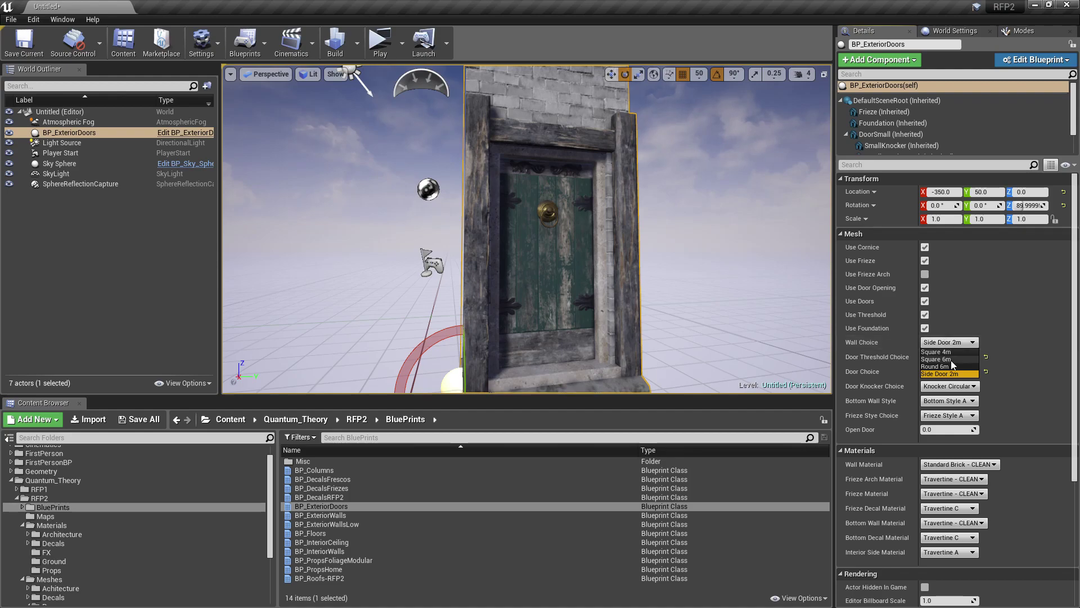
Try Square 4m and Square 6m as the exterior door's Wall Choice
click(950, 360)
key(s)
right_drag(686, 277, 660, 268)
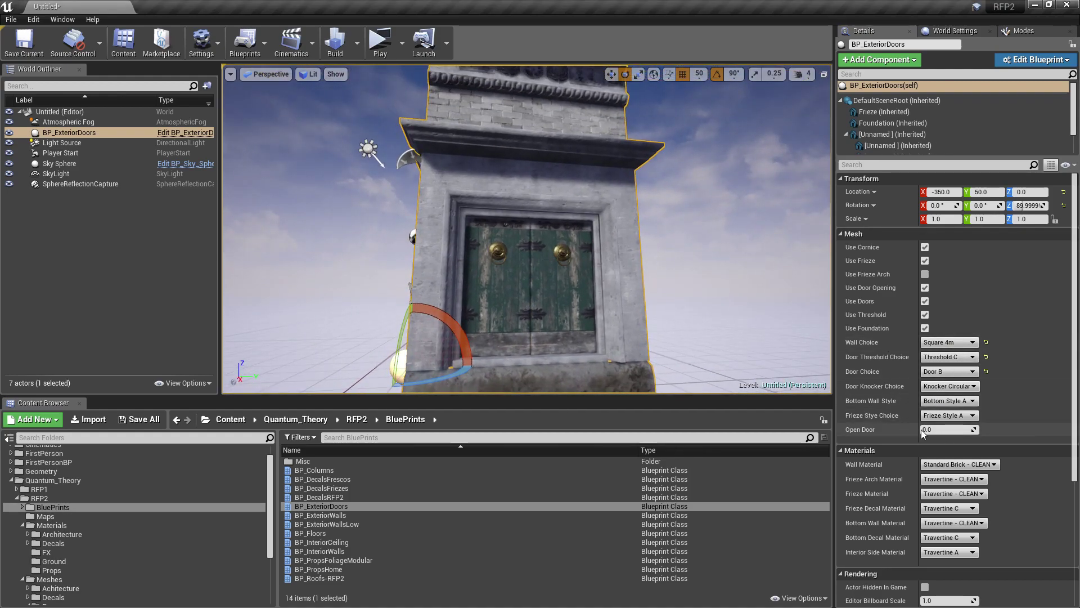
click(951, 344)
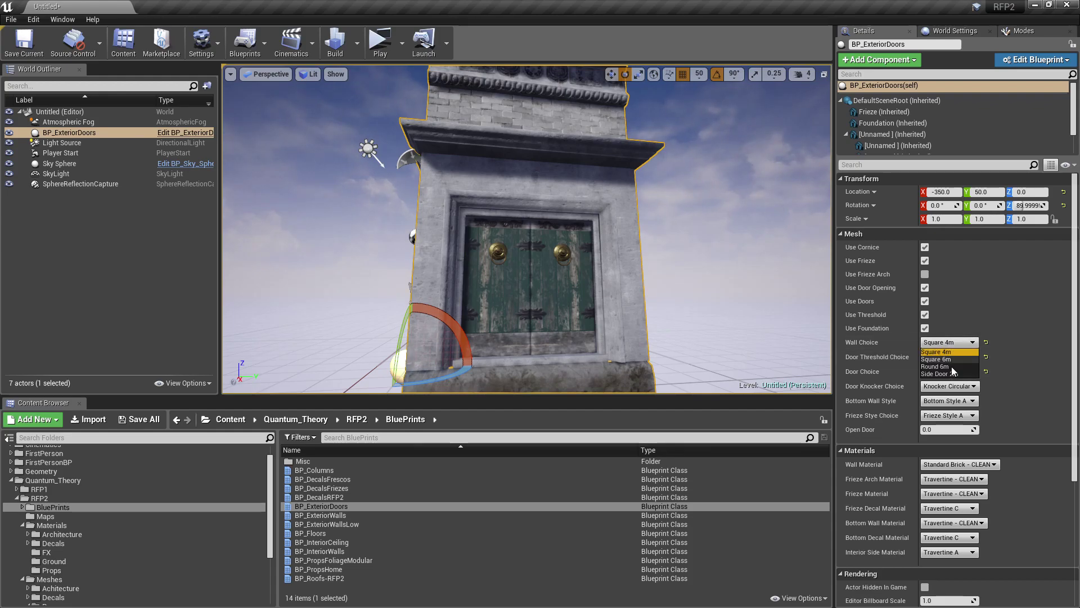
click(948, 360)
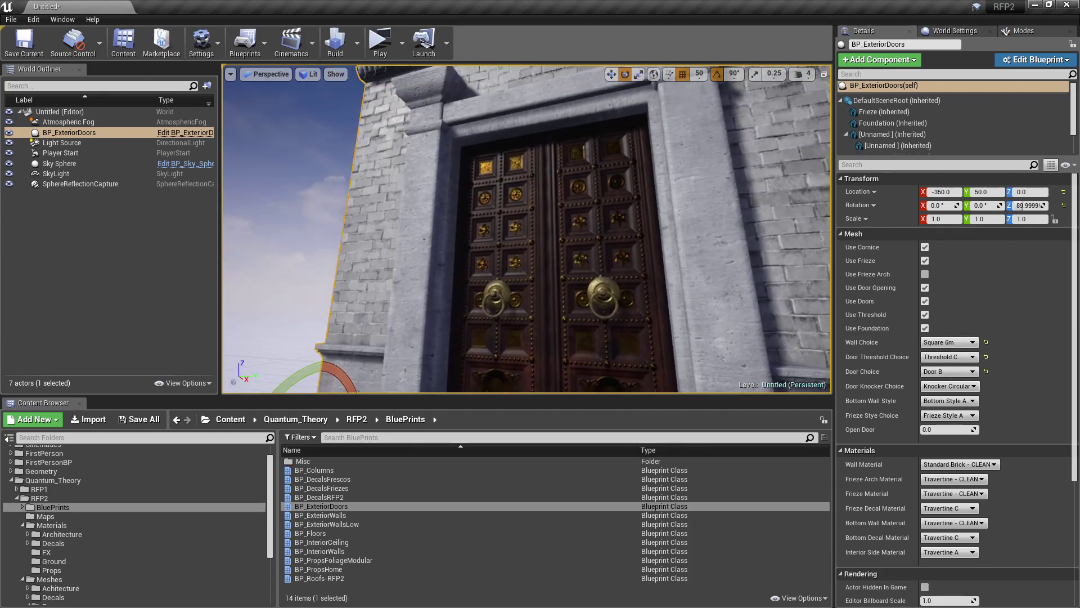
Try Door A as the Door Choice on the Square 6m wall, and restore Door B
click(958, 373)
click(933, 381)
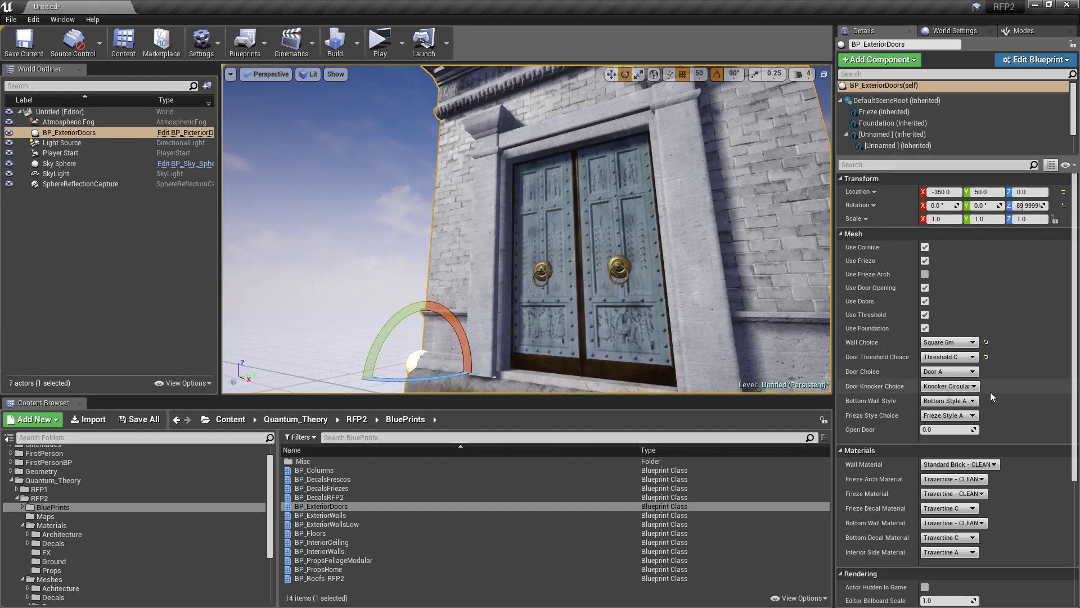
mouse_move(634, 296)
right_down()
mouse_move(669, 296)
mouse_move(641, 297)
right_up()
click(950, 371)
click(943, 392)
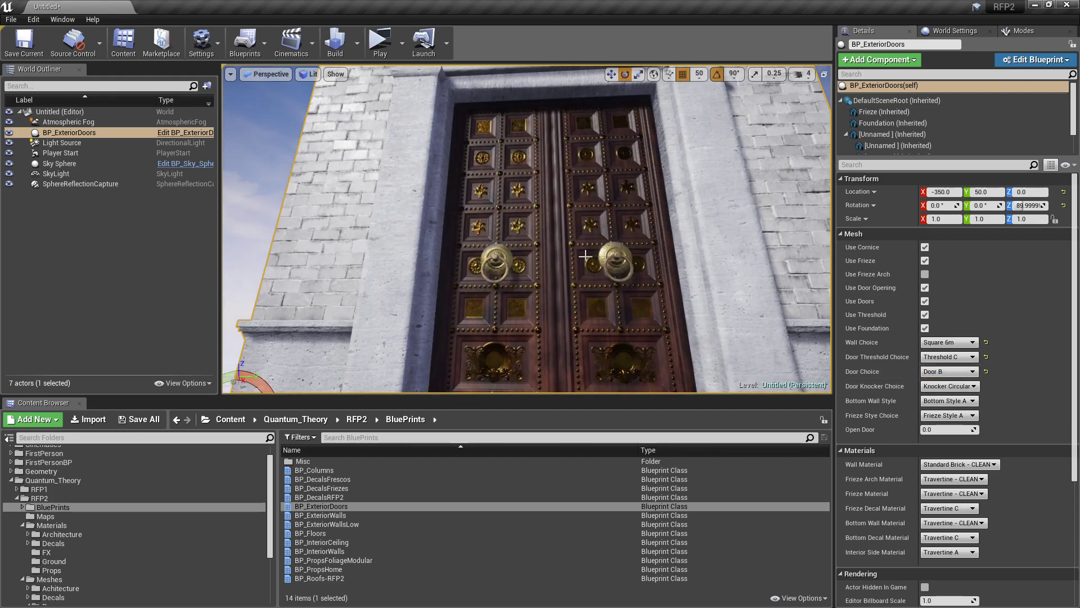
Set the exterior door's Door Choice to Door Round 6m and its Wall Choice to Round 6m
click(947, 370)
click(956, 396)
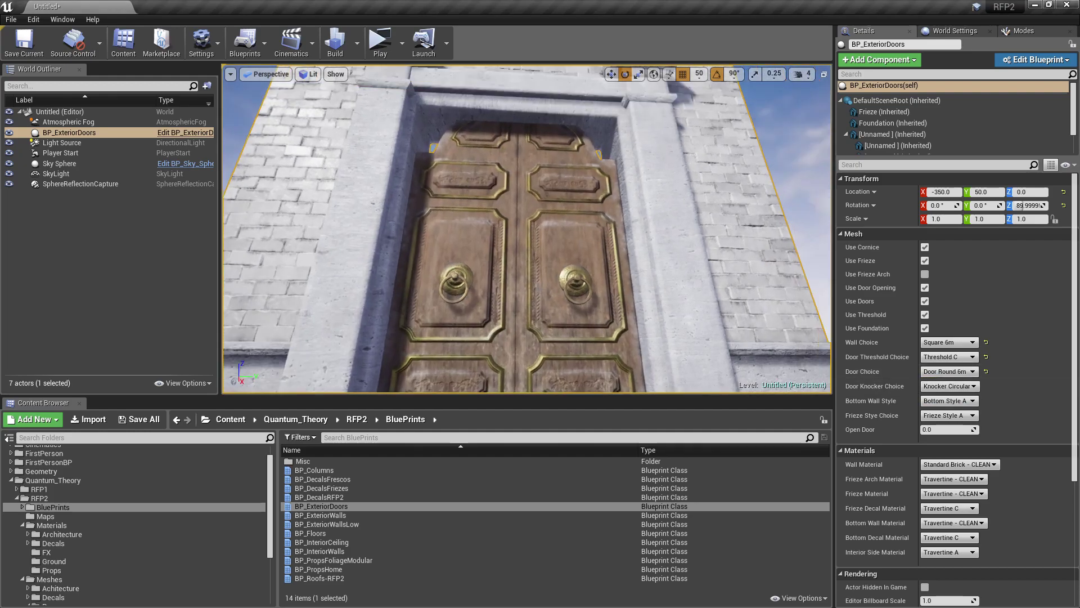
right_drag(618, 236, 529, 230)
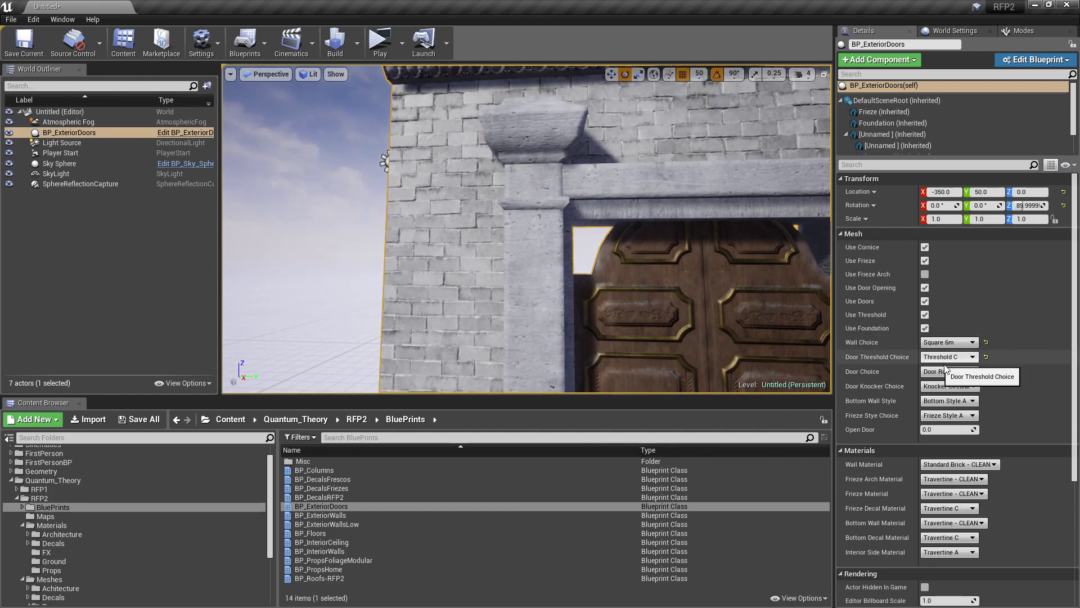
click(951, 343)
click(938, 367)
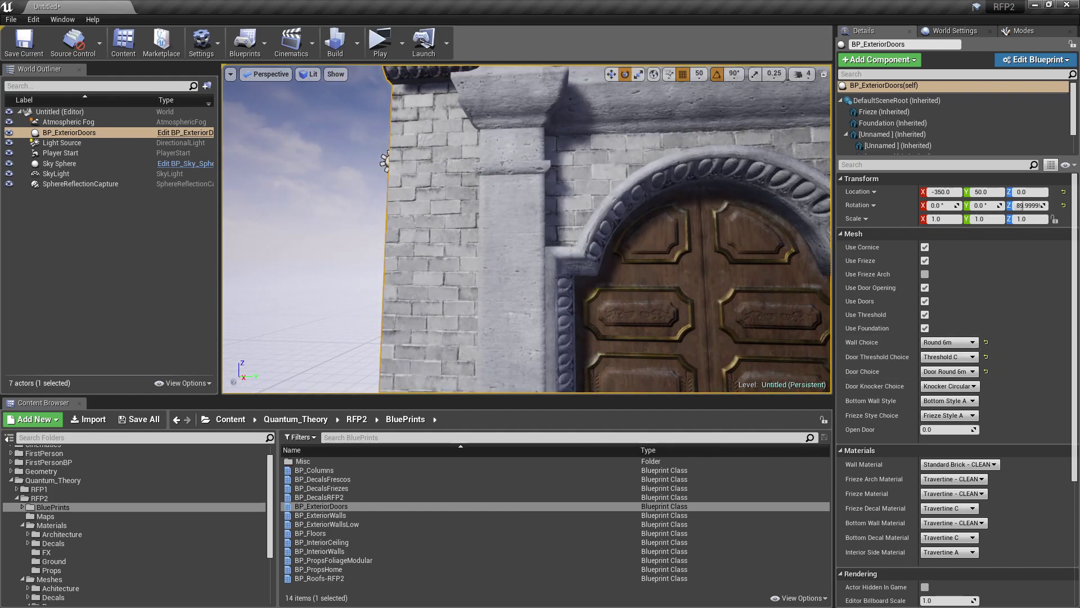
Try Knocker Square and Knocker Face on the exterior door, and set its Door Knocker Choice to Knocker Fleur
mouse_move(527, 229)
right_down()
mouse_move(527, 248)
mouse_move(503, 206)
mouse_move(534, 219)
right_up()
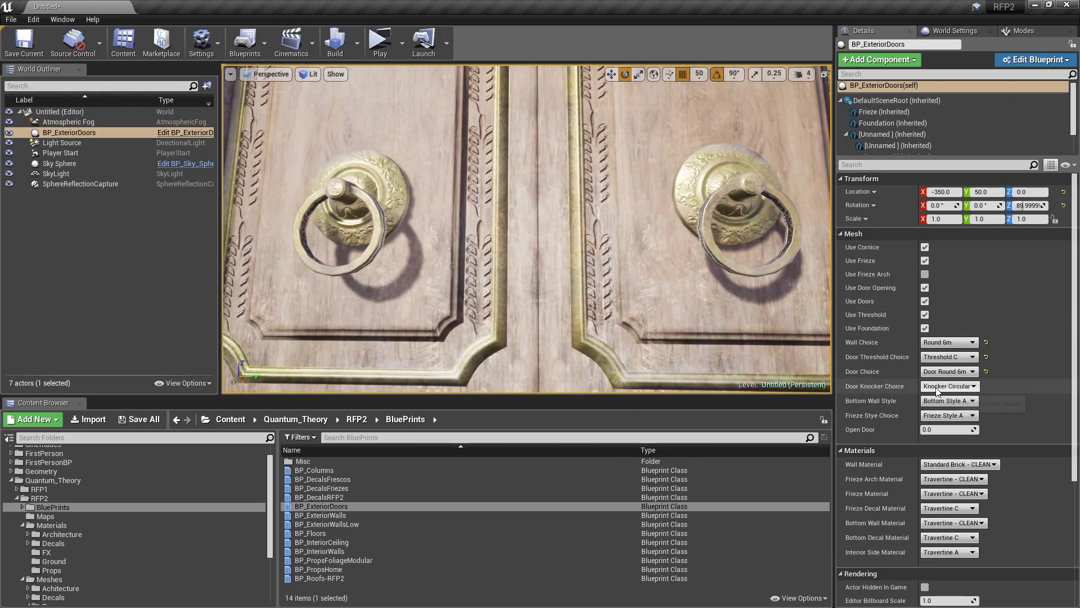
click(957, 404)
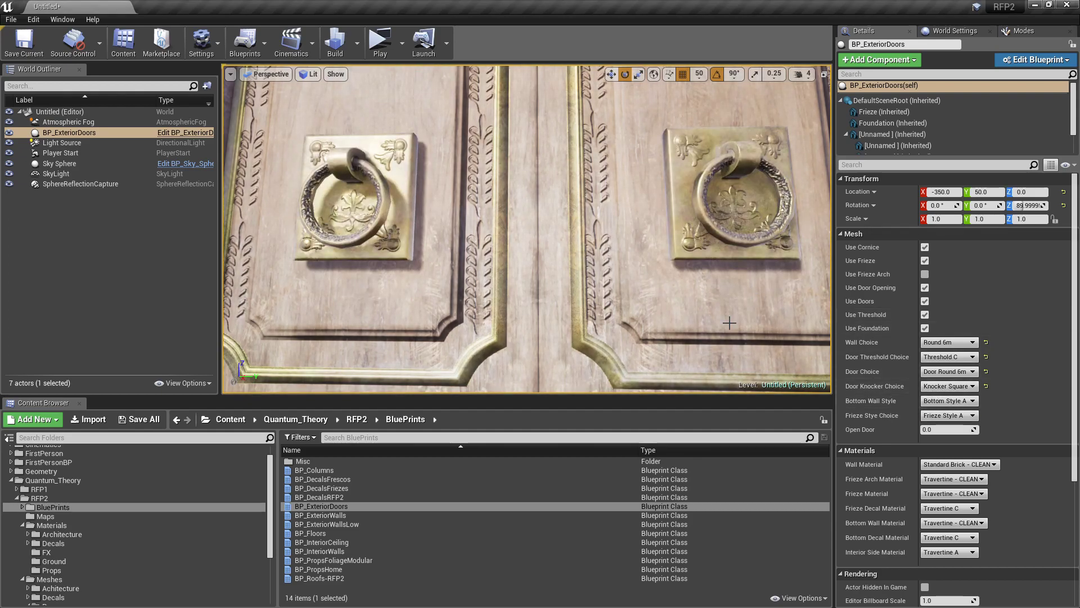
click(948, 386)
click(946, 411)
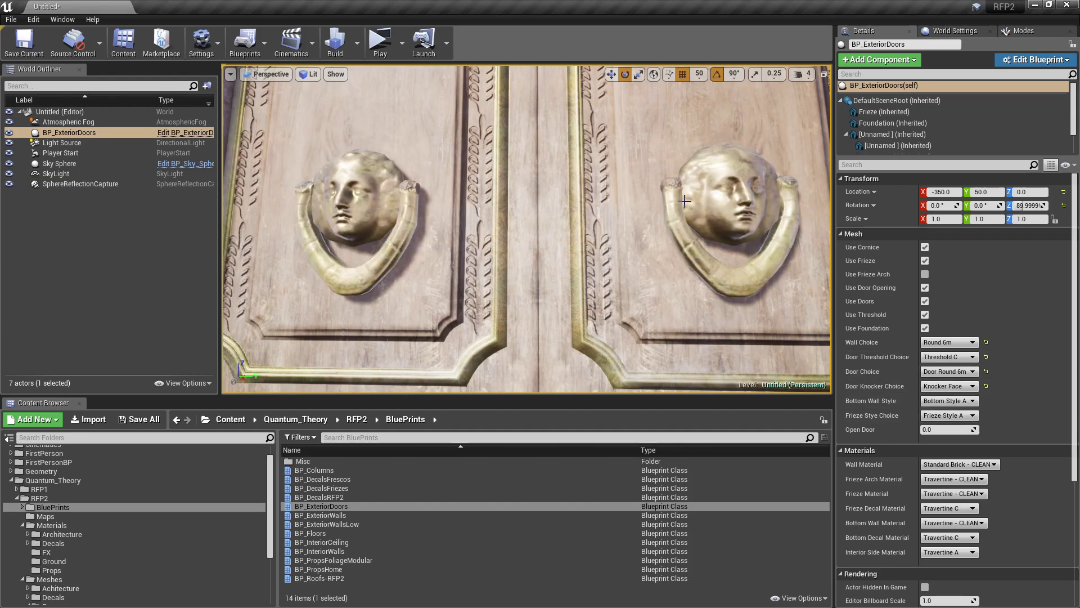
click(948, 386)
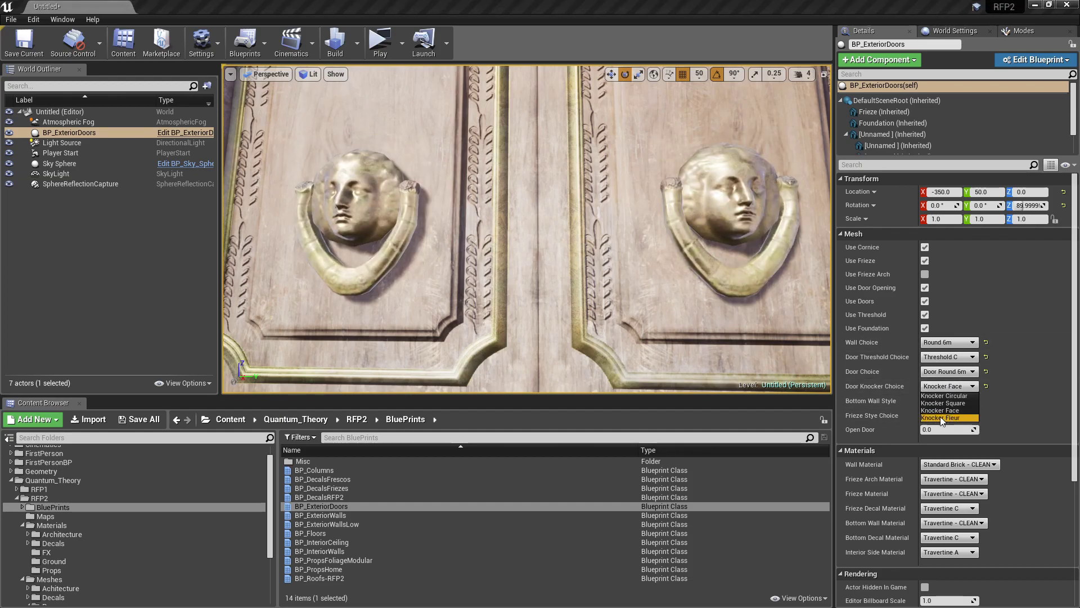
click(947, 419)
middle_drag(667, 315, 495, 349)
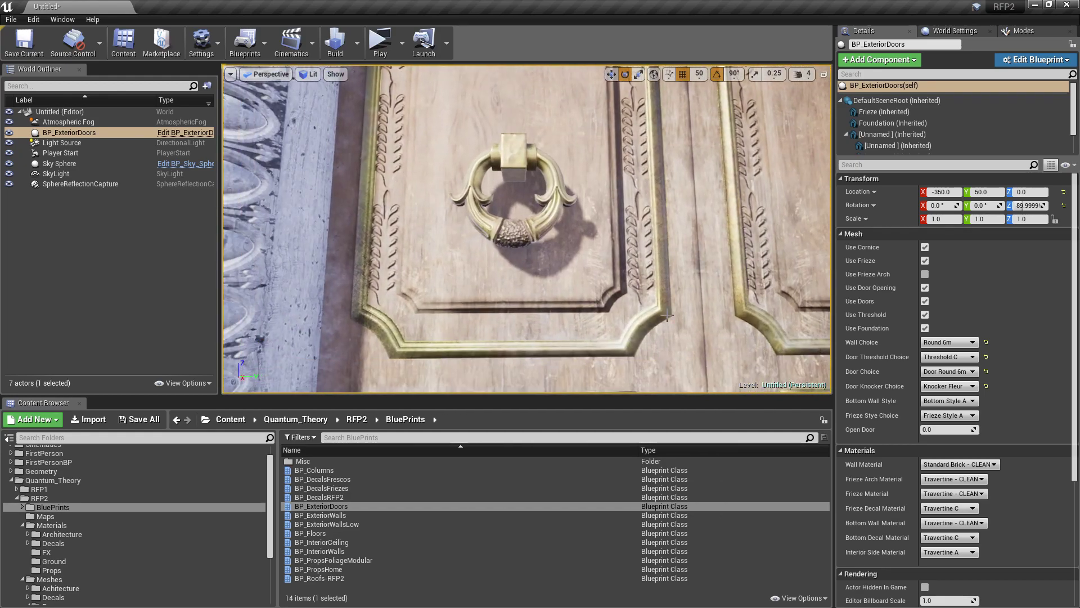
scroll(667, 315, down, 5)
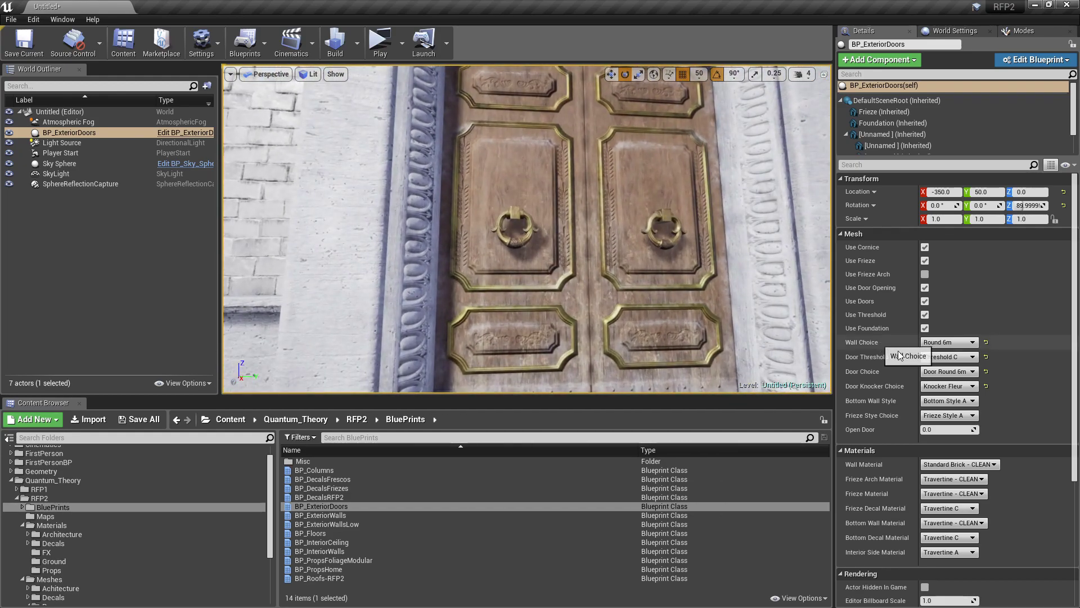
Set the exterior door's Wall Choice to Side Door 2m and its Door Choice to Door A
click(946, 342)
click(949, 374)
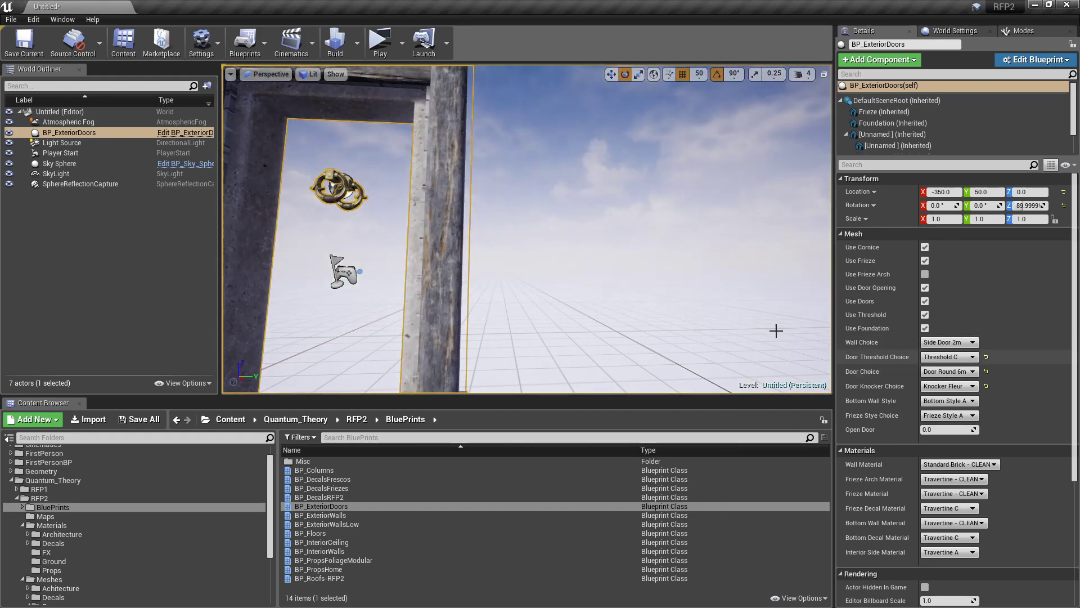
click(959, 376)
click(951, 387)
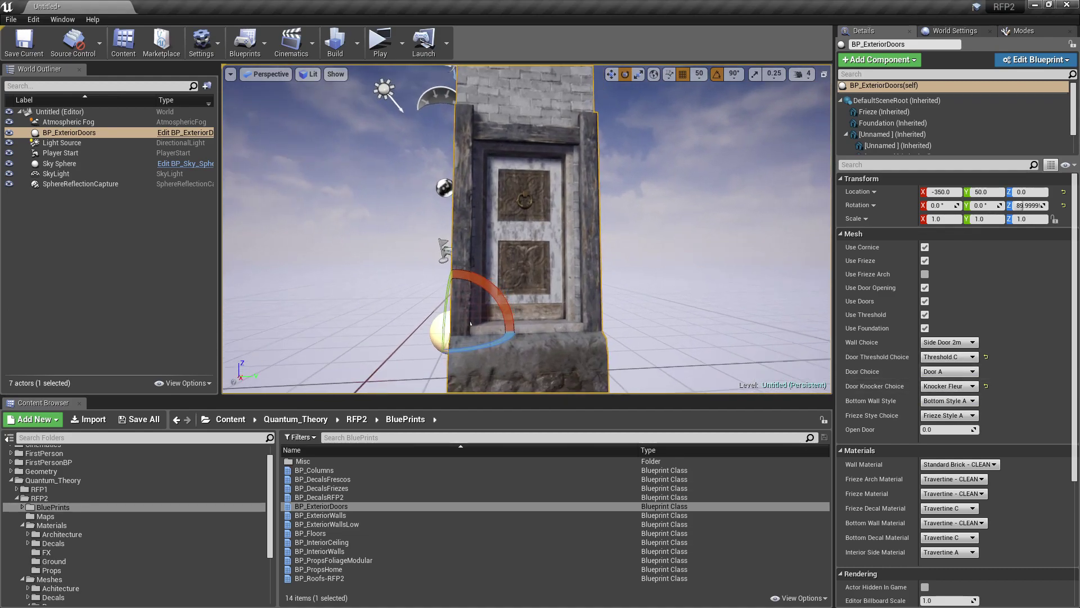
Turn off Use Foundation for the exterior side door
right_drag(470, 324, 724, 309)
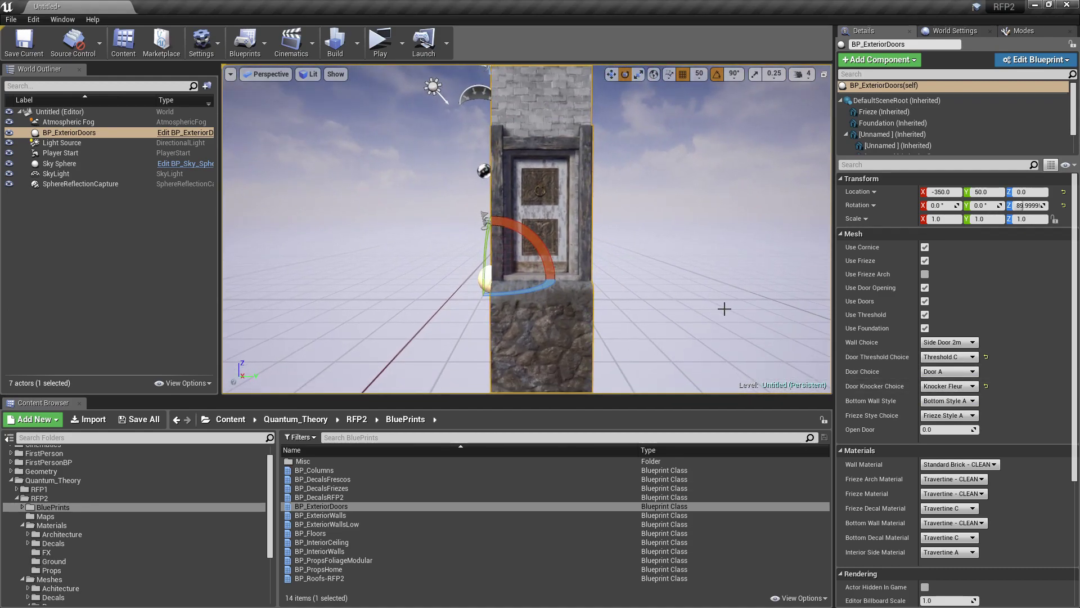
click(925, 329)
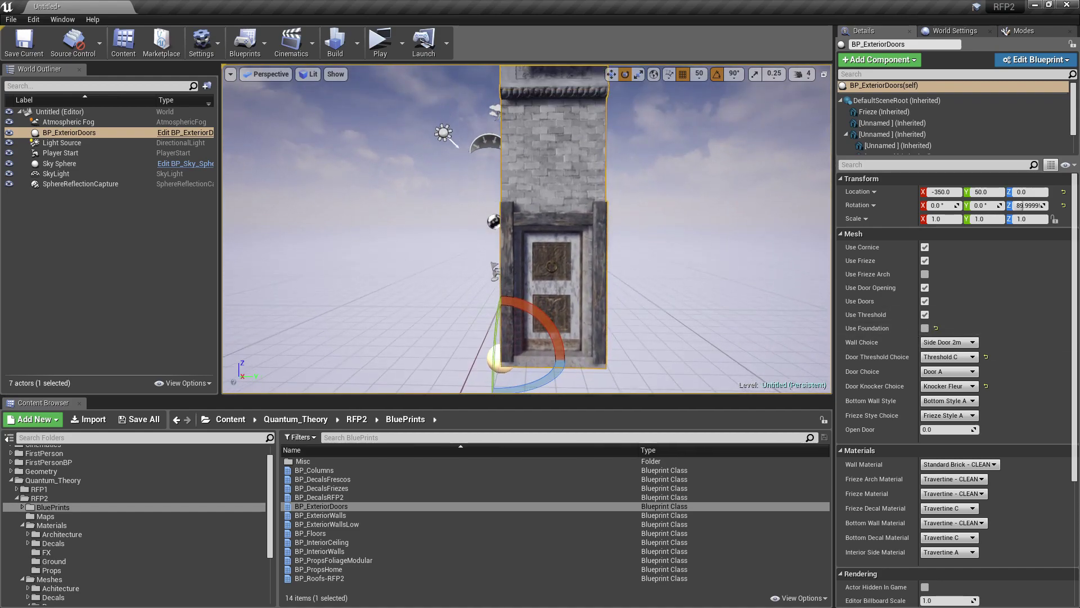
mouse_move(527, 229)
right_down()
mouse_move(527, 203)
mouse_move(537, 228)
mouse_move(529, 202)
mouse_move(528, 214)
right_up()
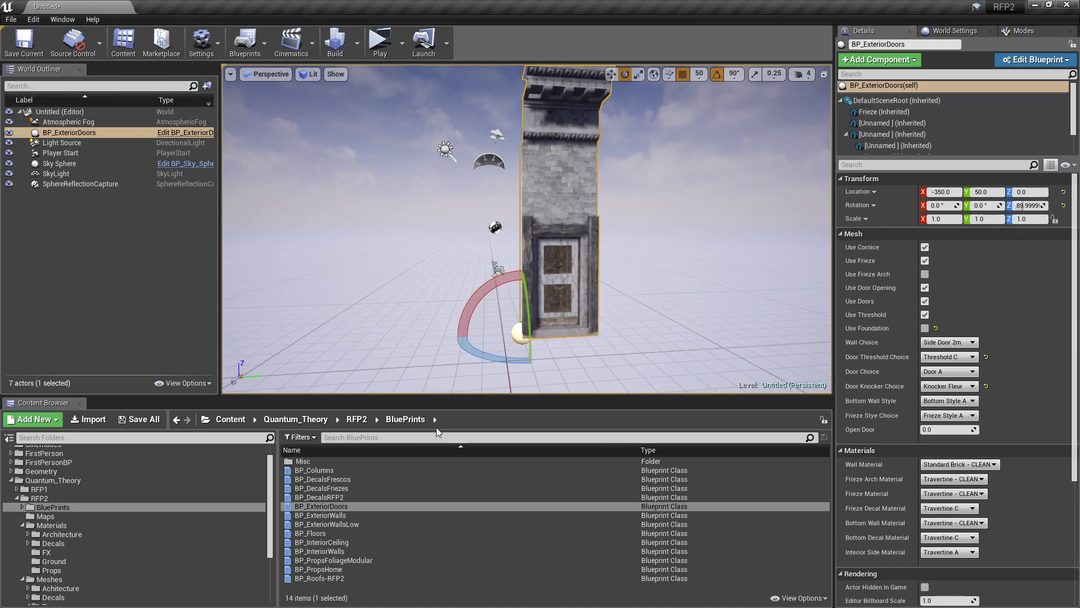
Add BP_ExteriorWalls to the level rotated 90° on Z, and align it beside the side door at location -350, -150, 0
click(336, 515)
drag(336, 515, 450, 150)
drag(471, 378, 521, 359)
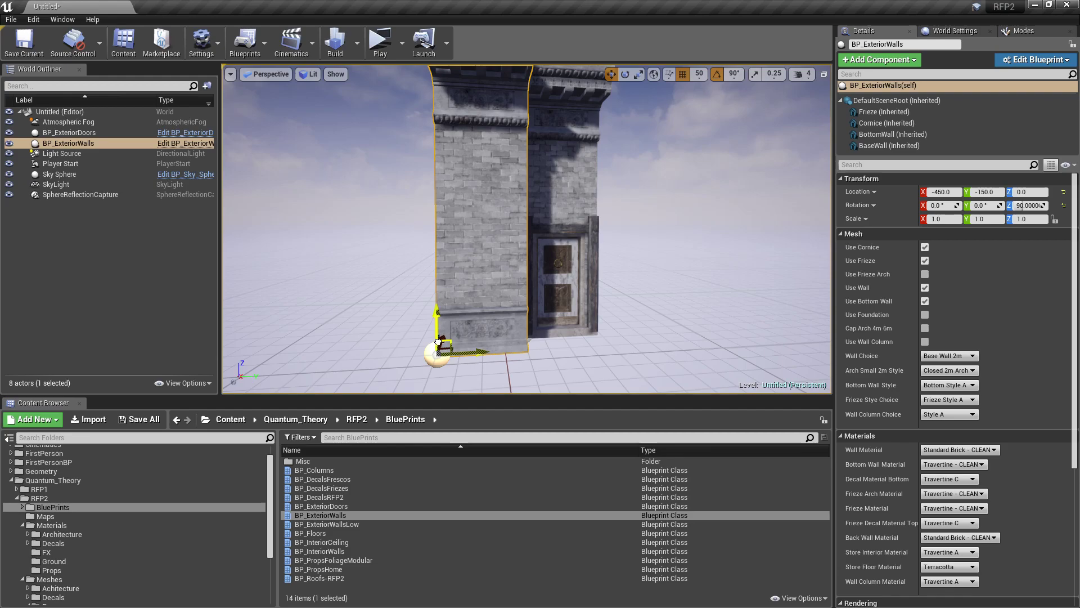
mouse_move(438, 341)
mouse_down()
mouse_move(415, 321)
mouse_move(415, 341)
mouse_move(441, 322)
mouse_up()
right_drag(441, 322, 506, 327)
drag(508, 327, 457, 352)
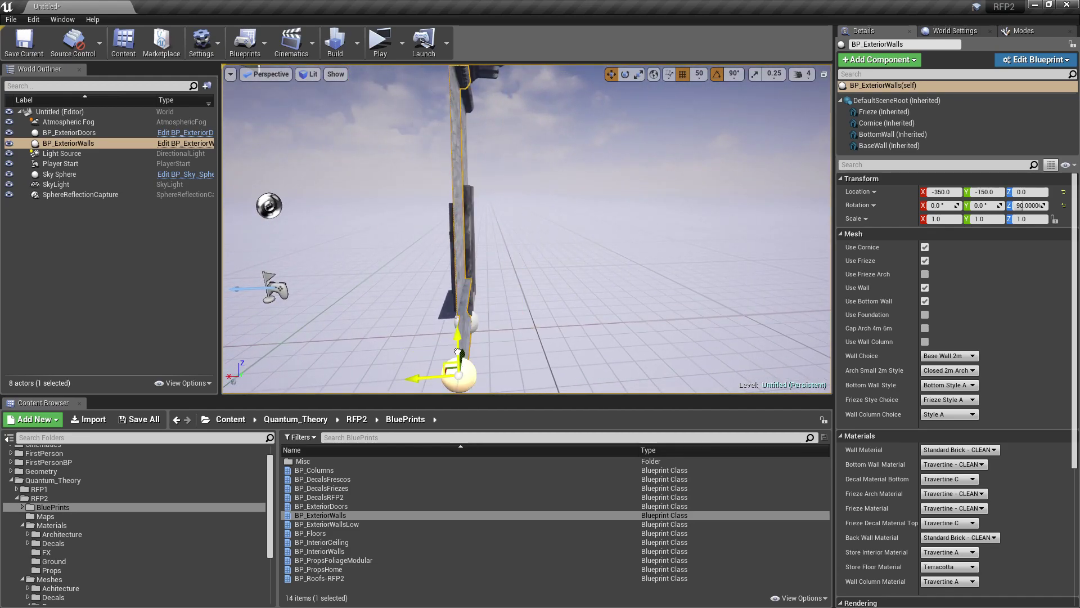
right_drag(472, 326, 354, 329)
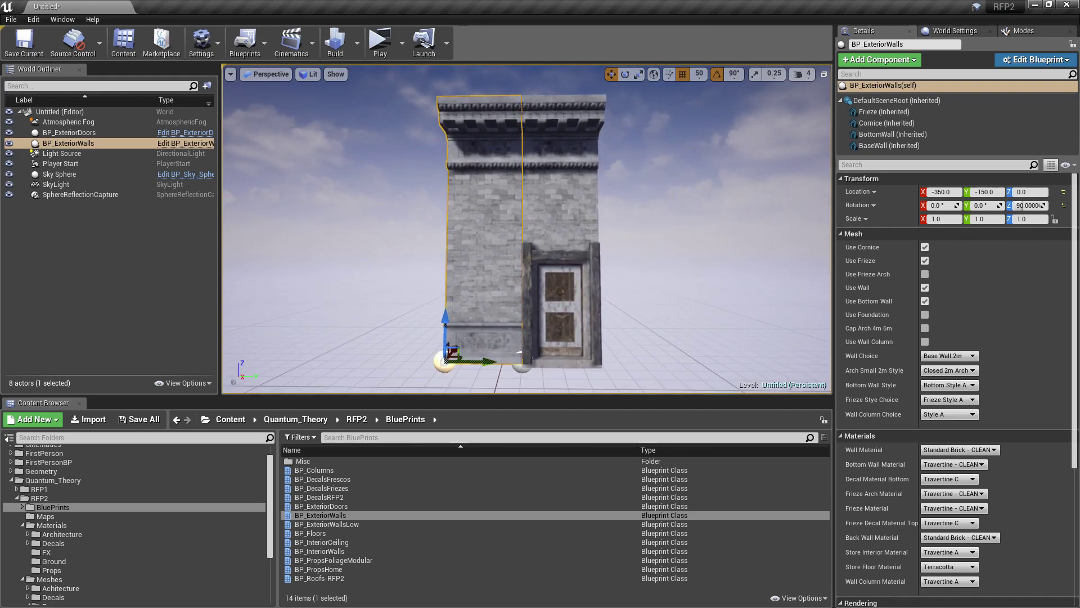
Duplicate the exterior wall along Y to the other side of the door, at location -350, 250, 0
right_drag(496, 369, 503, 369)
alt+drag(475, 364, 627, 363)
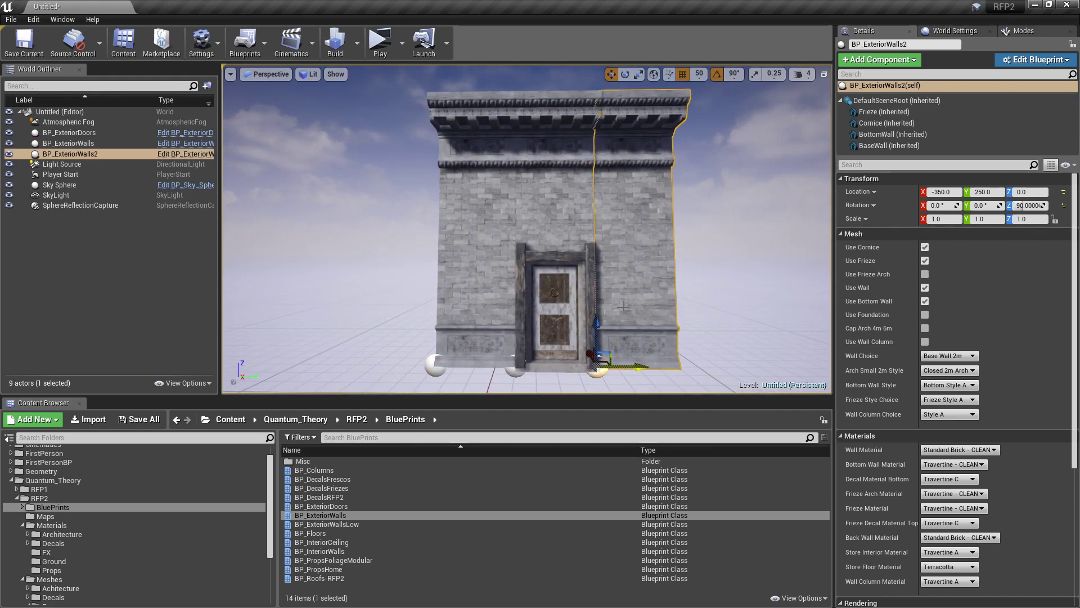
right_drag(740, 219, 769, 241)
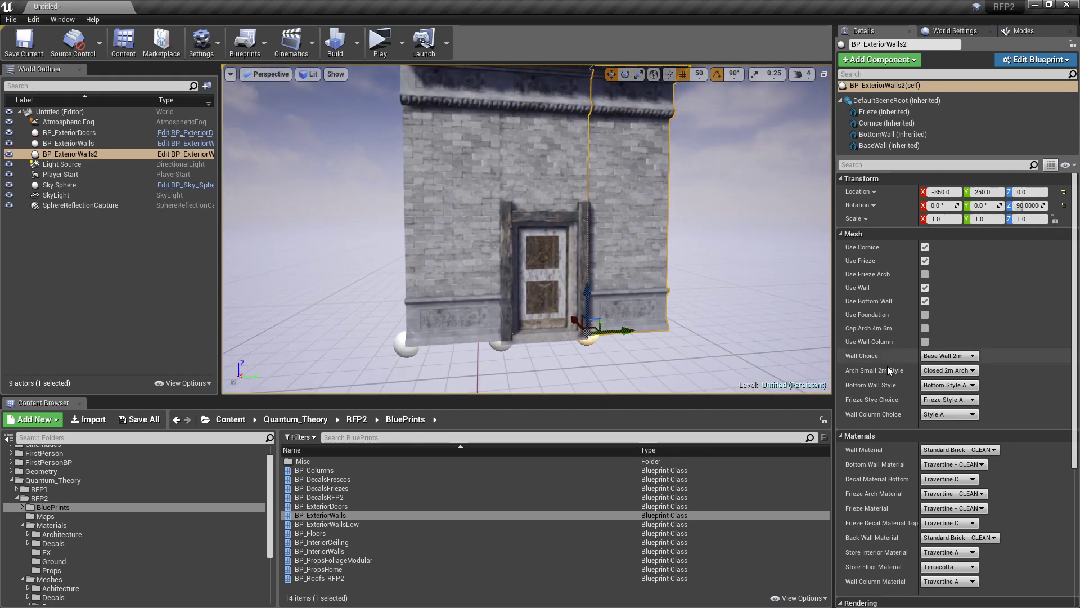
Rotate the Light Source freely to about -116° on Z to light the back of the door, and re-enable rotation snapping
right_drag(559, 225, 678, 228)
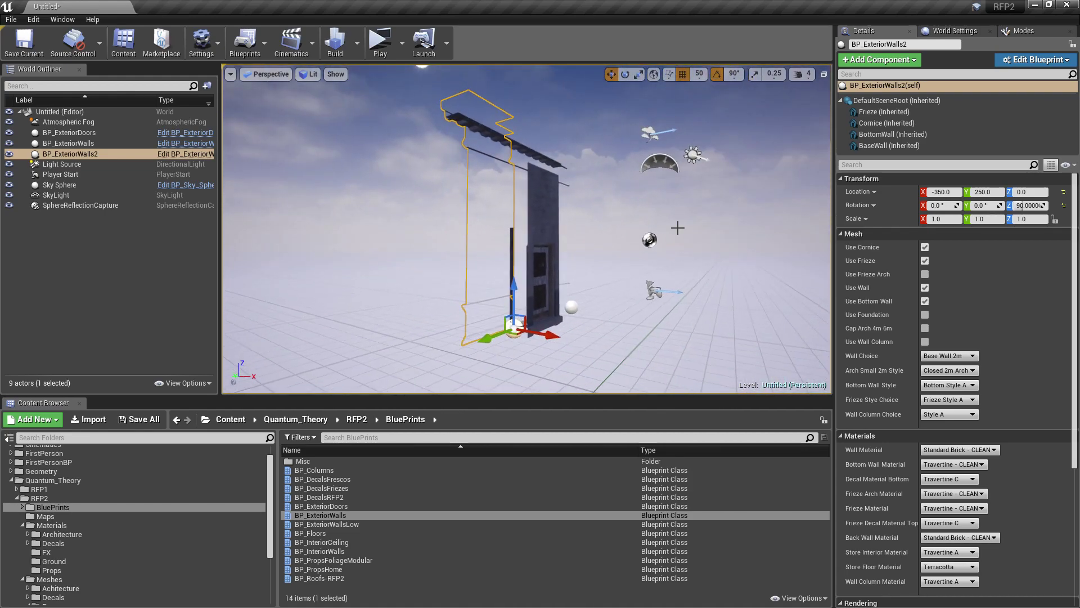
click(66, 165)
key(e)
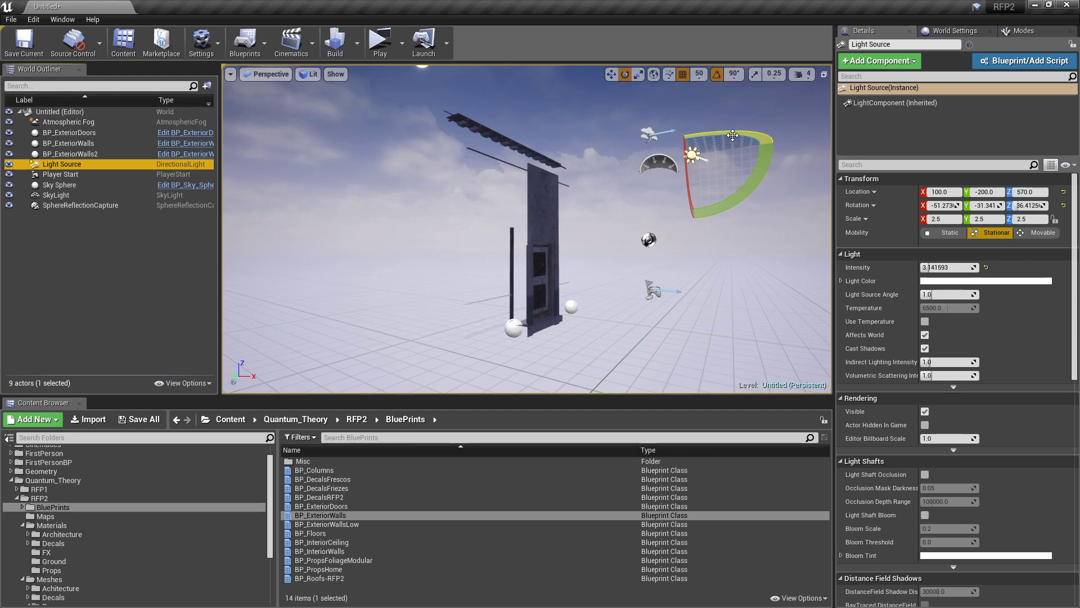
click(716, 77)
drag(727, 135, 629, 177)
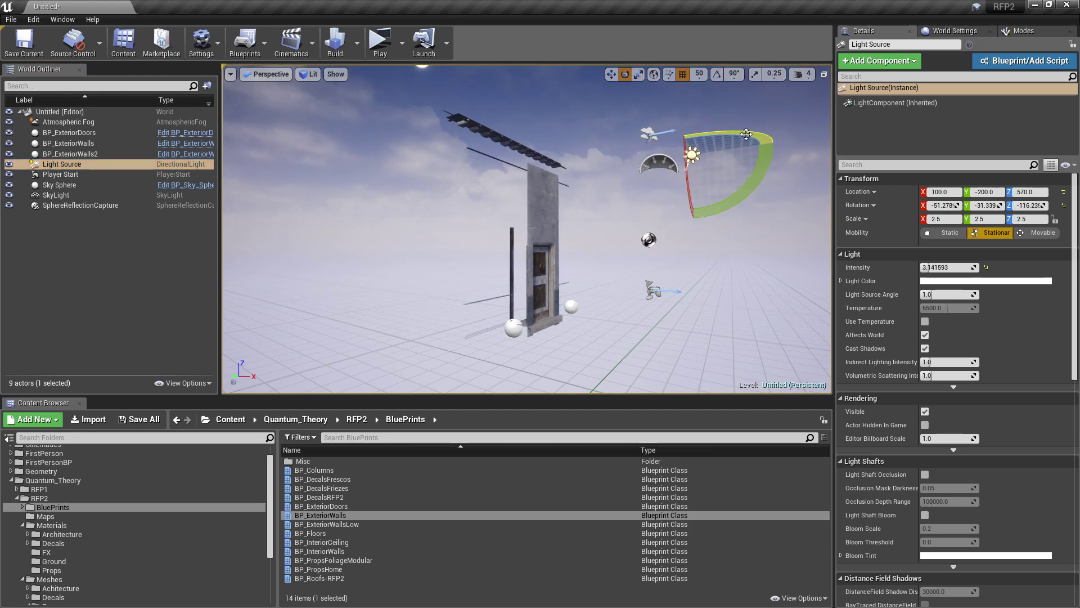
click(717, 74)
Add BP_InteriorWalls behind the side door and align it with the door wall at location -350, 50, 0
key(w)
right_drag(688, 275, 636, 299)
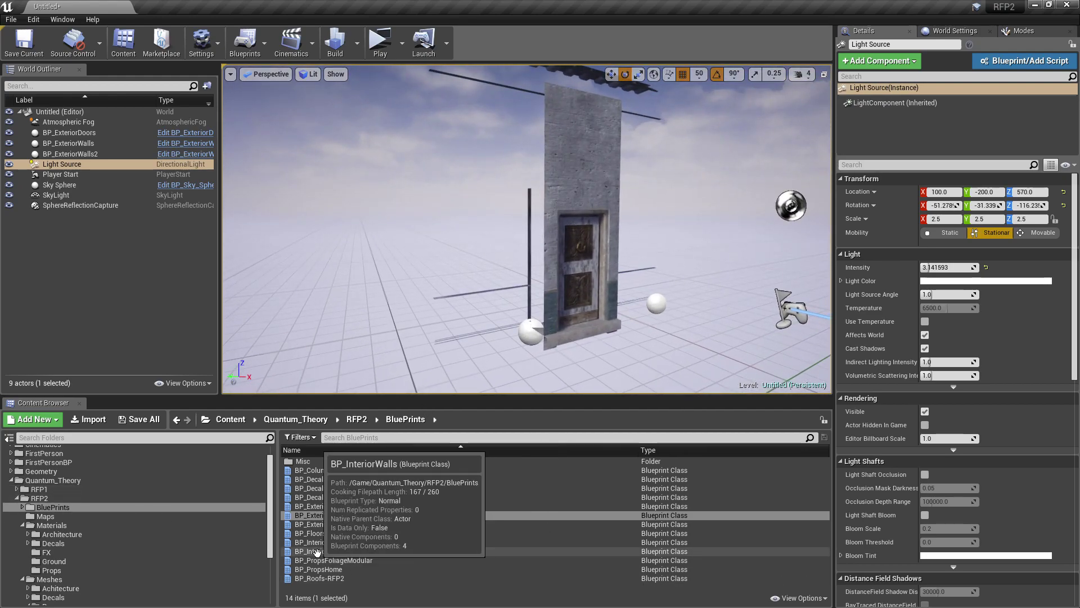
drag(386, 552, 615, 286)
right_drag(616, 286, 662, 341)
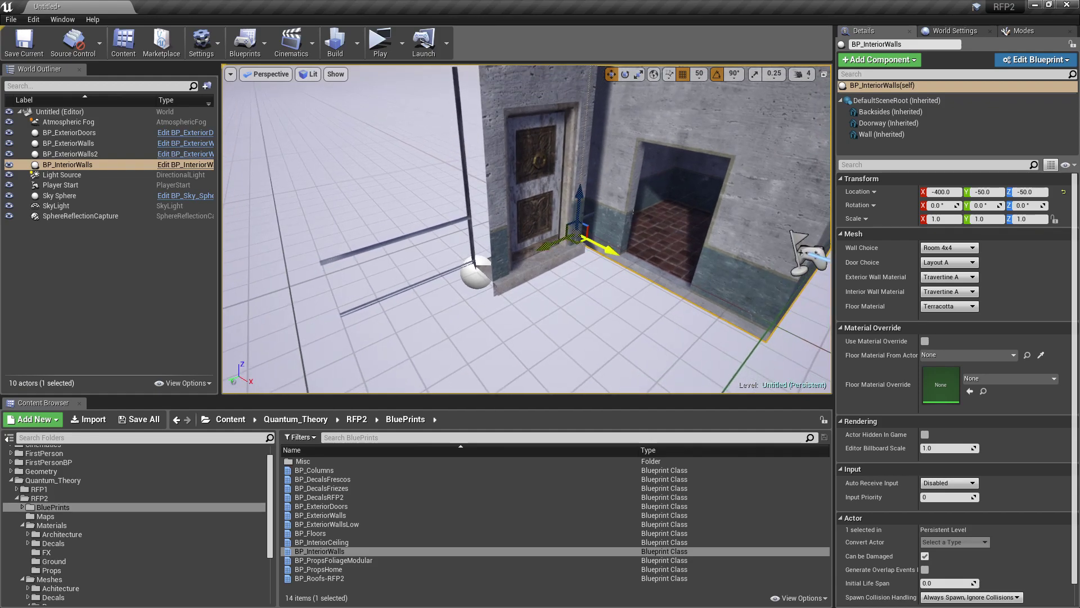
drag(589, 250, 593, 264)
right_drag(577, 271, 516, 250)
drag(522, 252, 491, 224)
right_drag(491, 224, 559, 291)
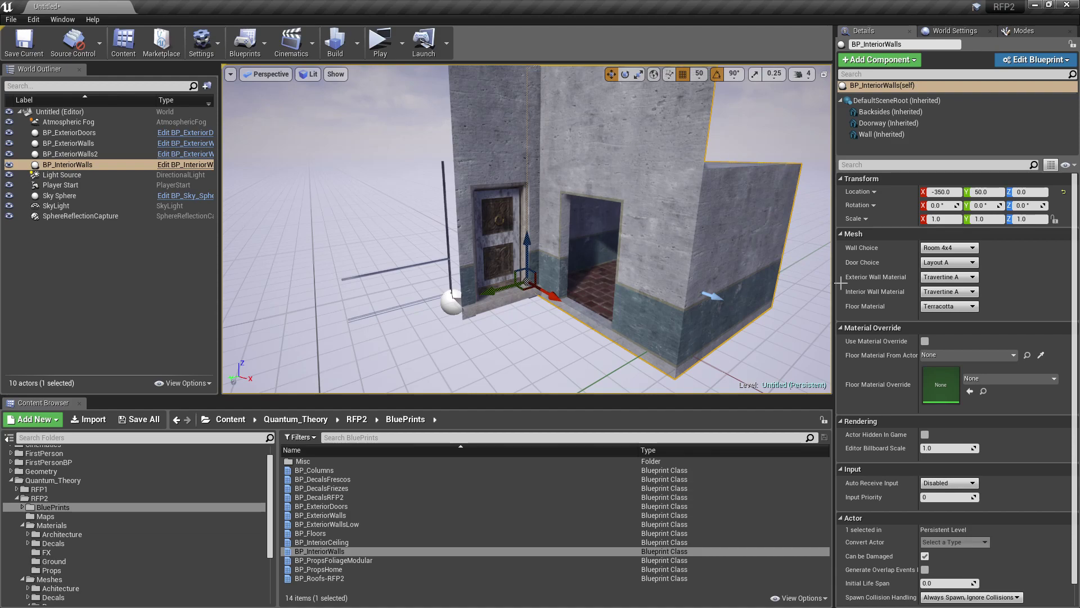
Try Room 4x6 and Room 6x4 as the interior walls' Wall Choice
click(940, 248)
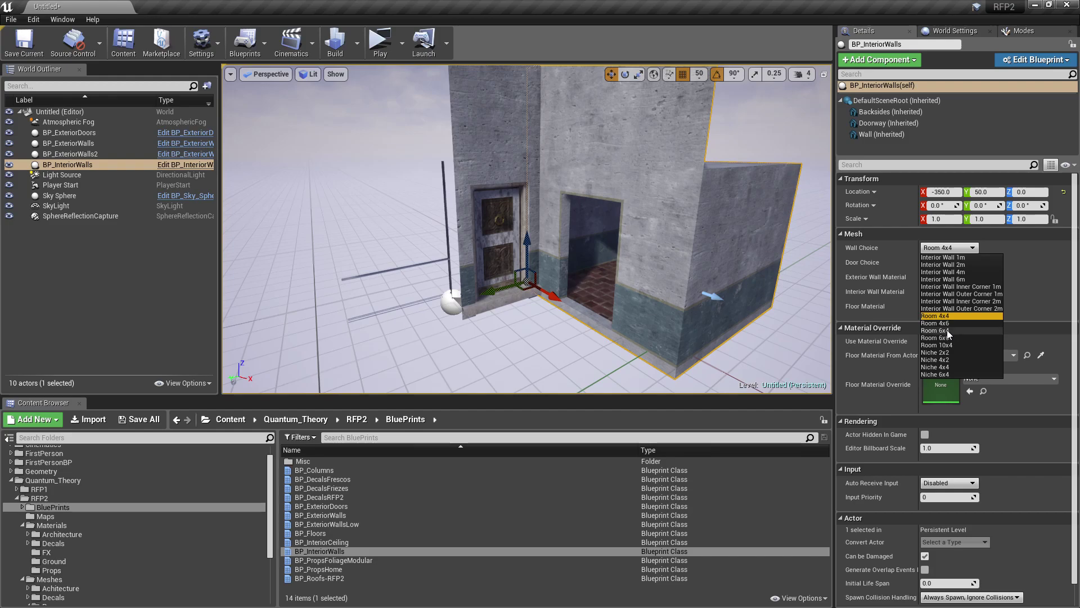
click(939, 323)
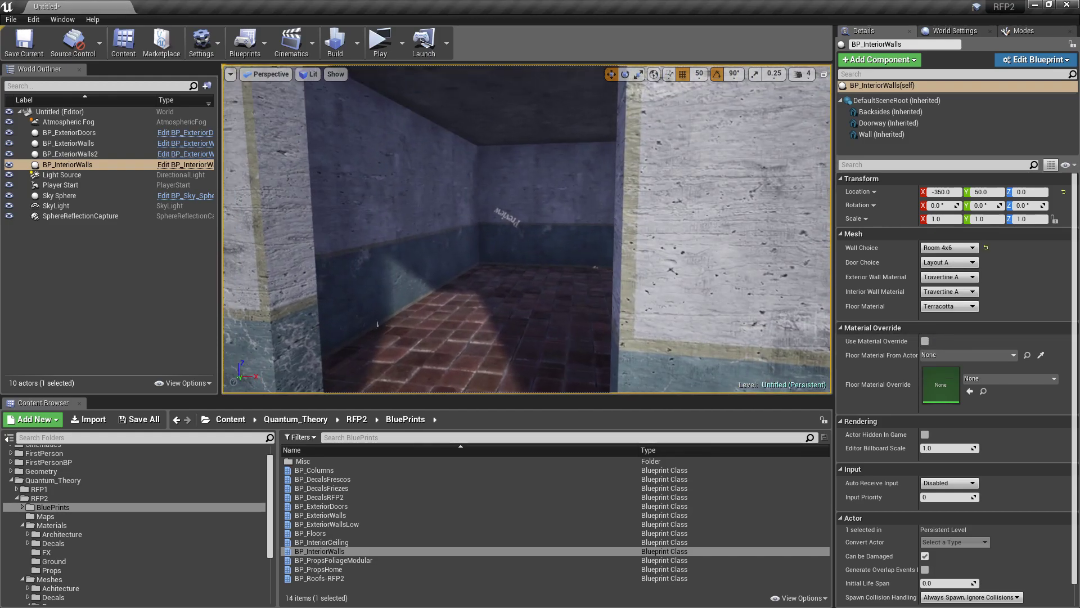
click(950, 247)
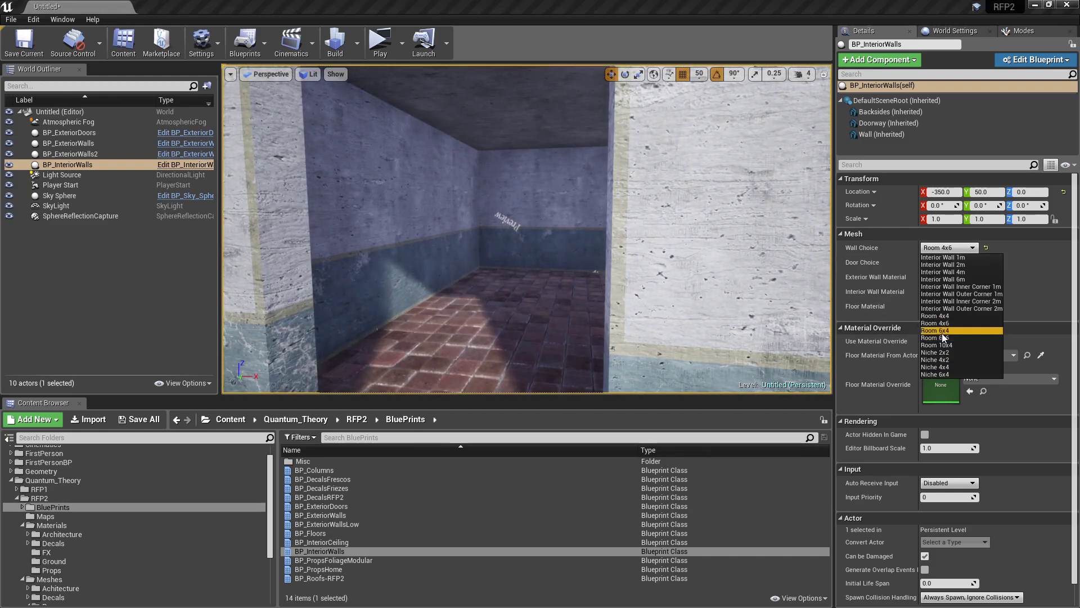
click(942, 333)
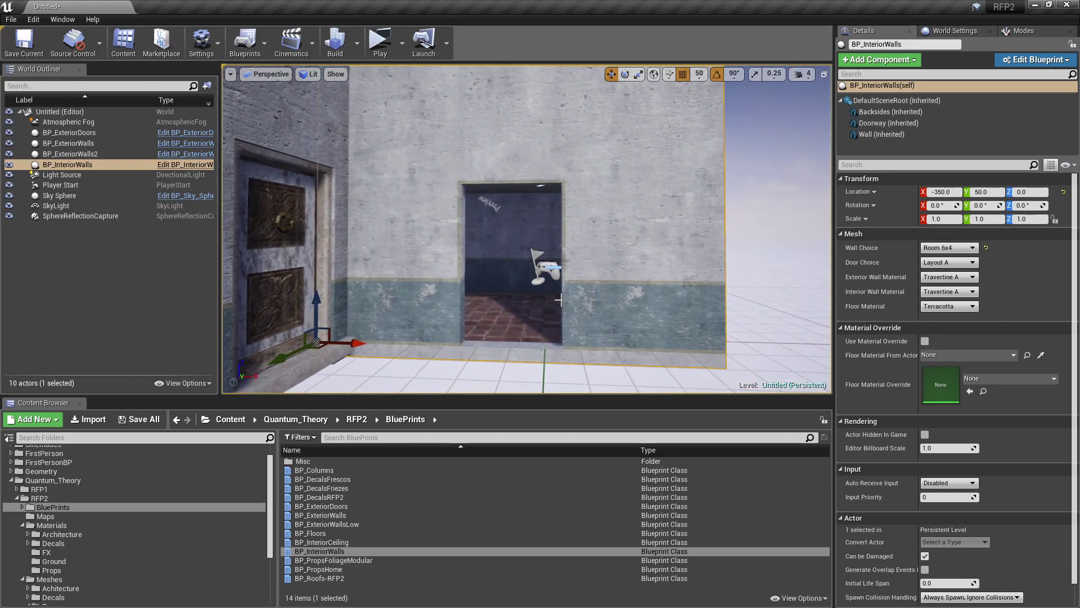
Try Layout B, D, C and E as the interior room's Door Choice, and restore Layout A
click(941, 267)
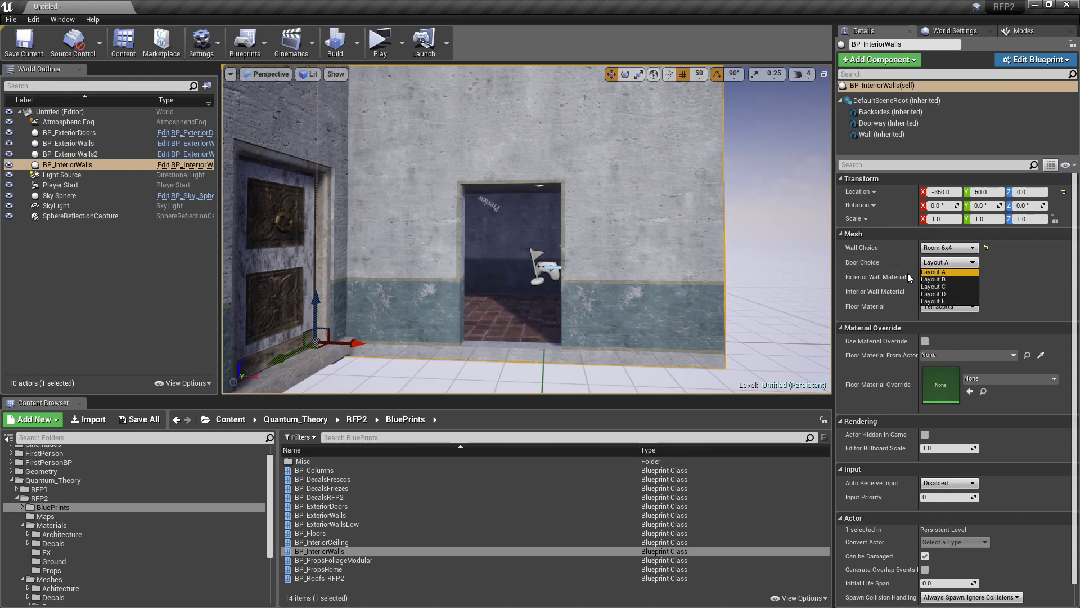
click(948, 280)
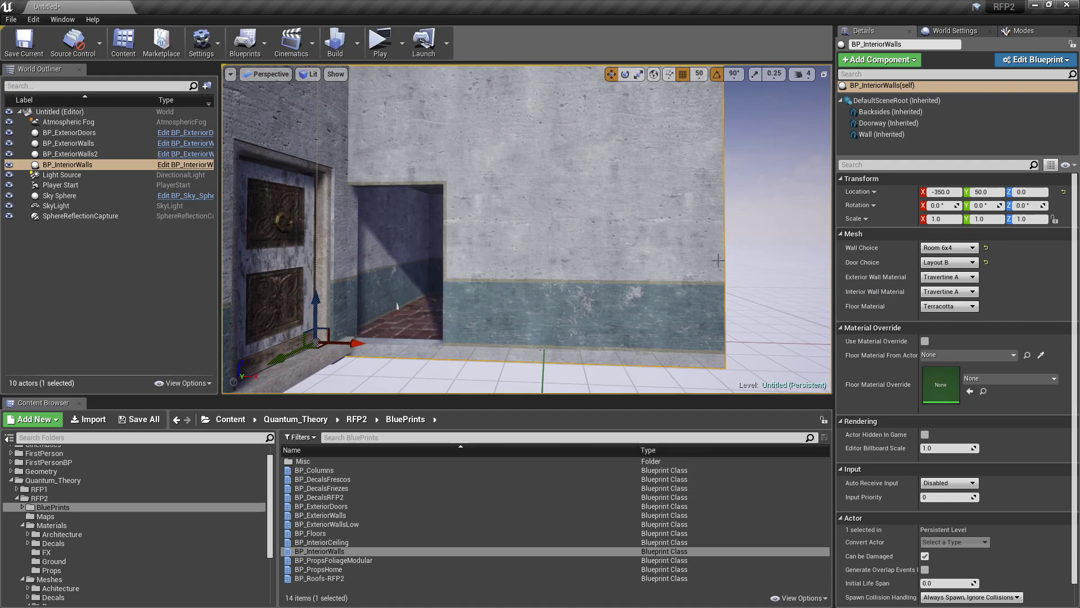
click(943, 293)
click(948, 261)
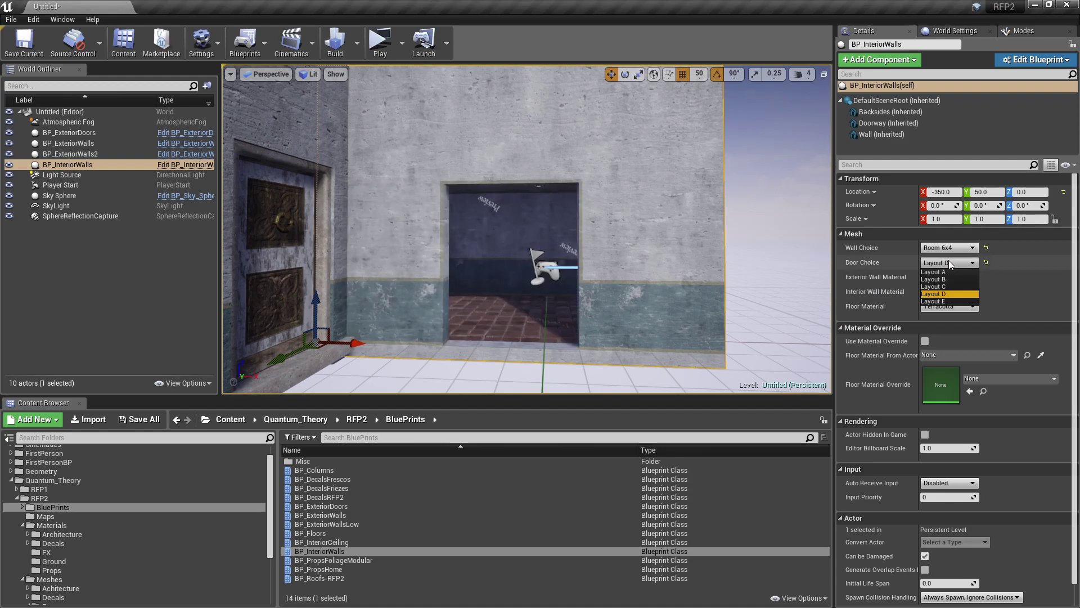
click(941, 287)
click(954, 263)
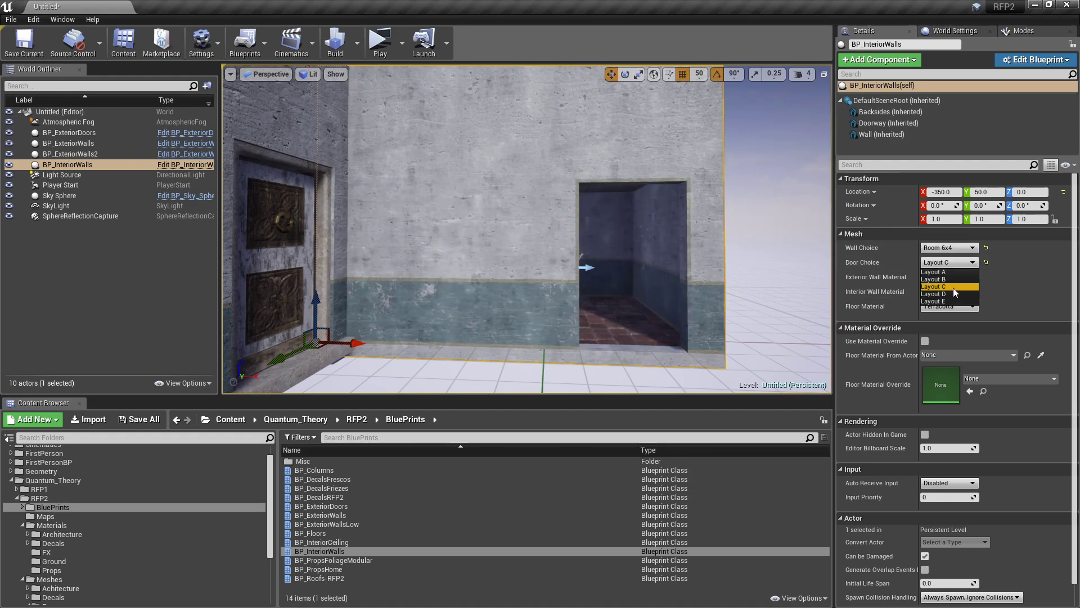
click(944, 301)
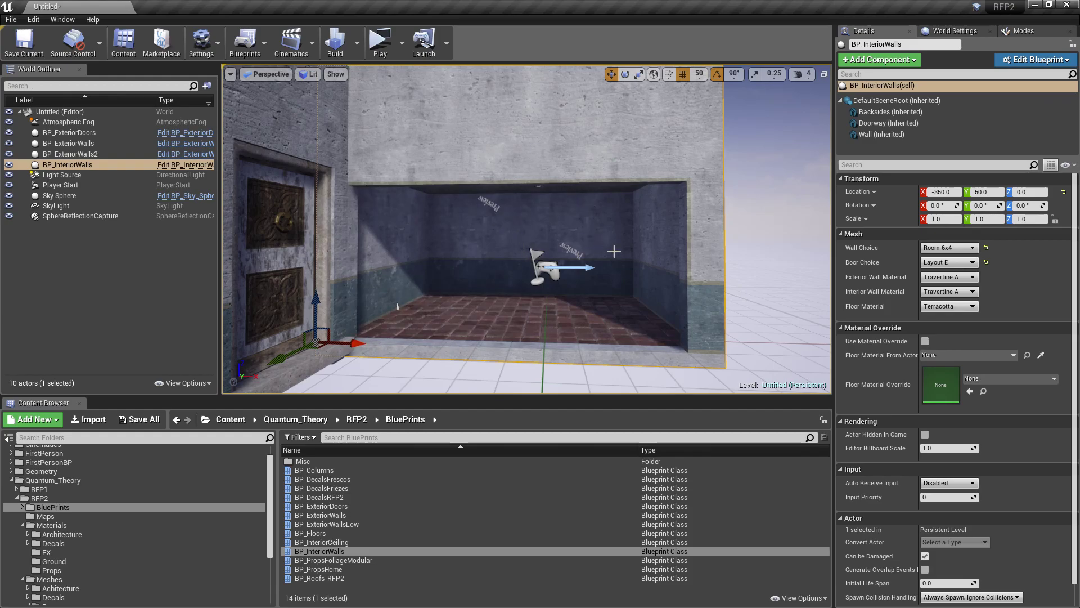
key(f)
click(949, 262)
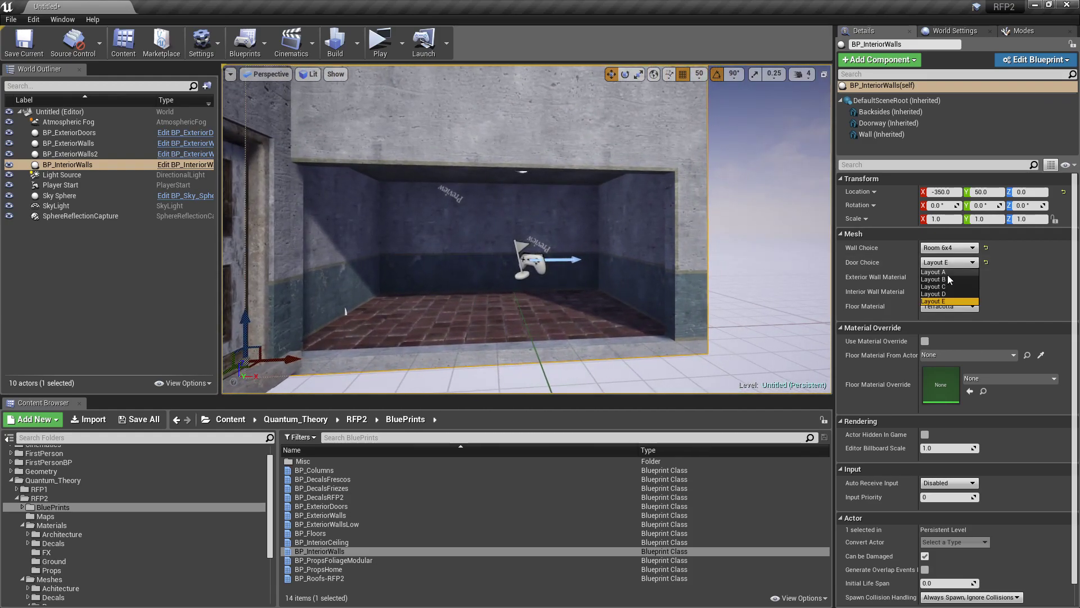
click(947, 274)
Set the interior walls' Wall Choice to Room 6x6 and view the inside of the room
click(949, 248)
click(937, 333)
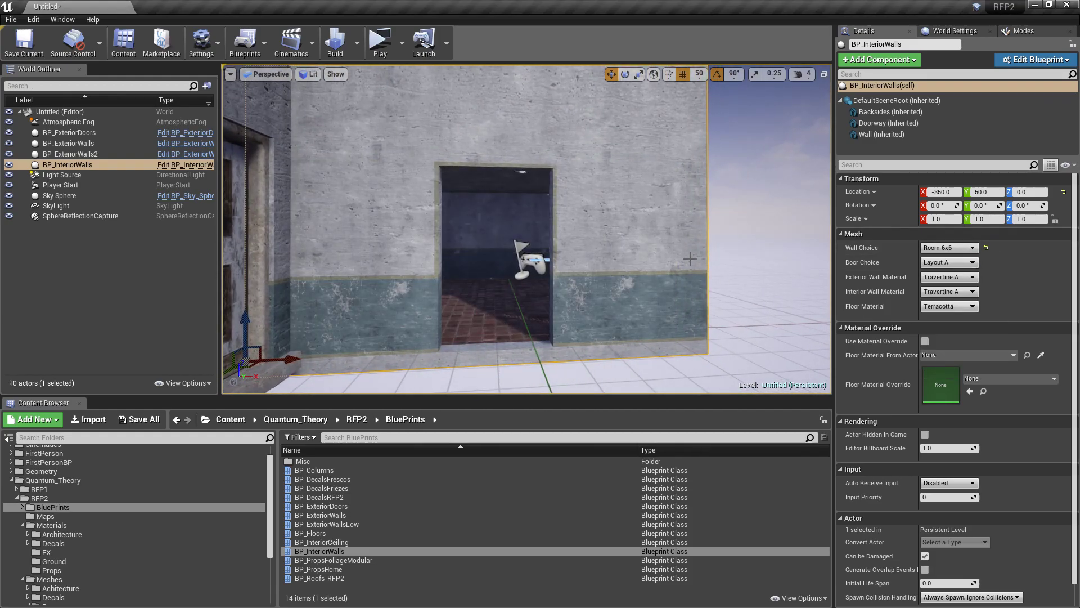
key(f)
drag(810, 258, 684, 197)
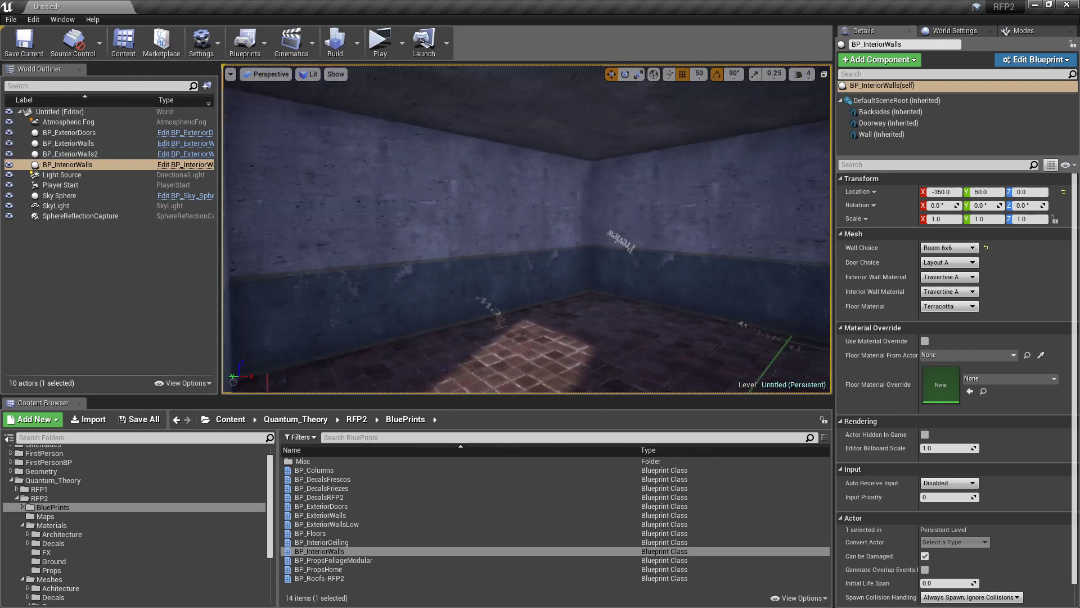
right_drag(675, 259, 675, 258)
Try Layout E as the Door Choice for the Room 6x6 interior walls
click(949, 248)
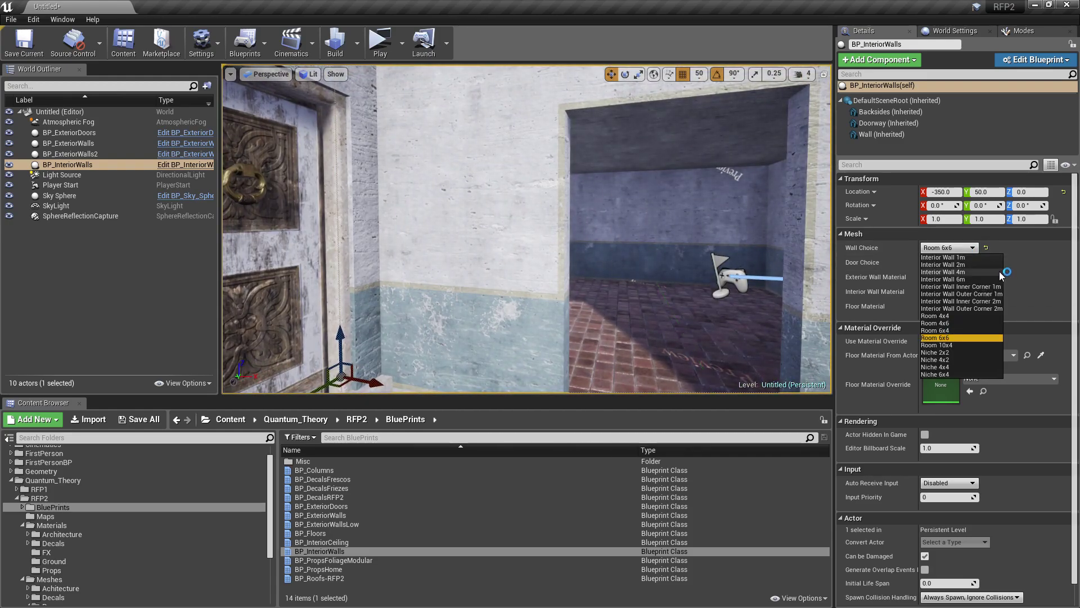
click(957, 248)
click(953, 261)
click(950, 308)
mouse_move(632, 268)
right_down()
mouse_move(675, 268)
mouse_move(597, 265)
mouse_move(639, 265)
right_up()
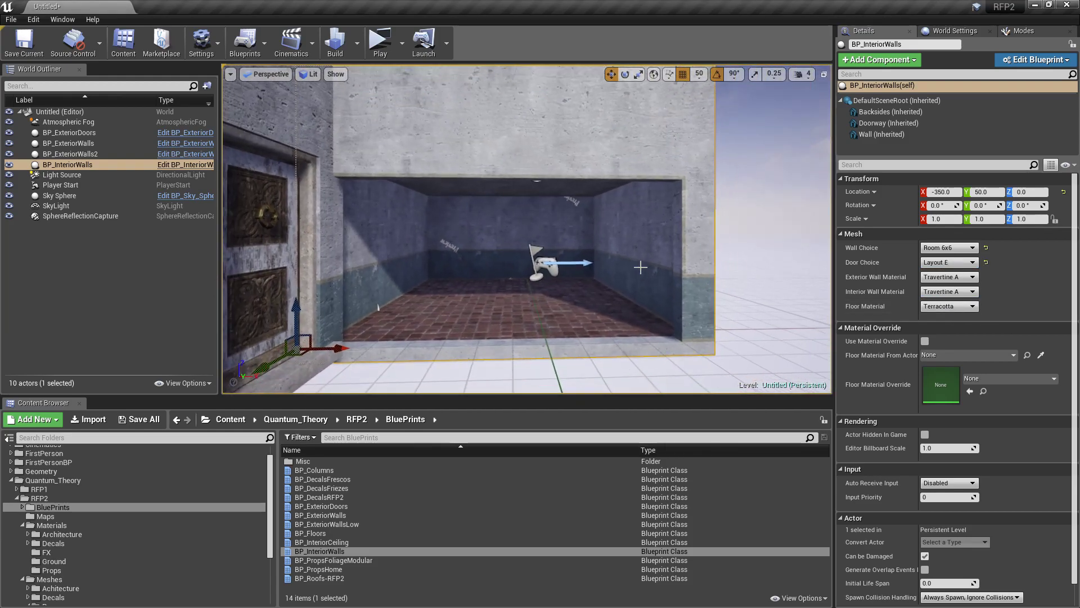
Set the interior walls' Wall Choice to Room 4x6, try Layout C and D as the Door Choice, and restore Layout A
click(939, 249)
click(951, 324)
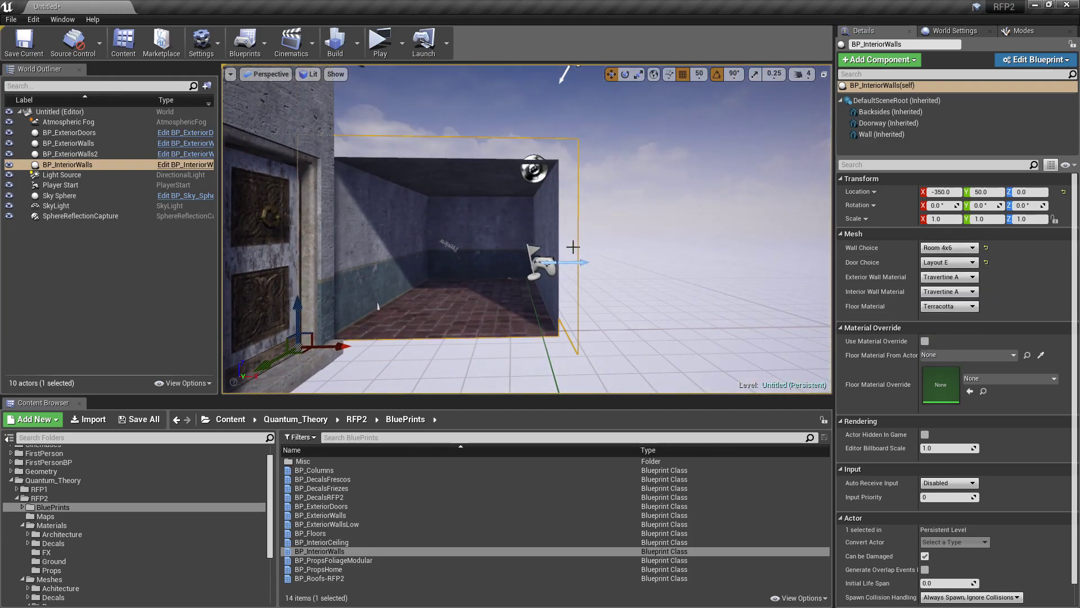
mouse_move(574, 247)
right_down()
mouse_move(523, 245)
mouse_move(574, 244)
mouse_move(560, 249)
right_up()
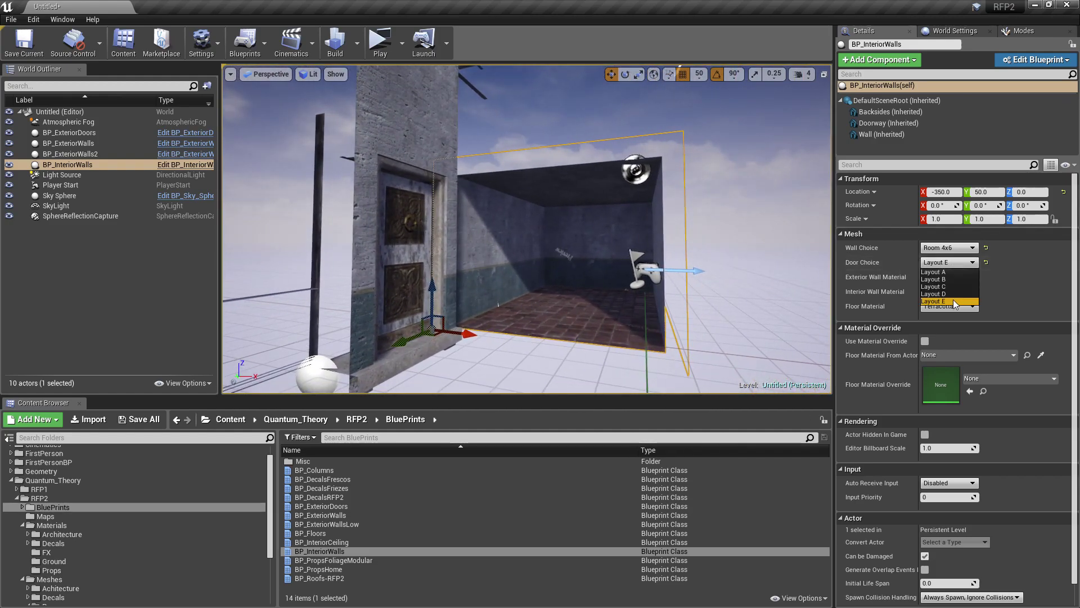
click(943, 293)
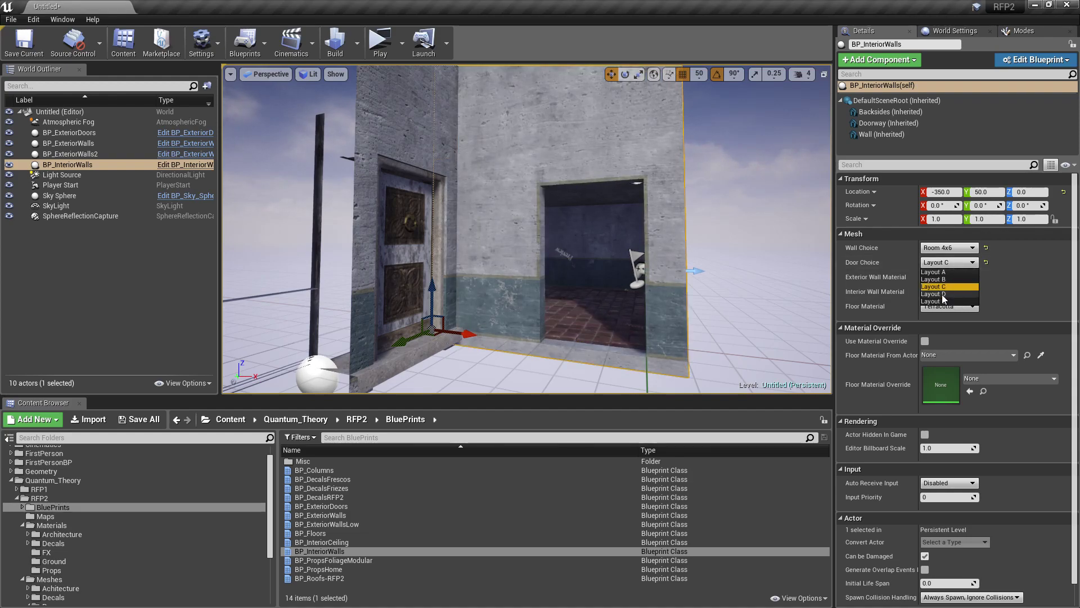
click(956, 263)
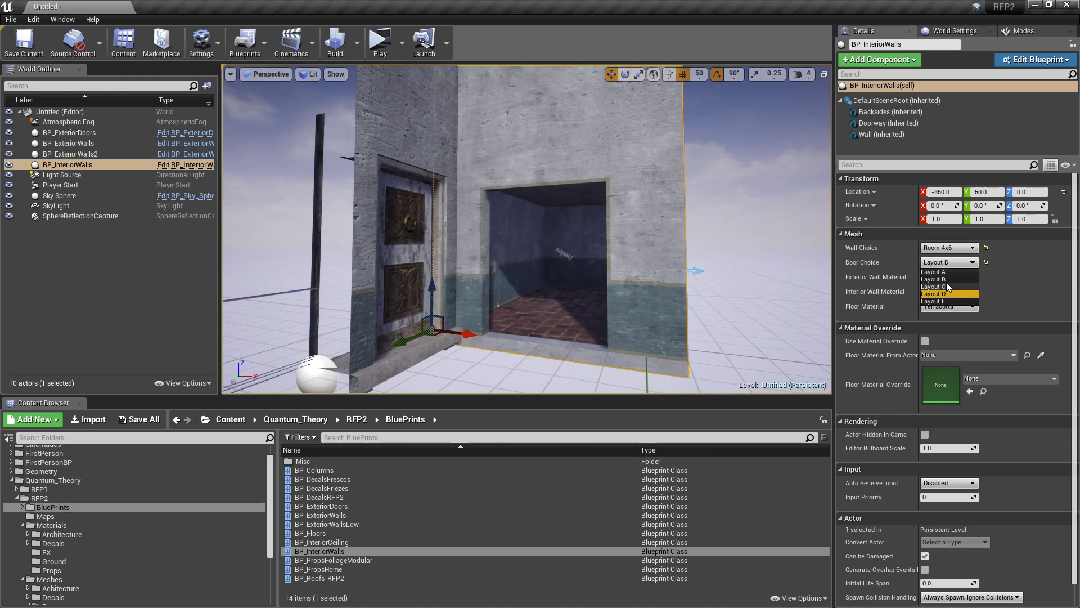
click(924, 273)
Try Room 10x4 as the interior walls' Wall Choice
click(956, 247)
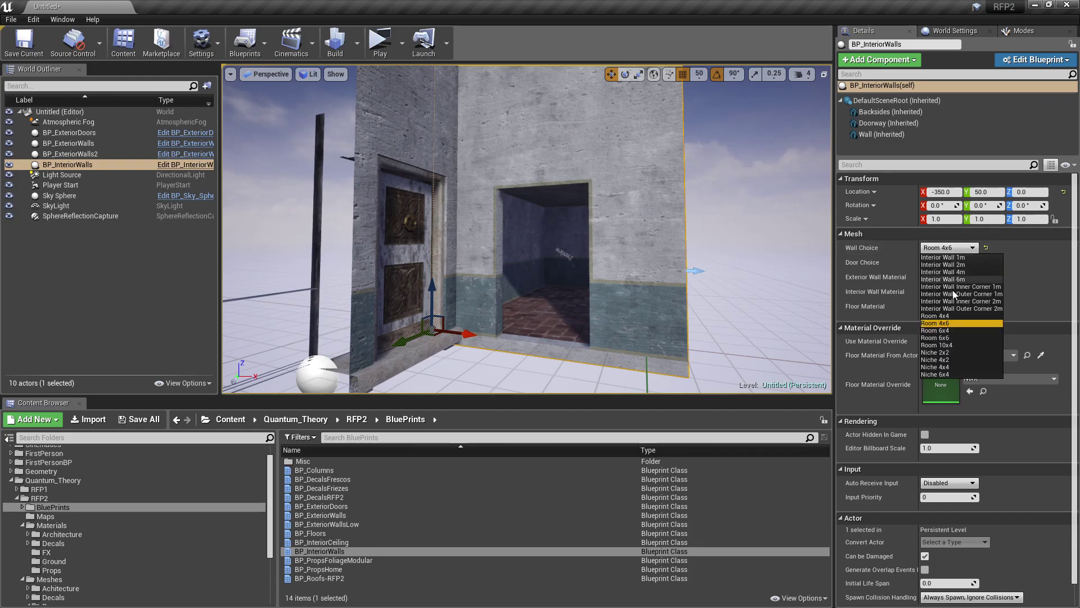
click(950, 345)
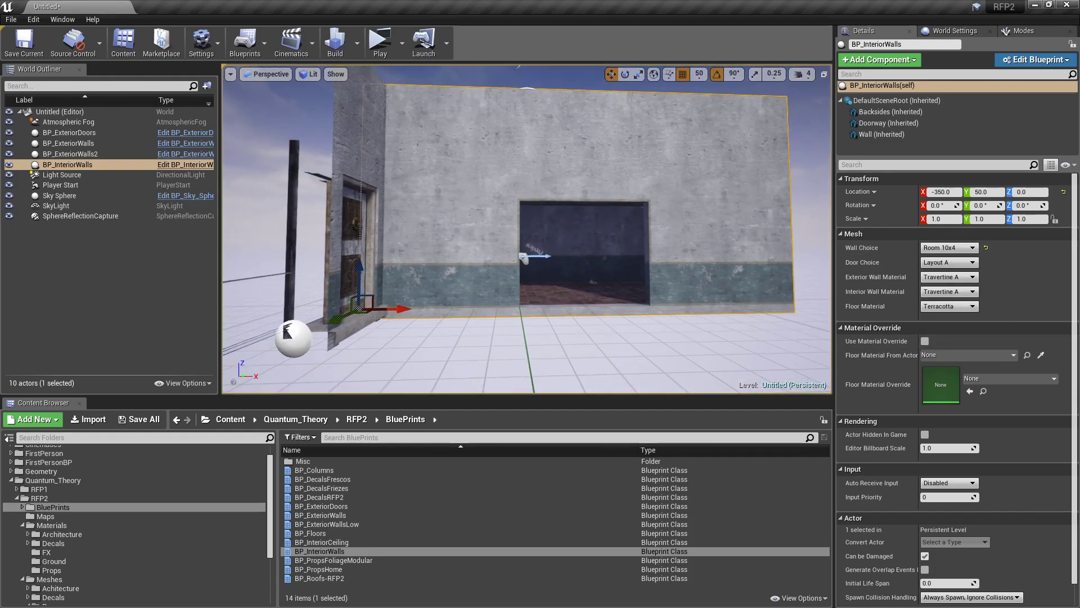
click(951, 248)
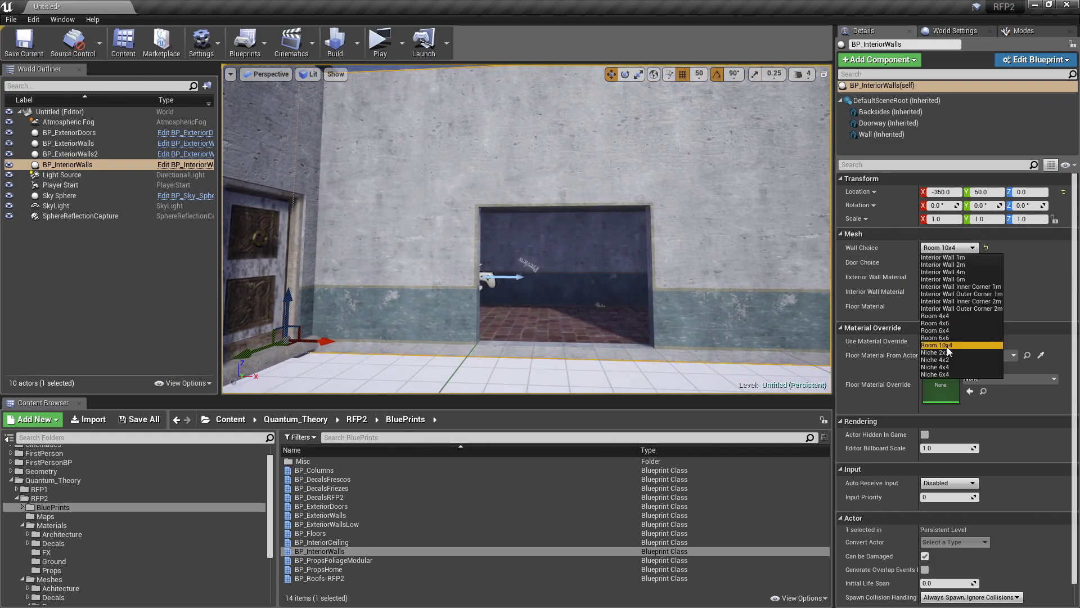
click(947, 346)
Try Layout E, D, B and C as the Door Choice of the Room 10x4, and restore Layout A
click(935, 301)
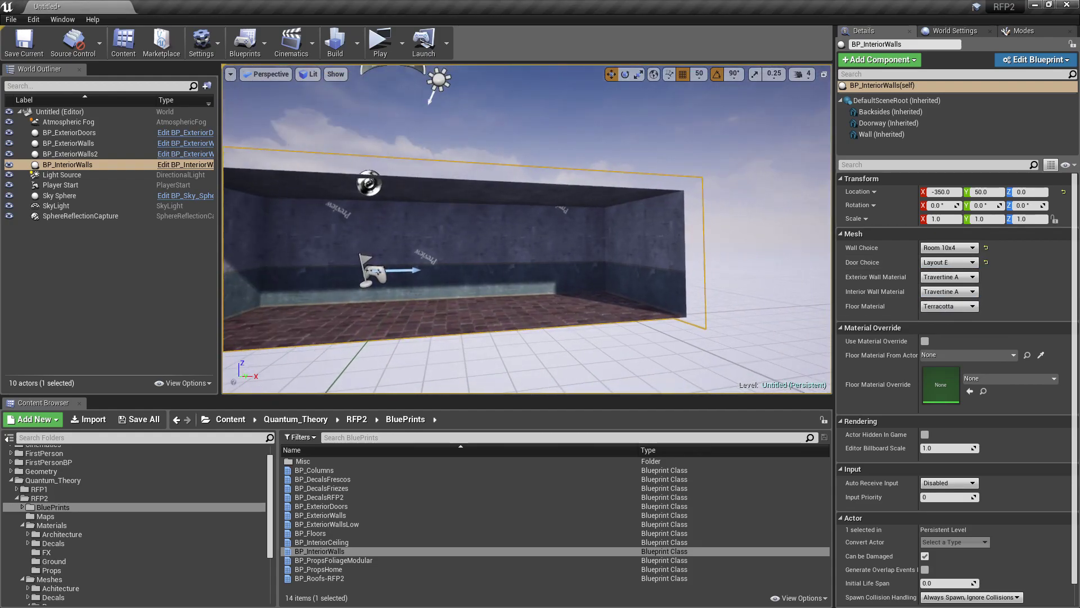
click(949, 262)
click(934, 293)
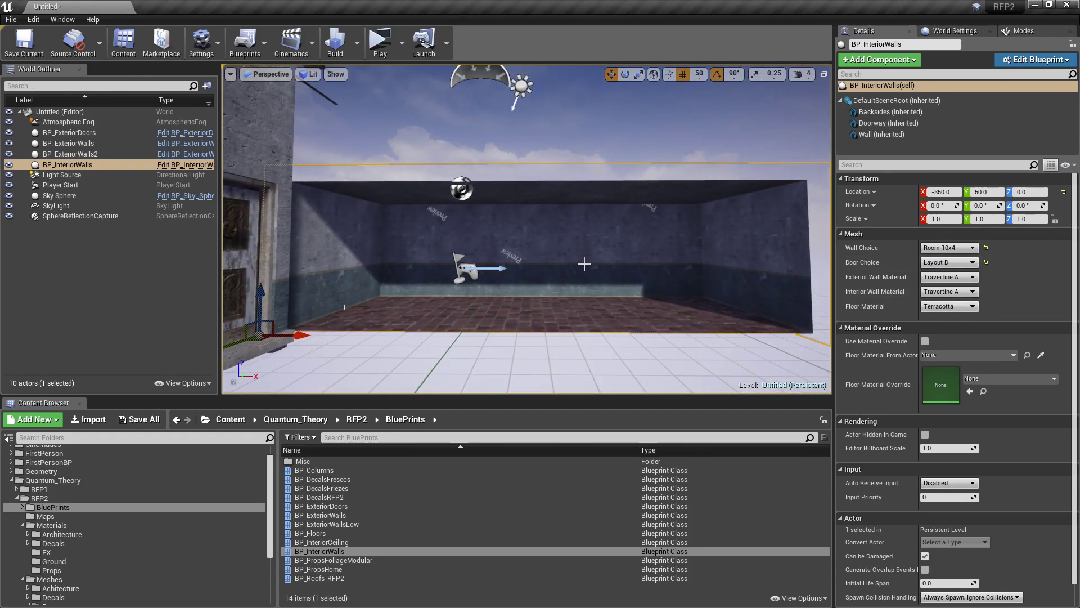
click(946, 279)
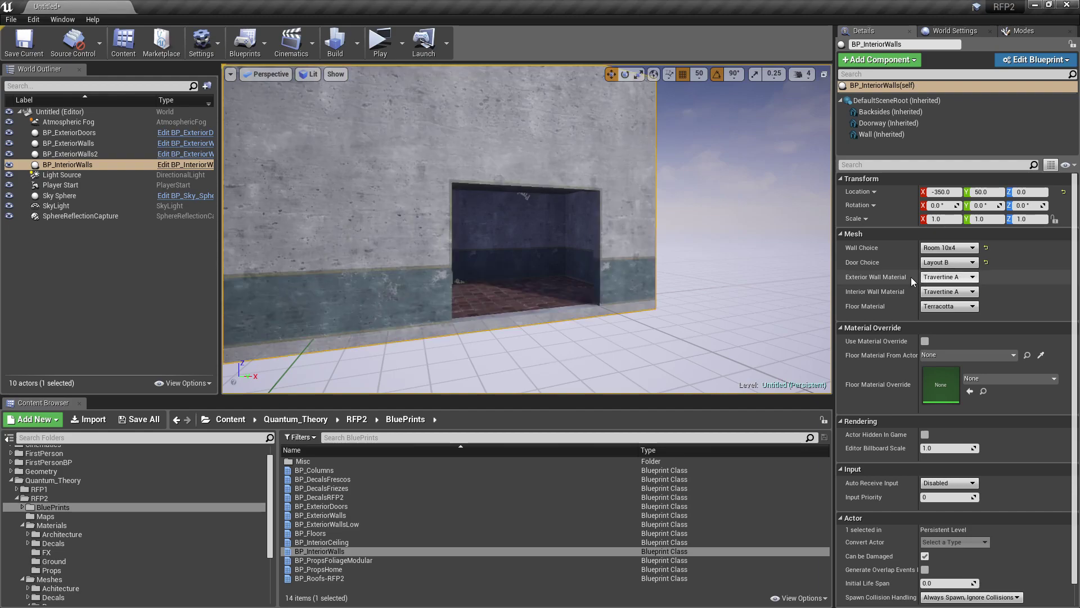
click(950, 262)
click(948, 293)
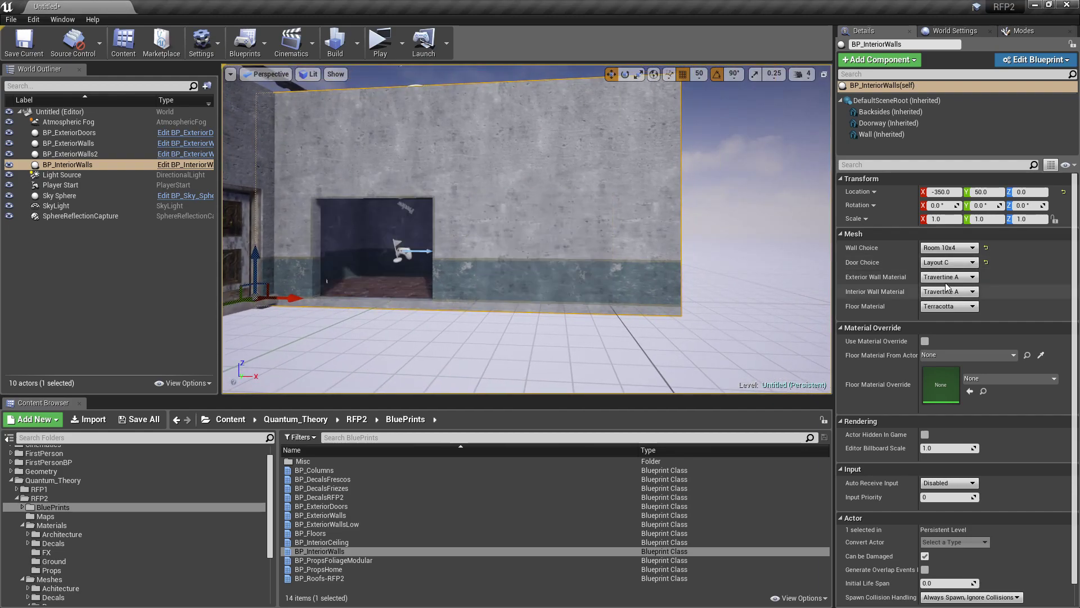
click(947, 262)
click(943, 272)
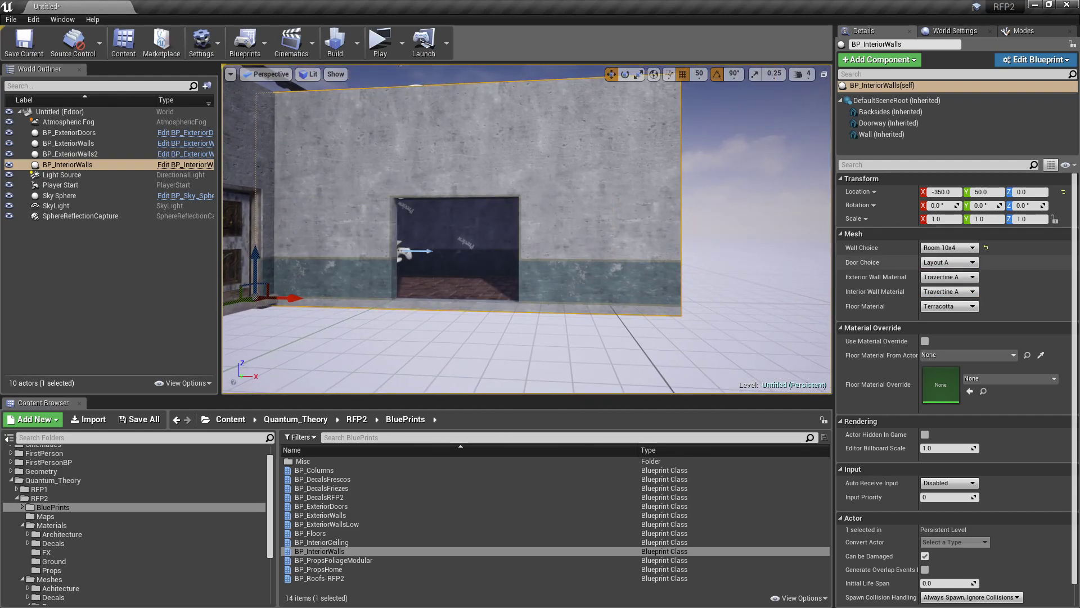
Set the interior walls' Wall Choice back to Room 4x4 and move the room to X -300
click(952, 248)
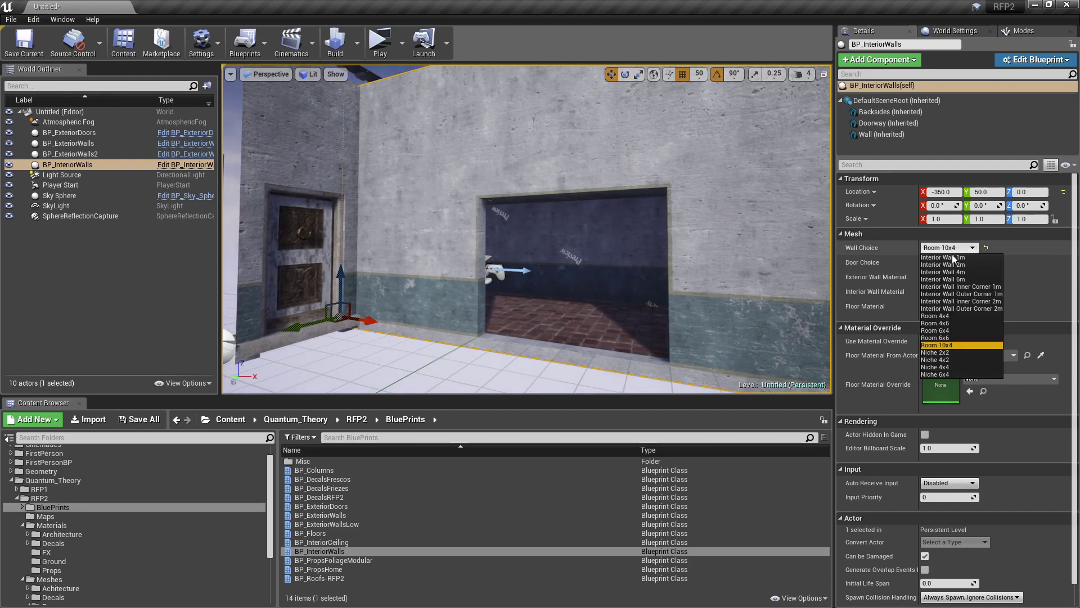
click(950, 317)
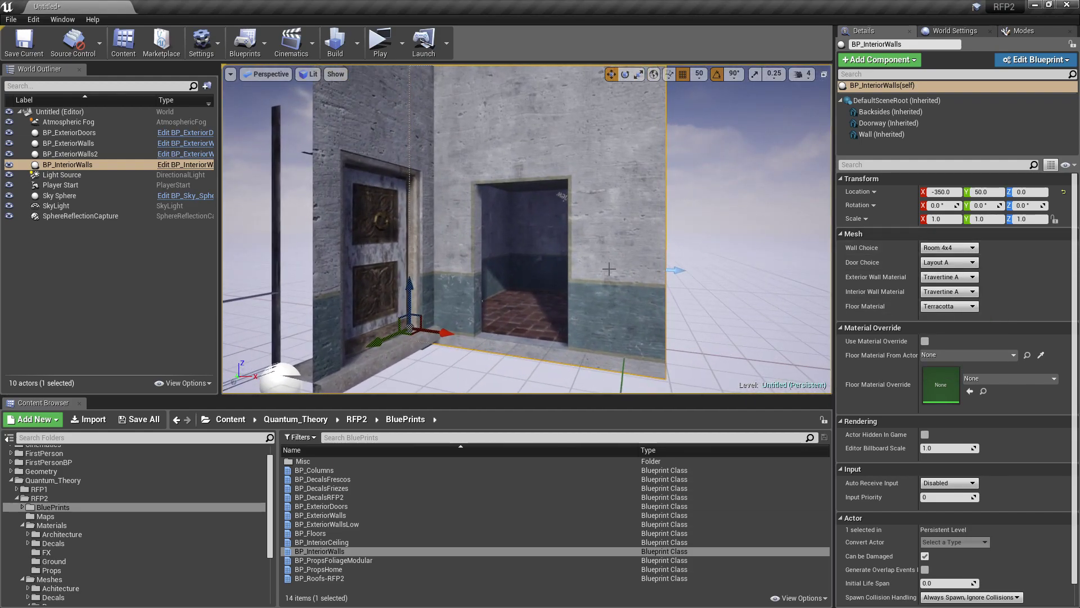
drag(438, 329, 453, 336)
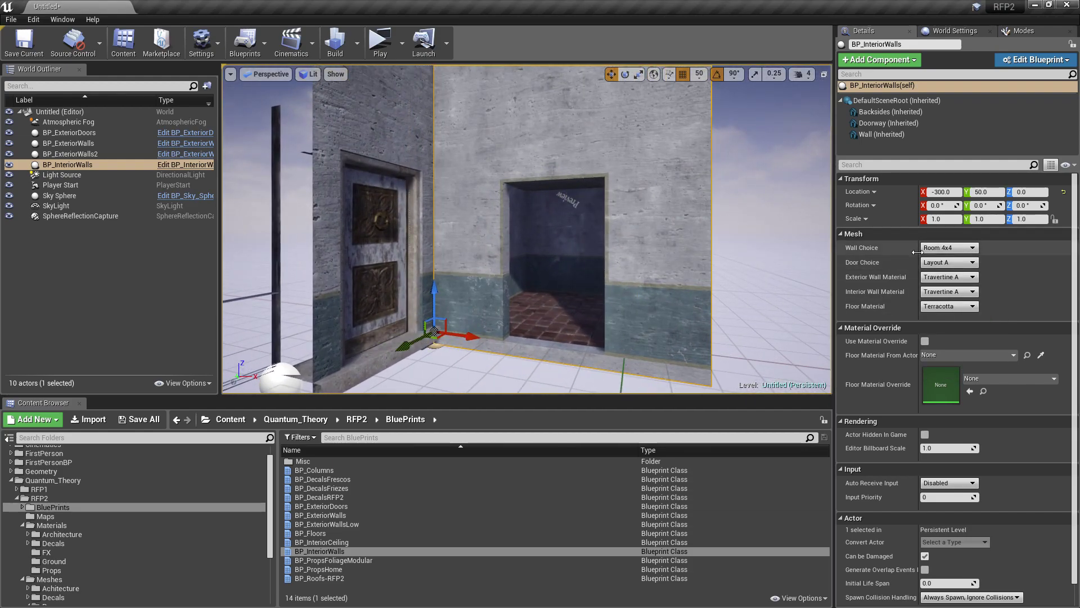
Duplicate the interior room, make one an Interior Wall 2m rotated -90° about Z, and place it beside the door at -300, 50, 0
right_drag(554, 293, 484, 313)
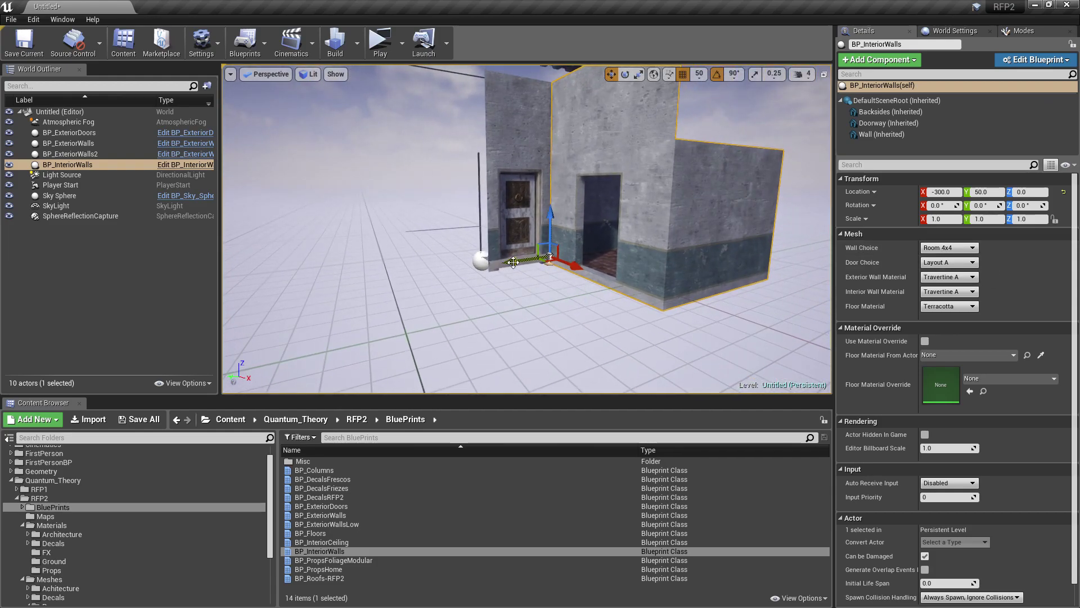
drag(549, 257, 611, 251)
click(963, 248)
click(964, 265)
key(e)
key(w)
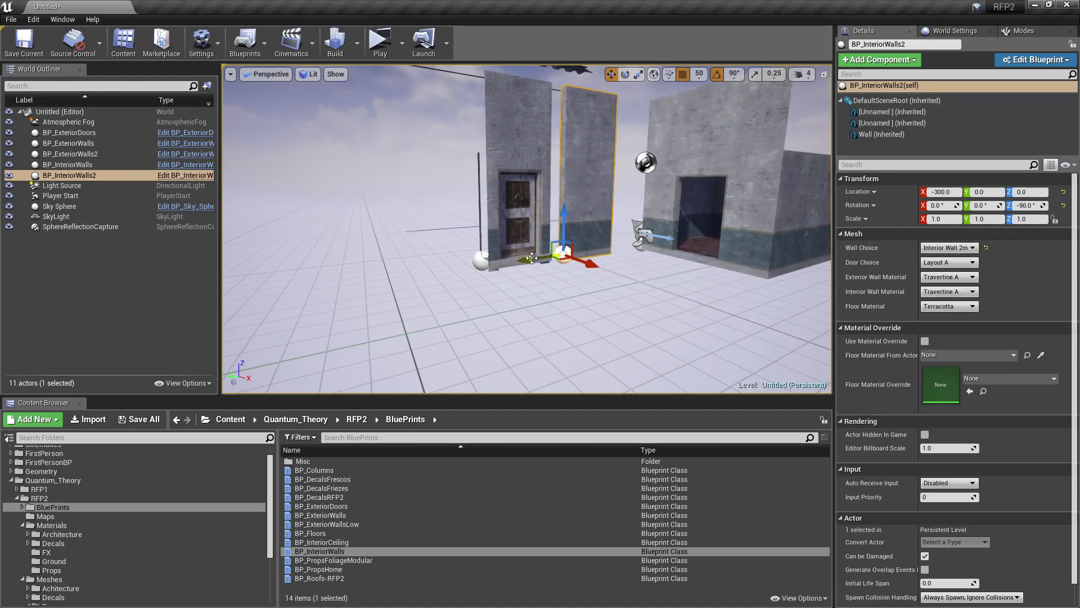
drag(531, 257, 511, 259)
Move the Room 4x4 away from the door wall to location -100, -250, 0
right_drag(539, 257, 622, 254)
click(633, 223)
drag(595, 221, 624, 253)
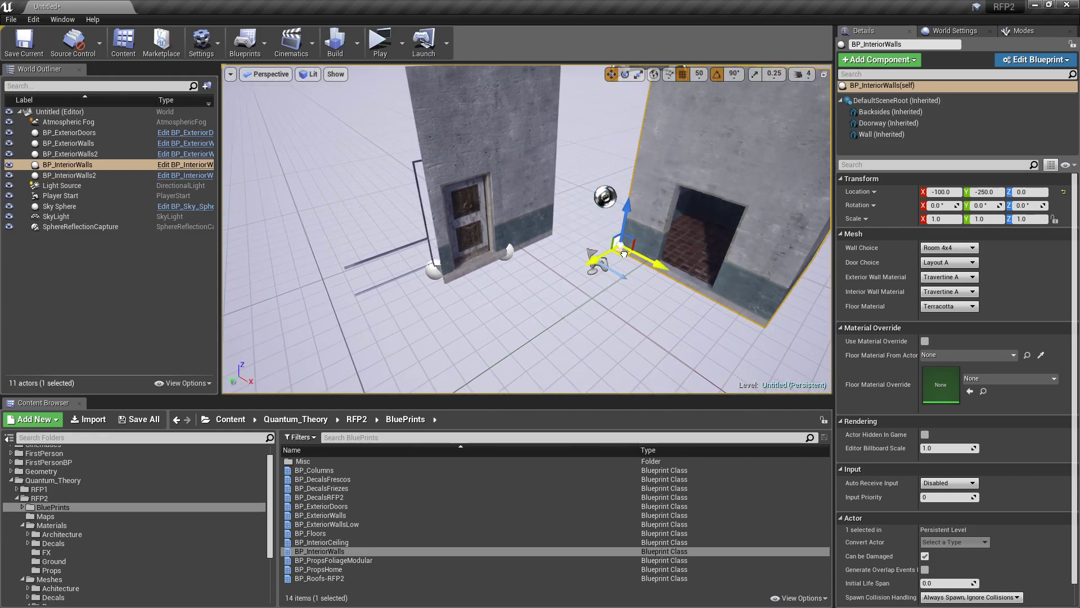
Change the 2 m interior wall to Interior Wall Inner Corner 2m, set its rotation to 0° and move it to -300, -150, 0
click(543, 234)
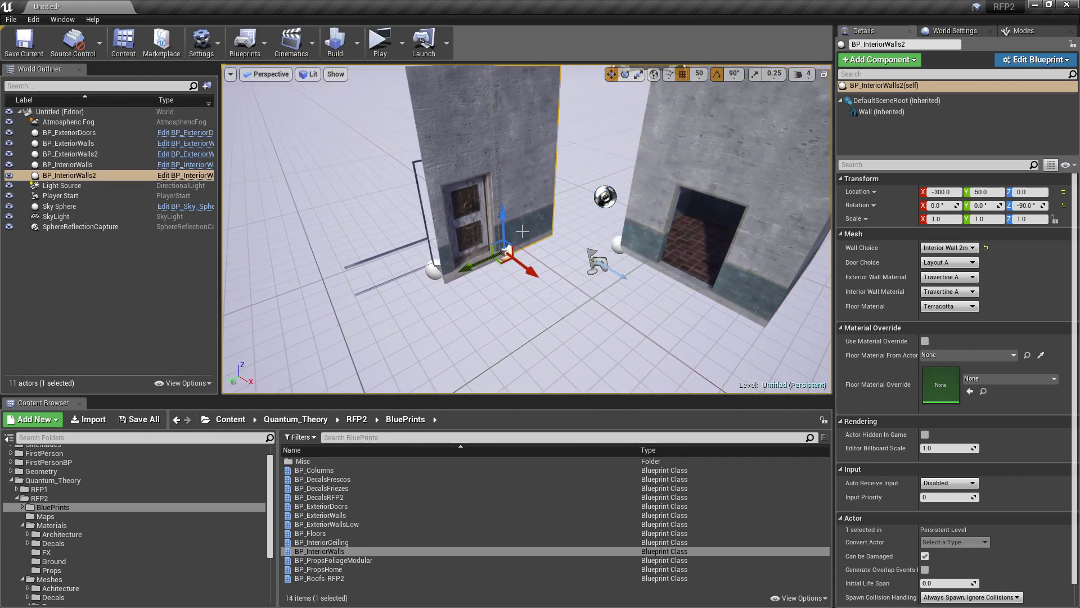
click(951, 249)
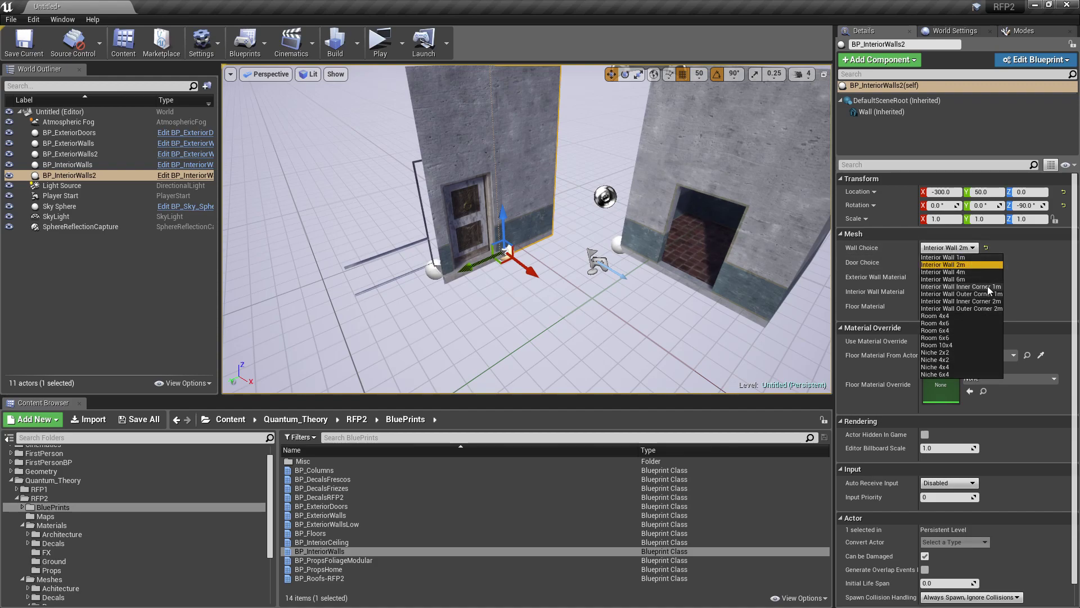
click(978, 301)
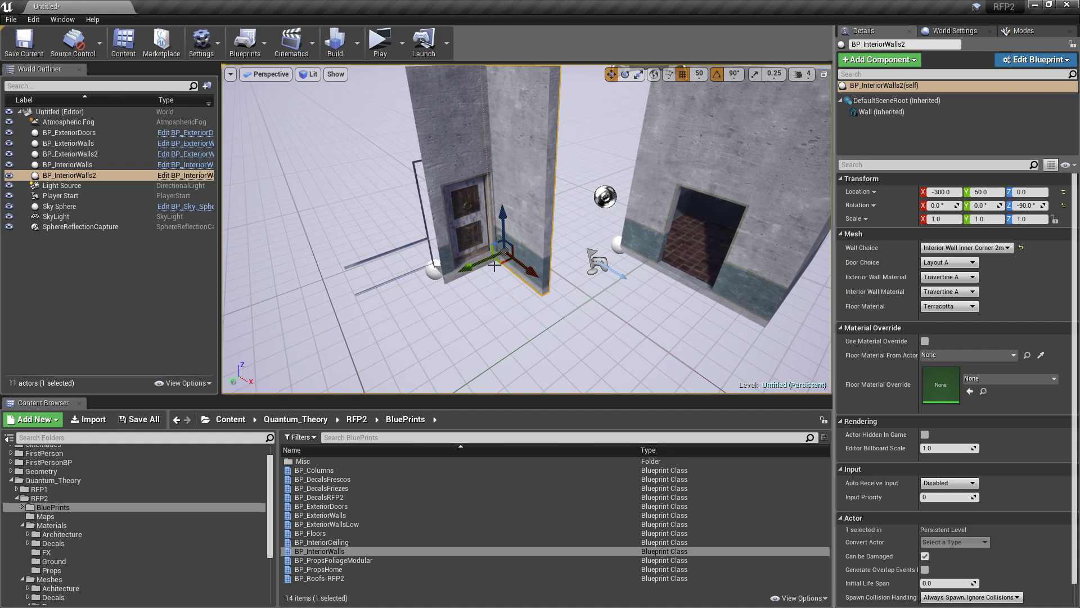
drag(495, 260, 570, 263)
key(e)
key(w)
Duplicate the inner corner wall and move the copy past the other side of the door to -300, 650, 0
ctrl+click(652, 244)
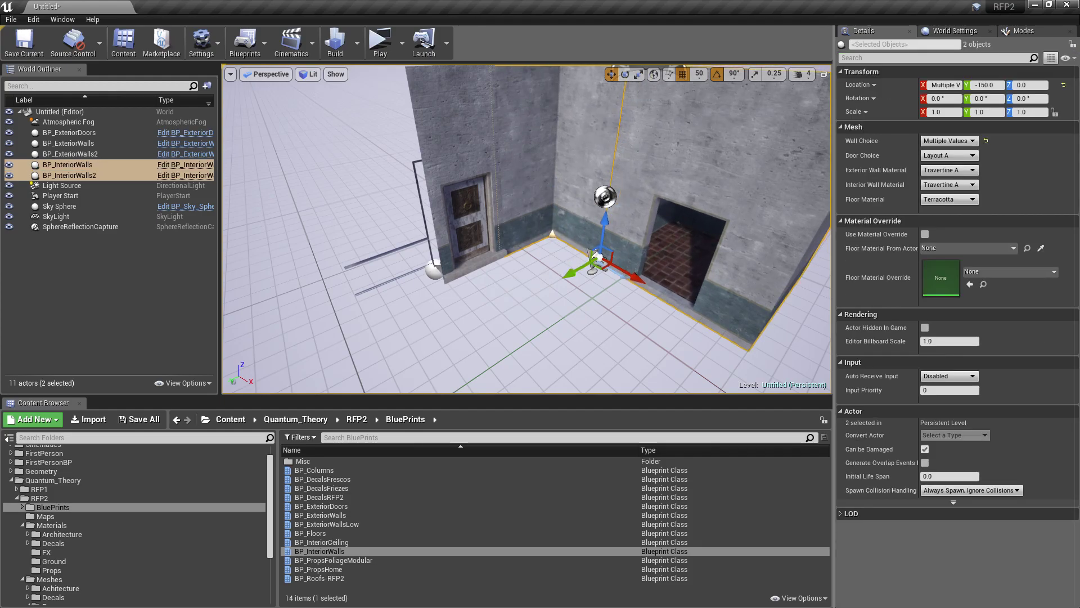
right_drag(630, 253, 579, 205)
scroll(630, 253, down, 3)
click(630, 253)
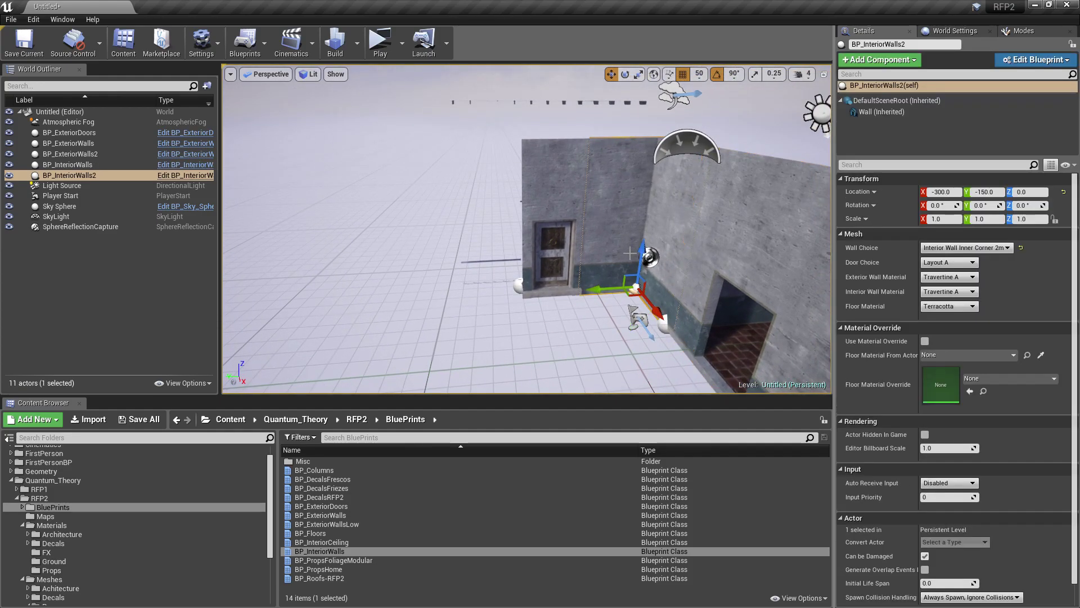
right_drag(630, 254, 621, 270)
alt+drag(624, 248, 493, 252)
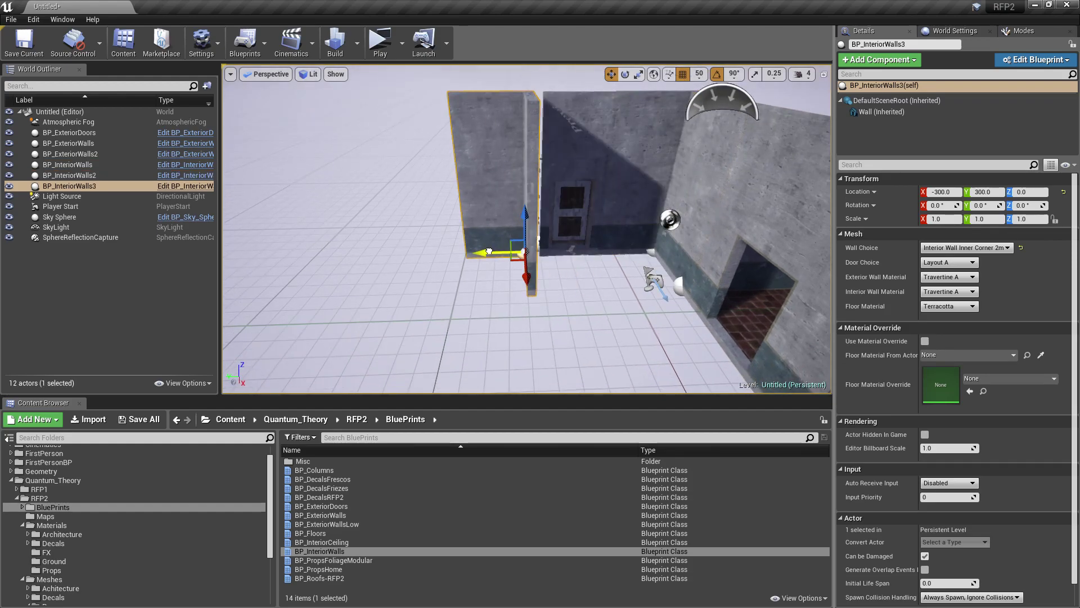
click(960, 249)
drag(485, 251, 384, 258)
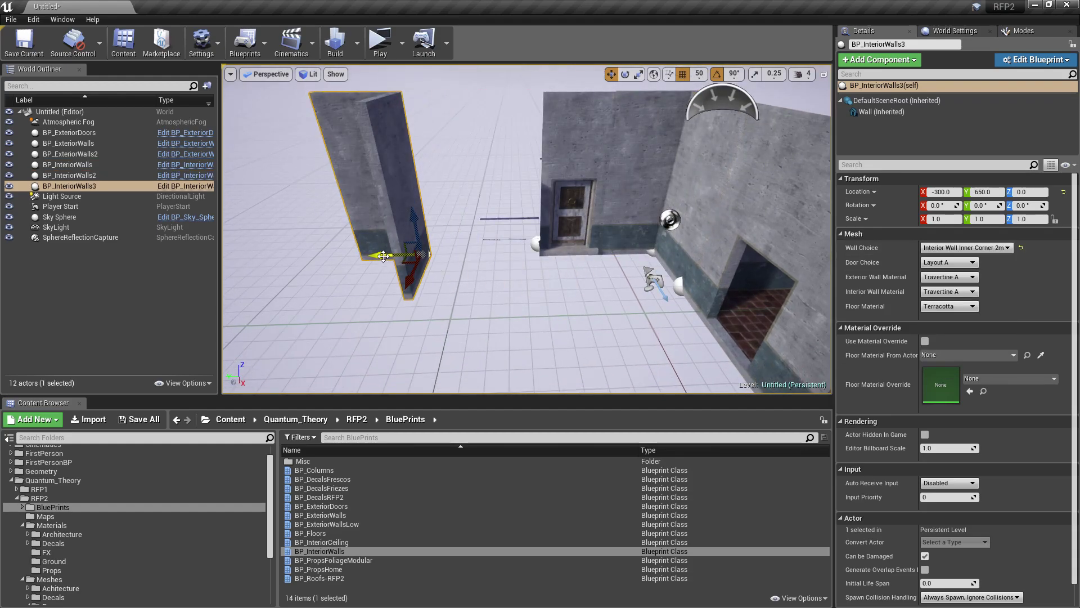
Duplicate the far inner corner, set the copy's Wall Choice to Interior Wall 2m, and rotate and move it into line beside the door
click(298, 252)
click(402, 261)
alt+drag(375, 254, 478, 253)
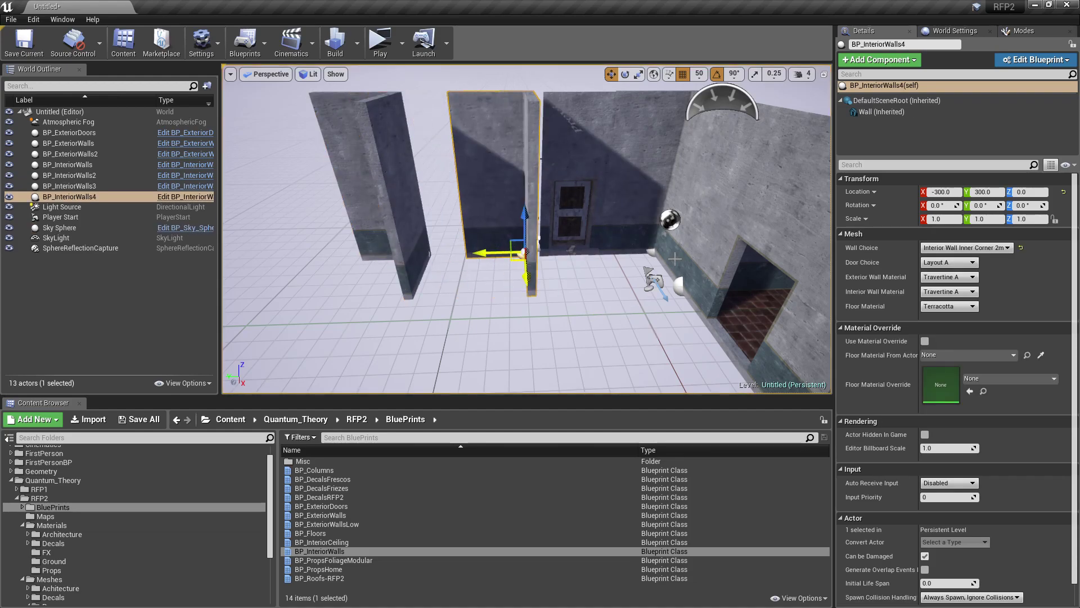
click(967, 247)
click(956, 264)
key(e)
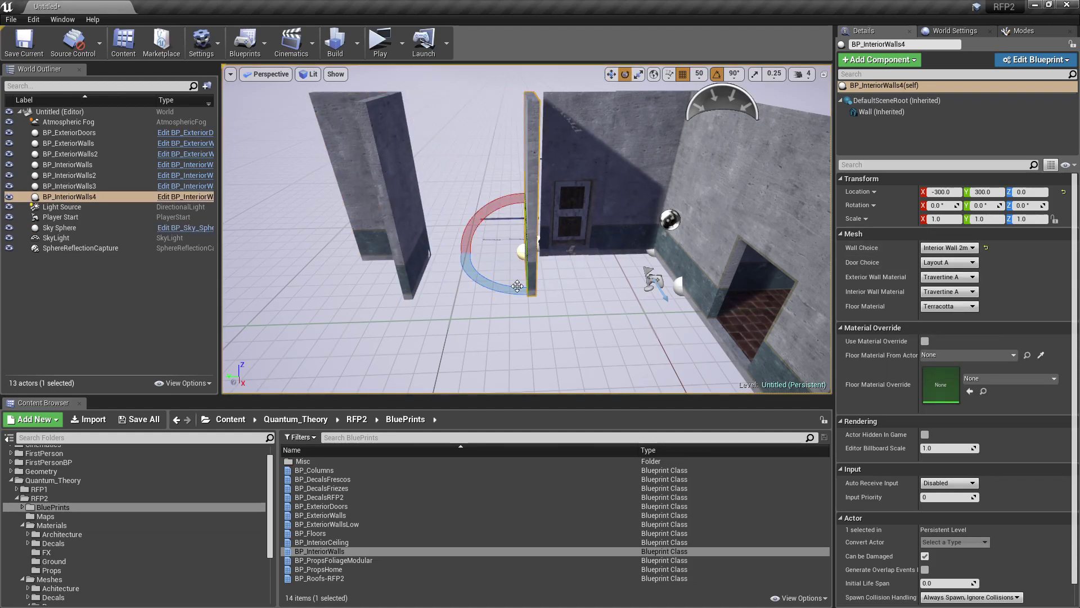
key(w)
drag(495, 281, 444, 289)
Rotate the inner corner wall on the far side of the door to fit the wall run
click(394, 225)
key(e)
key(w)
right_drag(527, 229, 563, 236)
Duplicate the Room 4x4, rotate the copy 90° about Z and place it opposite the door wall at 400, 100, 0
click(657, 264)
right_drag(656, 264, 597, 244)
key(e)
alt+drag(621, 286, 561, 286)
key(w)
right_drag(456, 267, 579, 284)
drag(487, 244, 560, 207)
right_drag(586, 257, 521, 201)
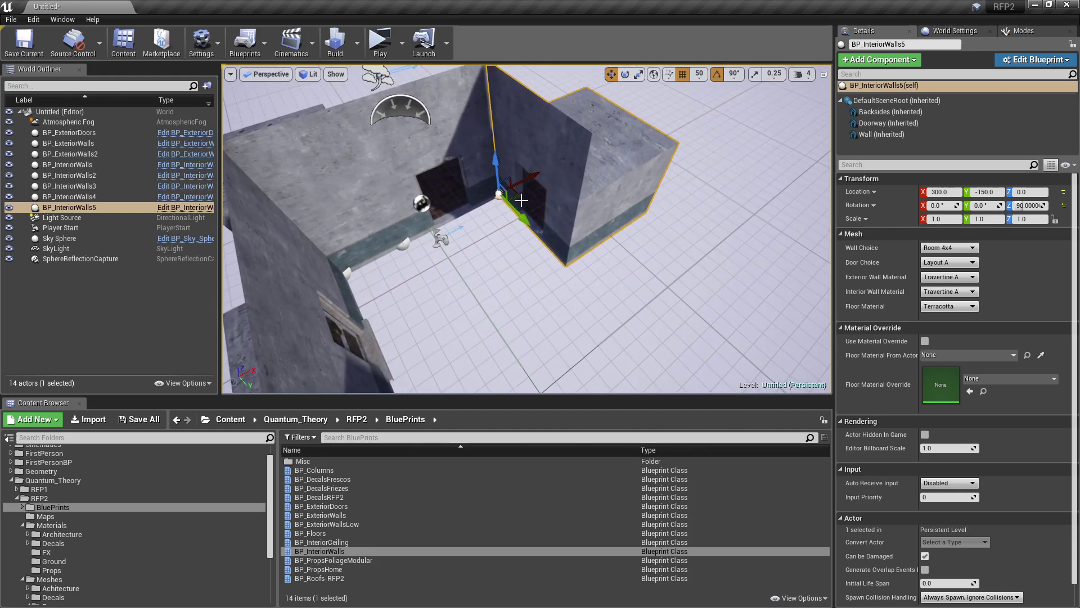
drag(519, 196, 580, 225)
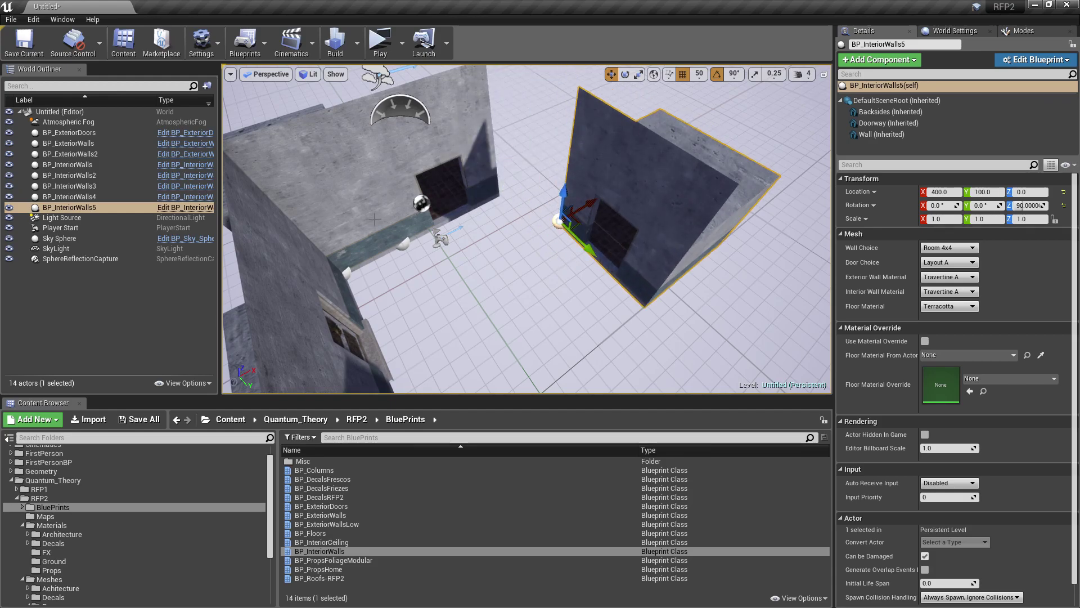
Duplicate the inner corner wall, rotate the copy 90° about Z and place it at 500, -150, 0
click(344, 221)
right_drag(494, 241, 422, 242)
alt+drag(452, 210, 646, 189)
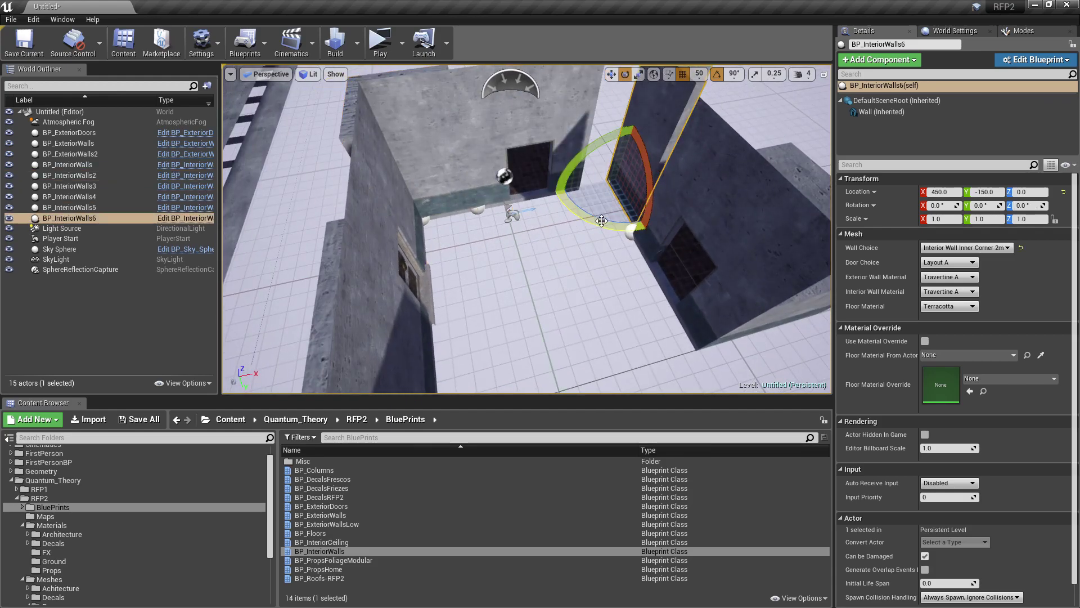
drag(601, 220, 652, 242)
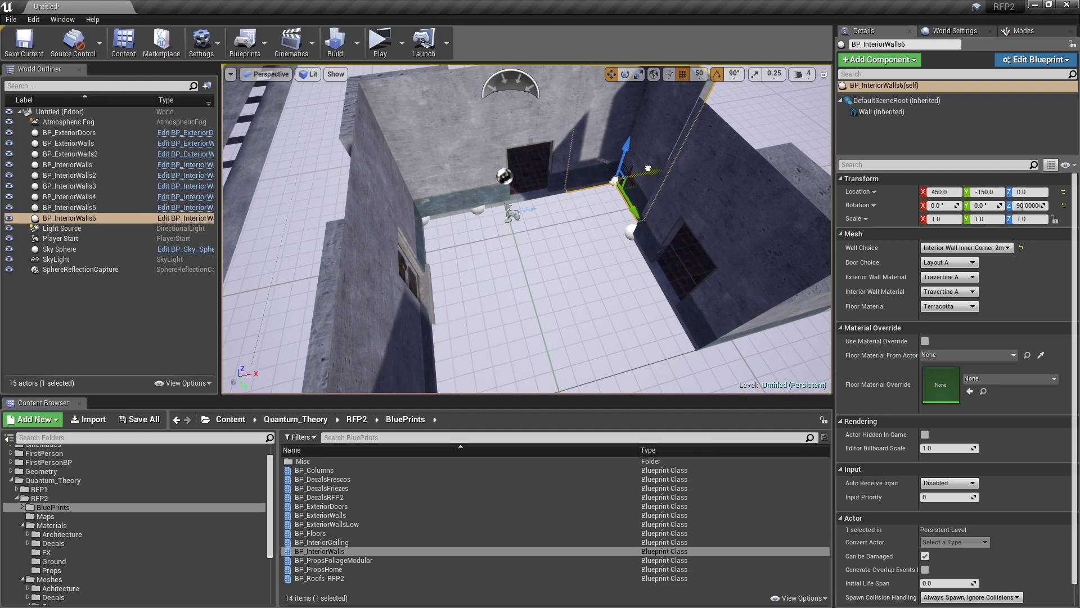
drag(682, 164, 697, 167)
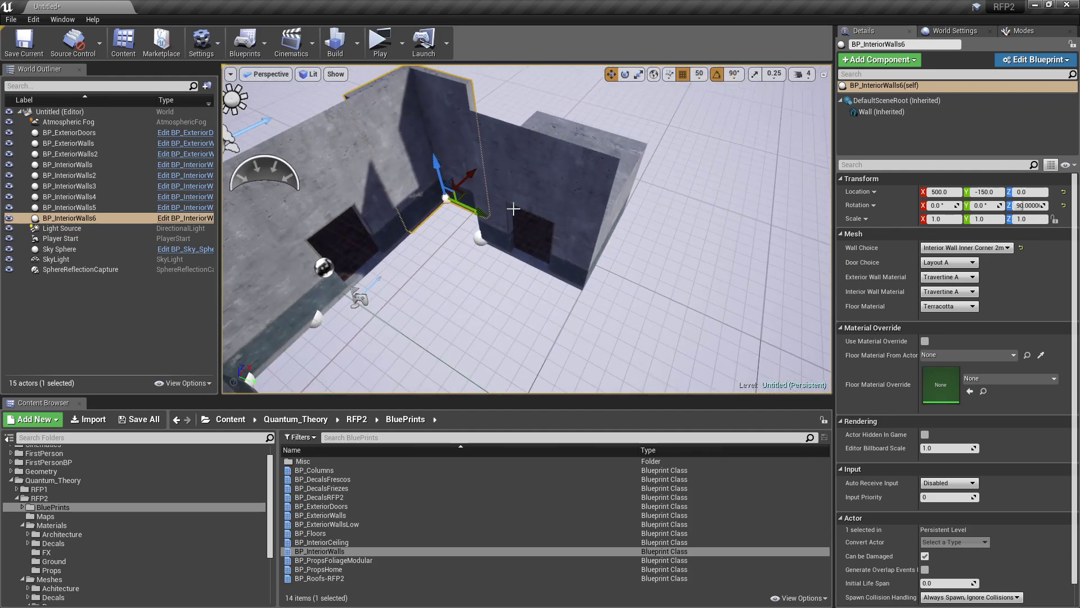
Move the Room 4x4 opposite the door wall to 500, 50, 0 against the inner corner and change its Door Choice layout
click(538, 247)
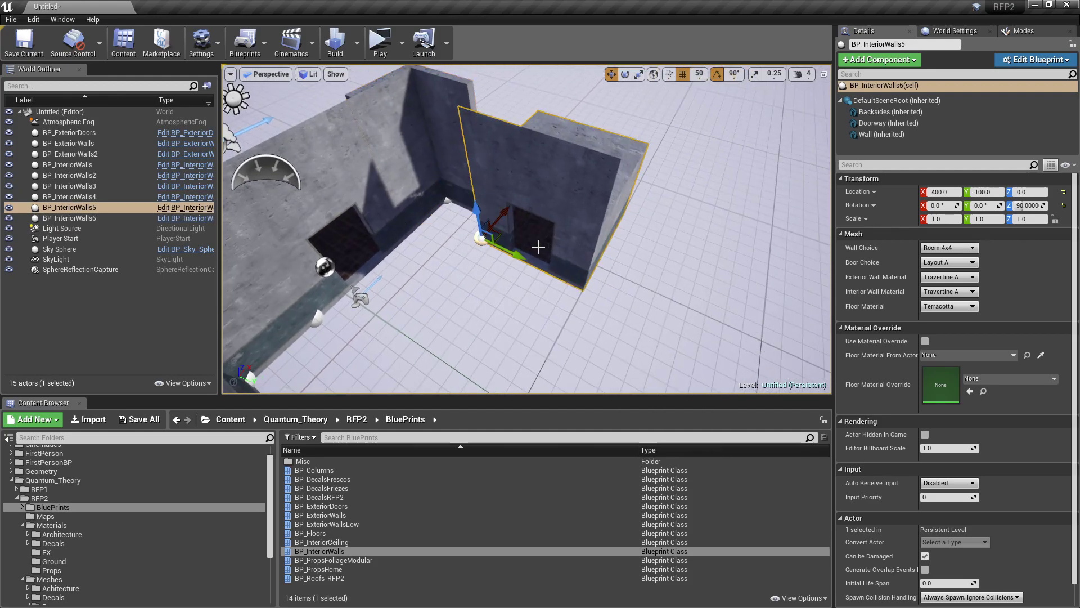
drag(499, 235, 502, 215)
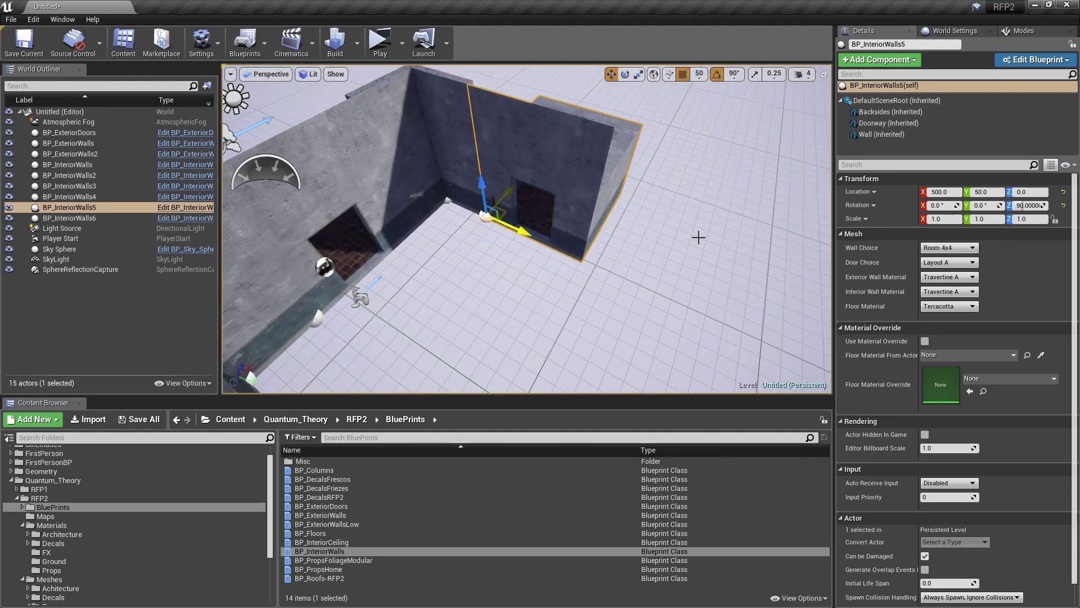
click(960, 263)
click(943, 281)
Duplicate the inner corner beside the Room 4x4, rotate the copy to about -180° about Z, and place it at about 504, 650, 0
right_drag(498, 245, 427, 174)
click(427, 173)
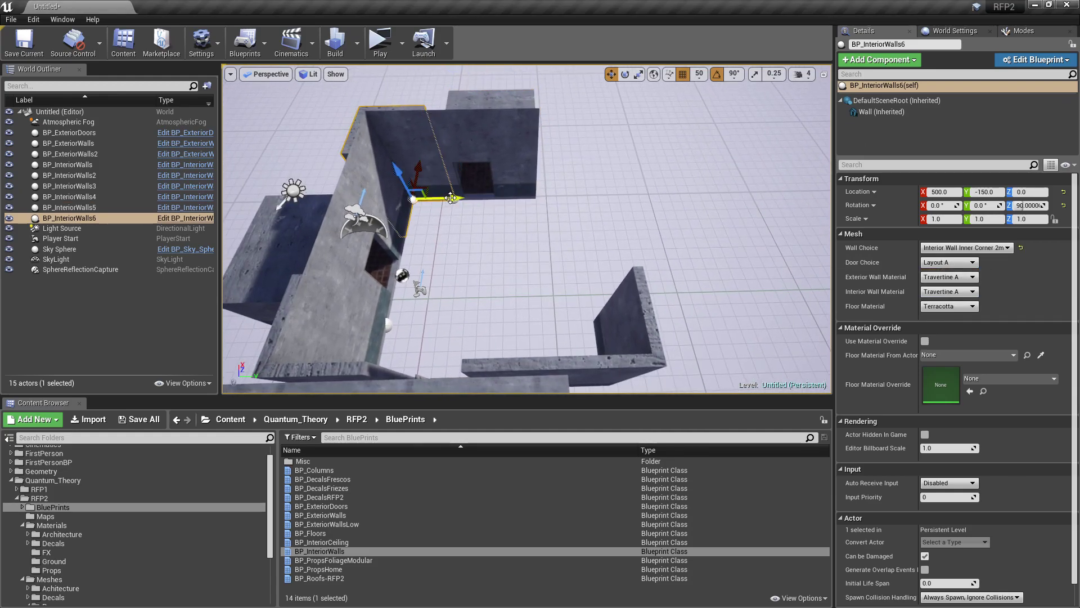
alt+drag(451, 199, 646, 218)
drag(589, 239, 598, 199)
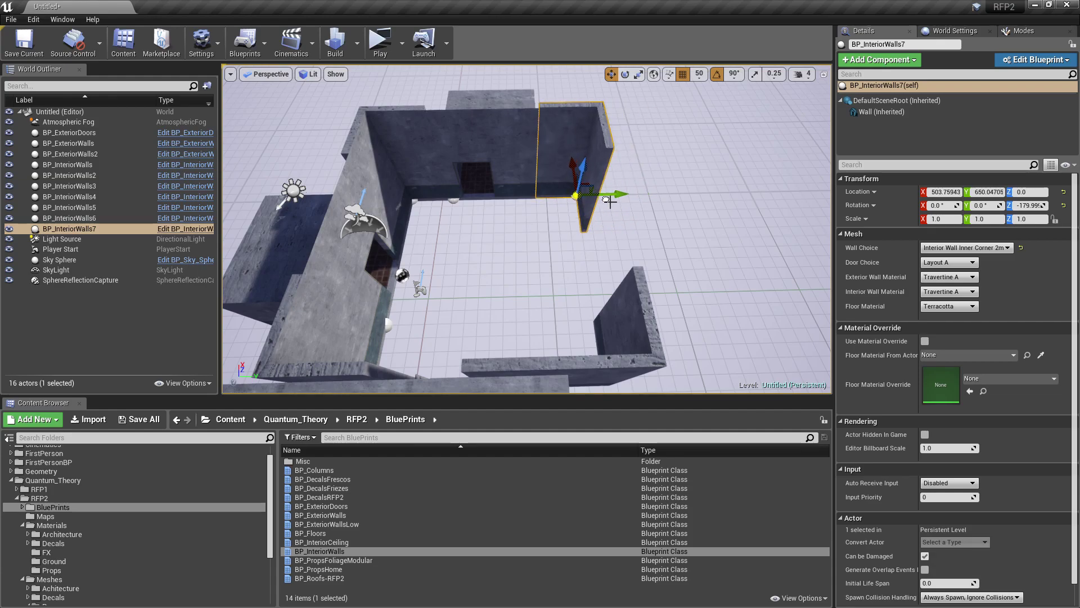
Duplicate the new inner corner, set the copy's Wall Choice to Interior Wall 4m, and fit it into the remaining gap at about 304, 650, 0
right_drag(605, 200, 727, 207)
alt+drag(463, 210, 537, 246)
click(962, 247)
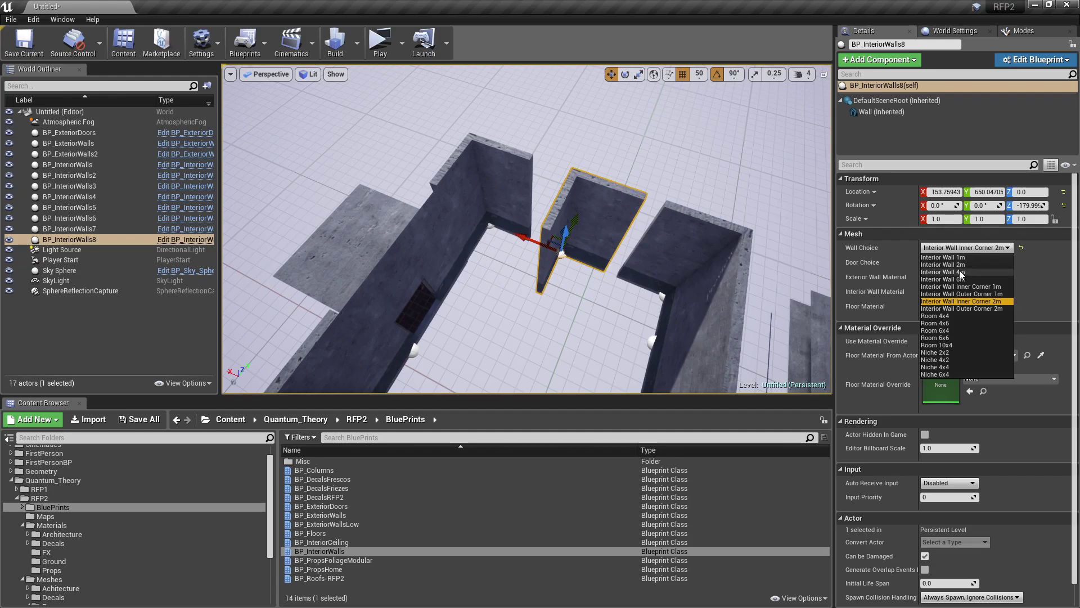
click(961, 272)
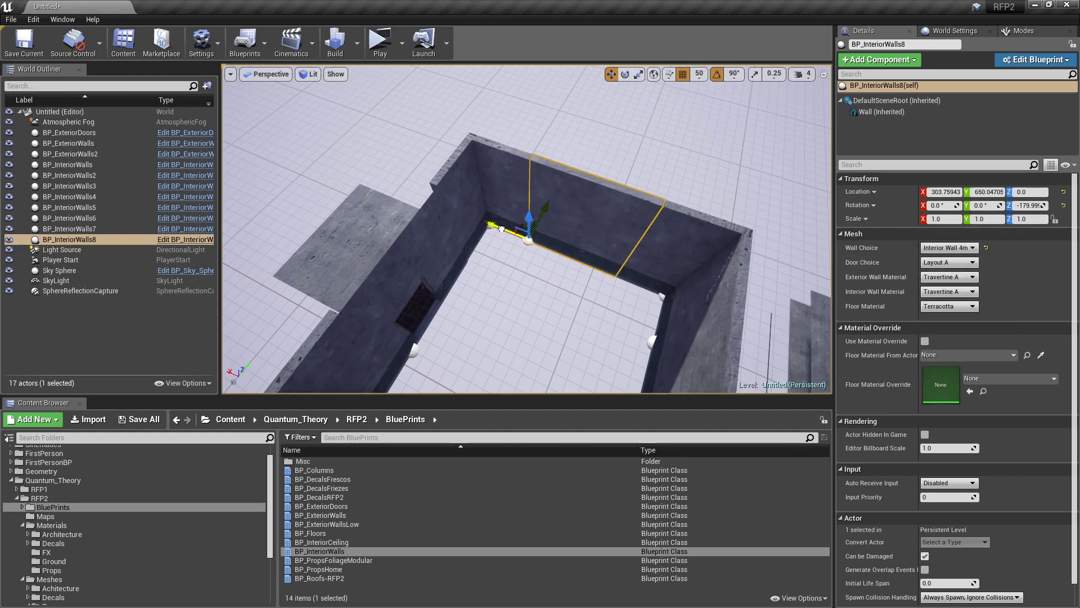
Add a BP_Floors piece inside the enclosed room and place it at -300, 250, 0 in the corner by the door
right_drag(501, 229, 479, 186)
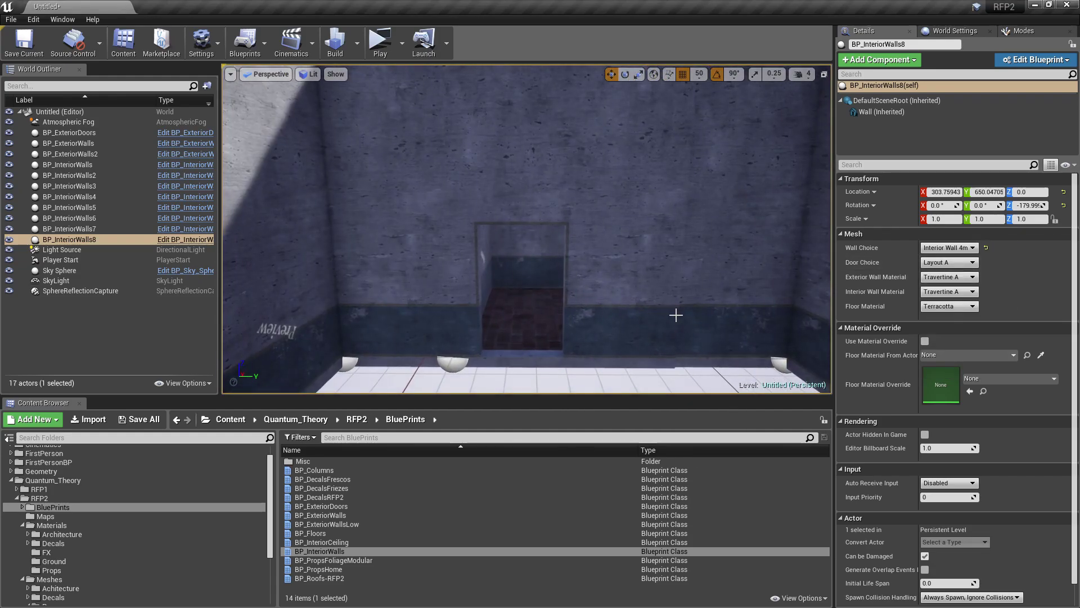
right_drag(677, 315, 433, 312)
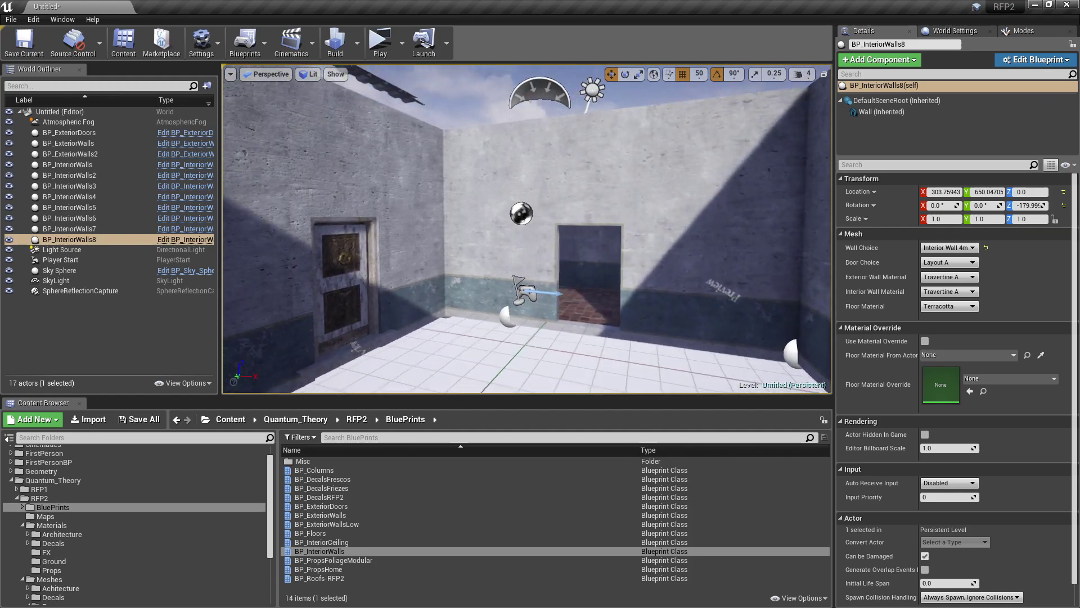
right_drag(782, 282, 615, 306)
click(313, 533)
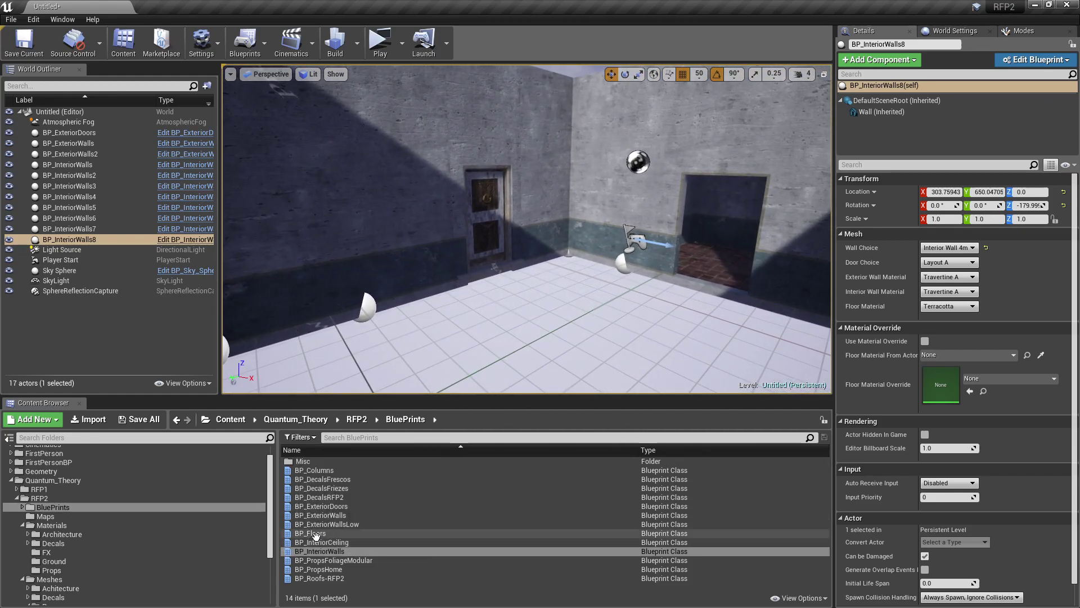
drag(312, 533, 471, 268)
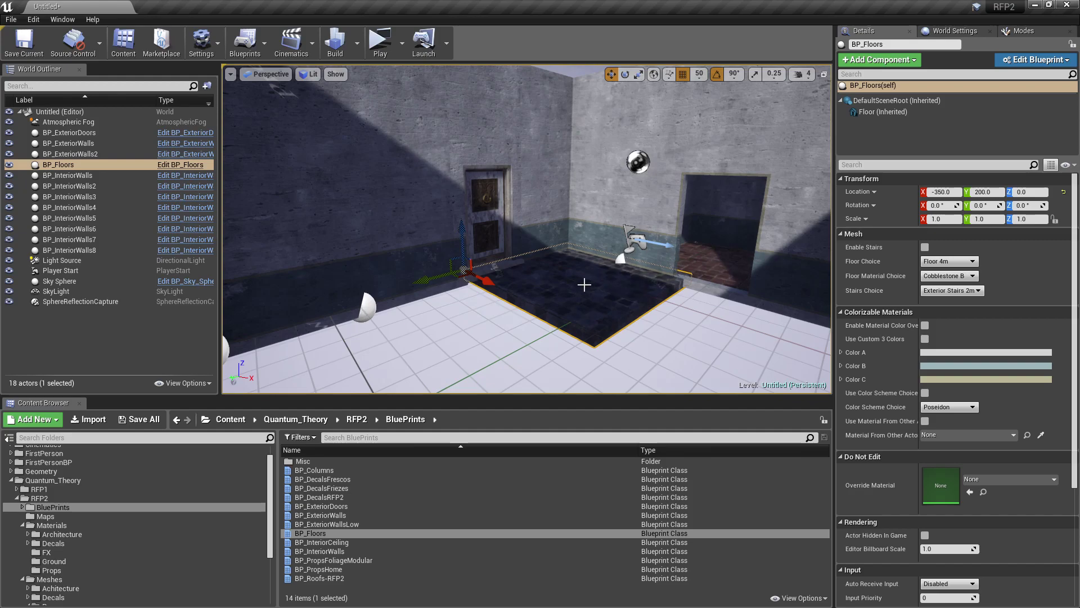
right_drag(584, 285, 514, 187)
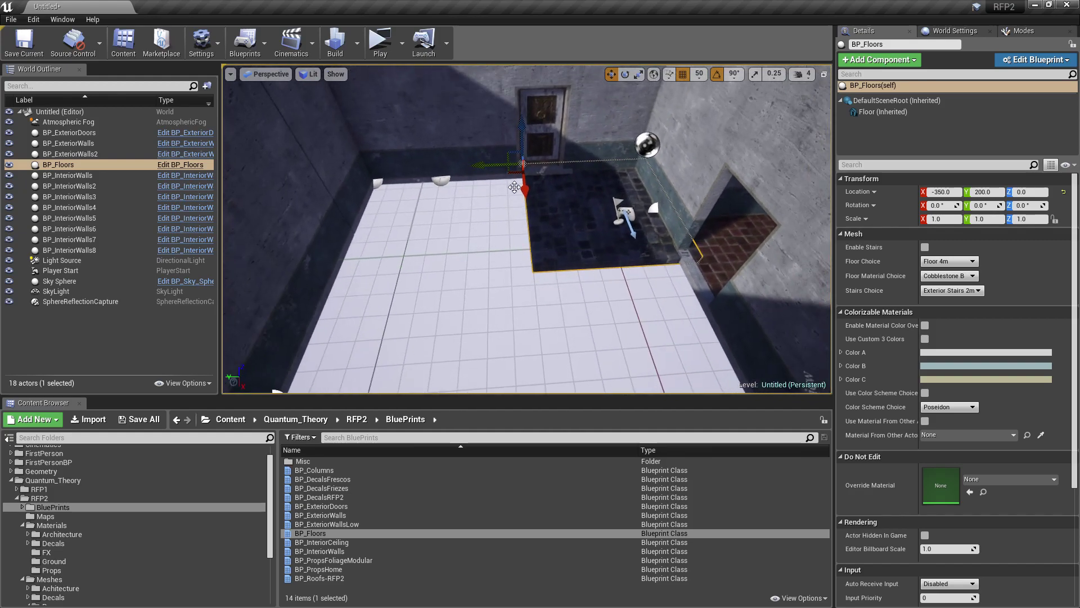
drag(514, 187, 492, 188)
right_drag(492, 187, 619, 197)
Switch the floor piece's Floor Choice to Floor 2m and to Floor 2m (UV Mapped 1 to 1) to demonstrate both sizes
click(951, 262)
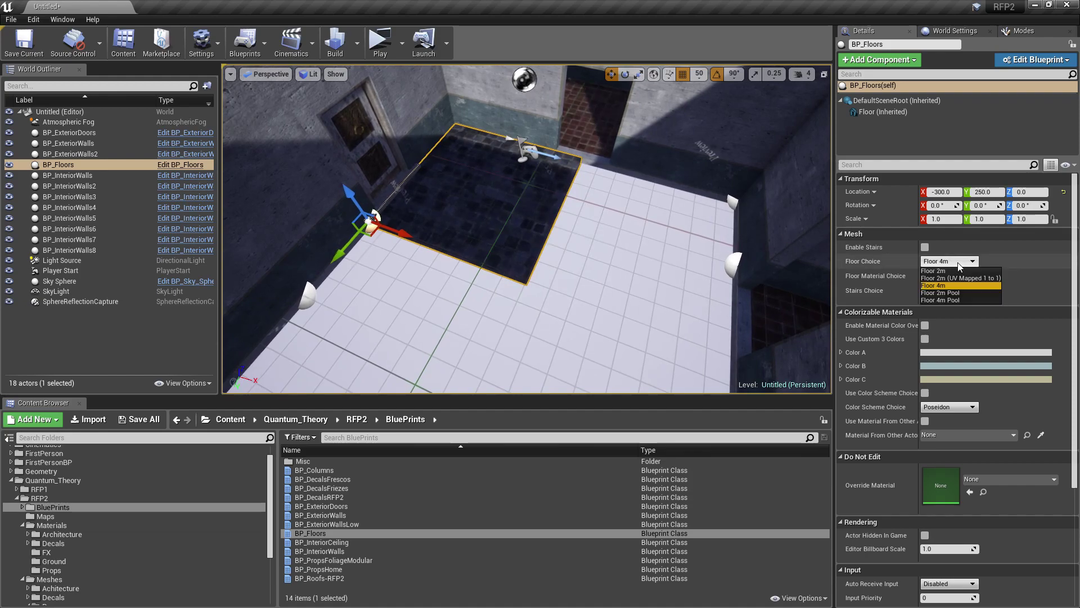
click(954, 271)
click(943, 261)
click(943, 279)
mouse_move(588, 228)
right_down()
mouse_move(534, 230)
mouse_move(588, 228)
right_up()
key(w)
key(g)
key(g)
key(s)
Rotate the Light Source with angle snapping off to about -64°, -42°, -133° to light the room's floor, and turn snapping back on
right_drag(591, 155, 674, 190)
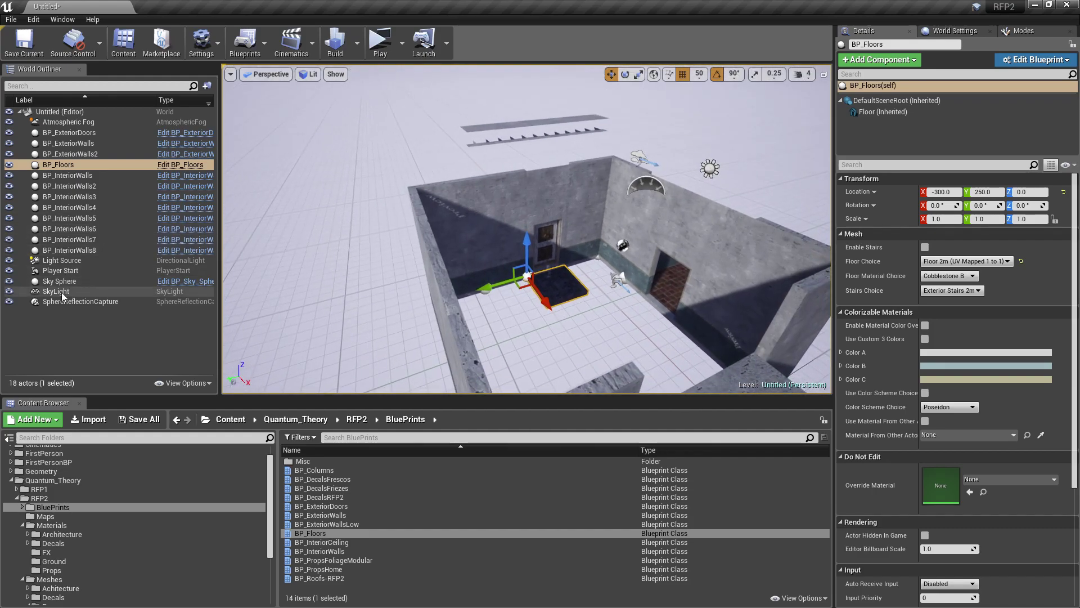
click(99, 262)
key(e)
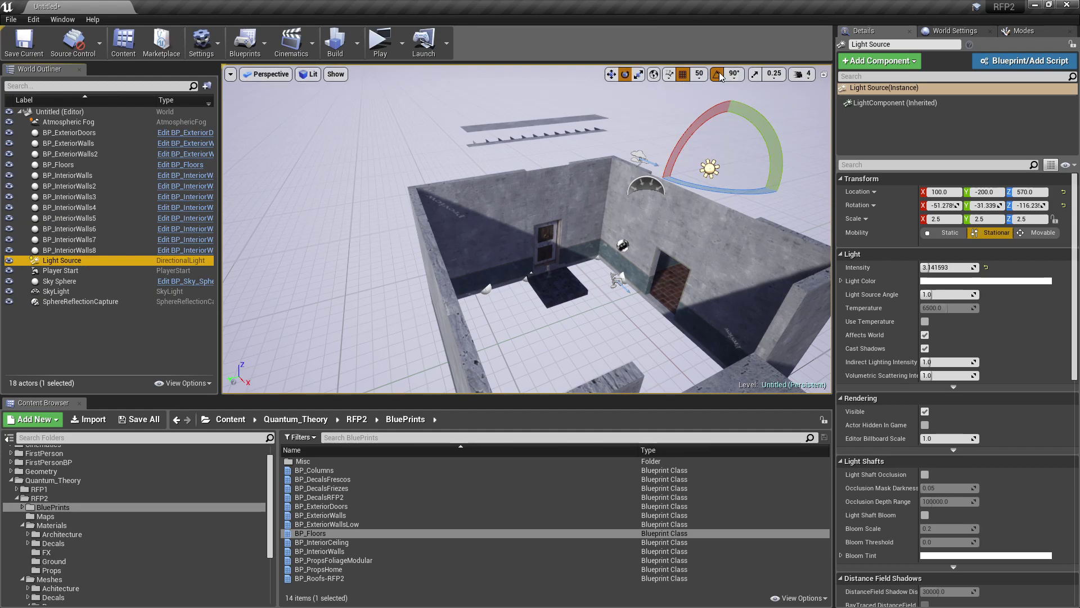
drag(714, 190, 800, 202)
key(ctrl+grave)
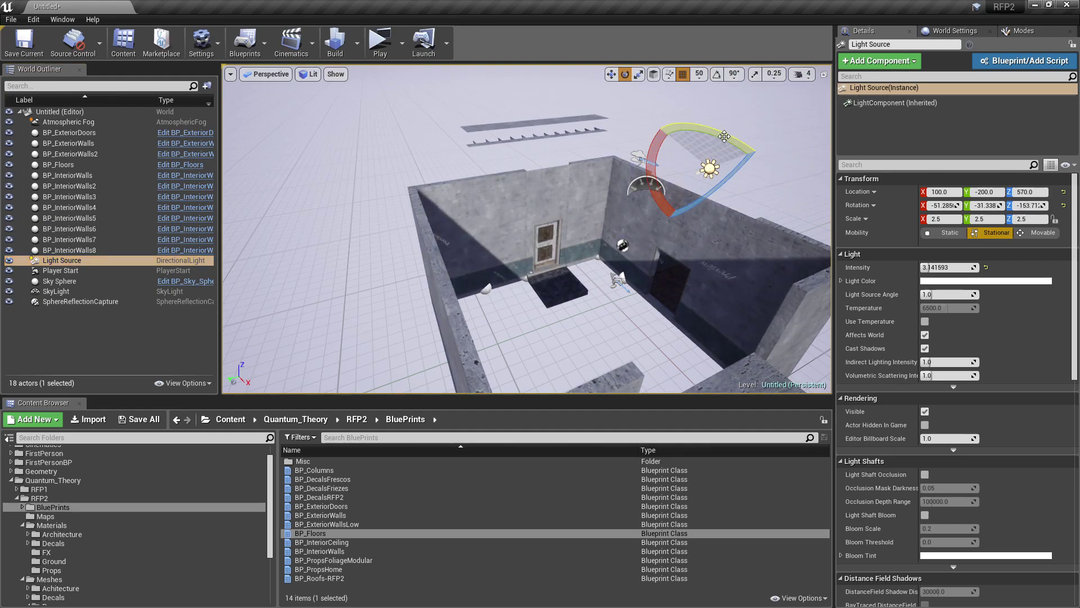
drag(711, 138, 688, 133)
drag(692, 186, 720, 149)
click(654, 74)
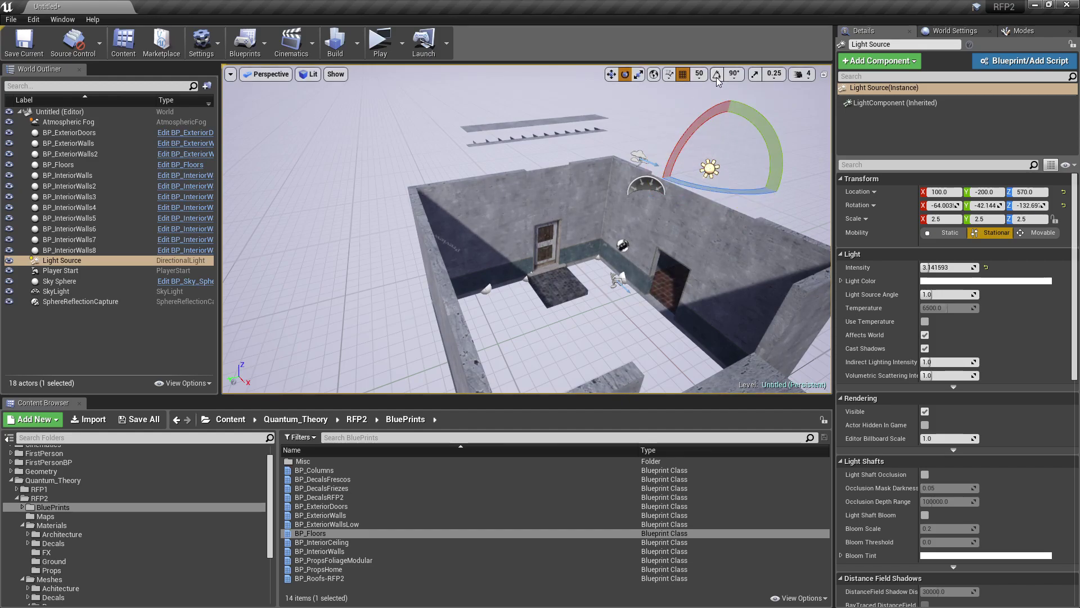
click(717, 74)
Set the floor piece's Floor Choice to Floor 2m to compare its texture scale up close
click(557, 286)
right_drag(557, 287, 574, 151)
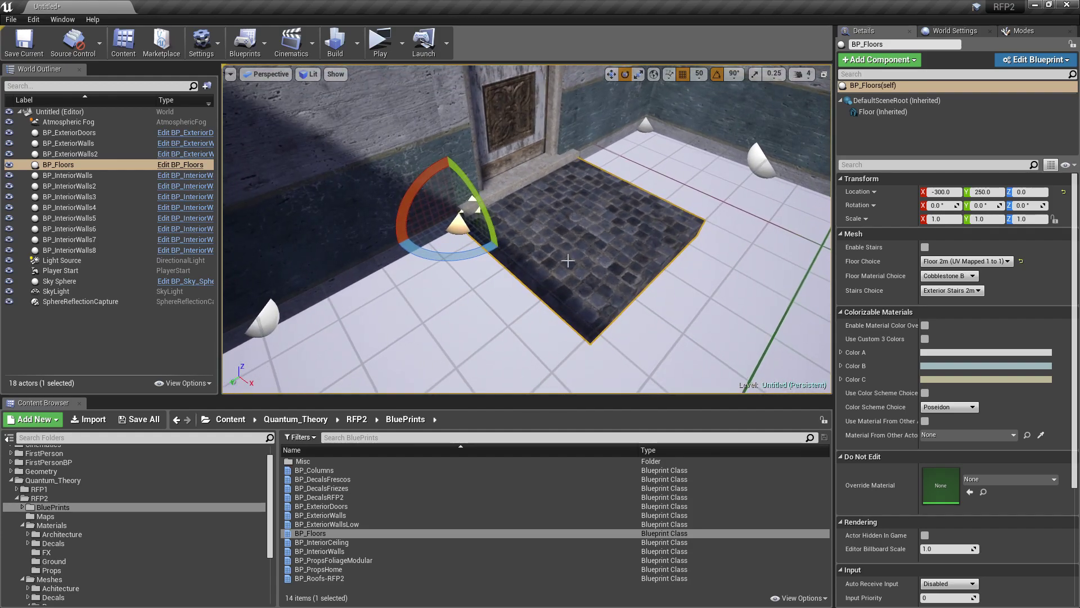
click(966, 261)
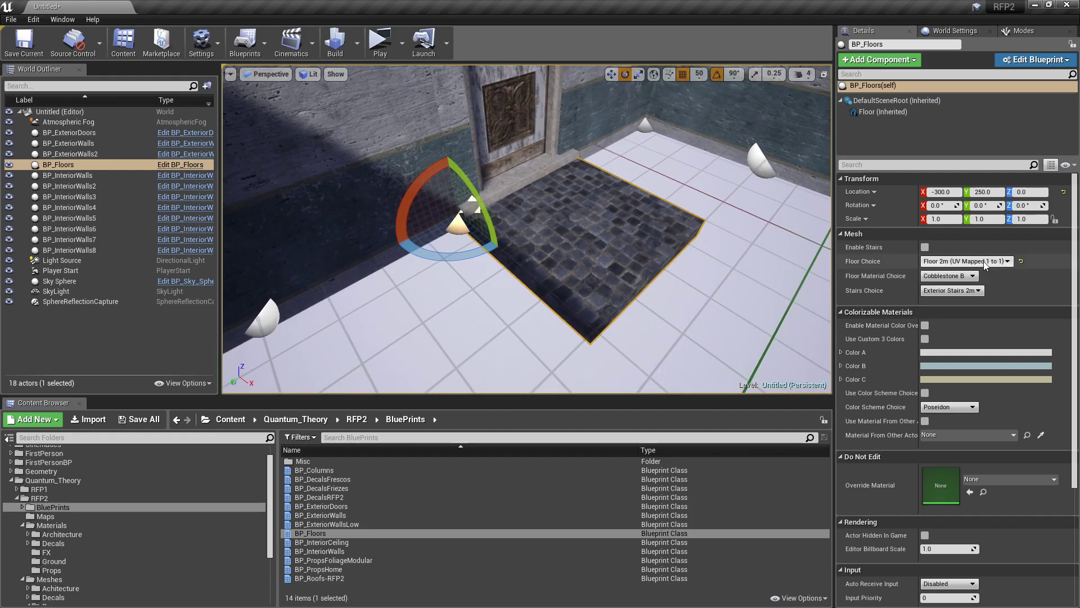
click(951, 273)
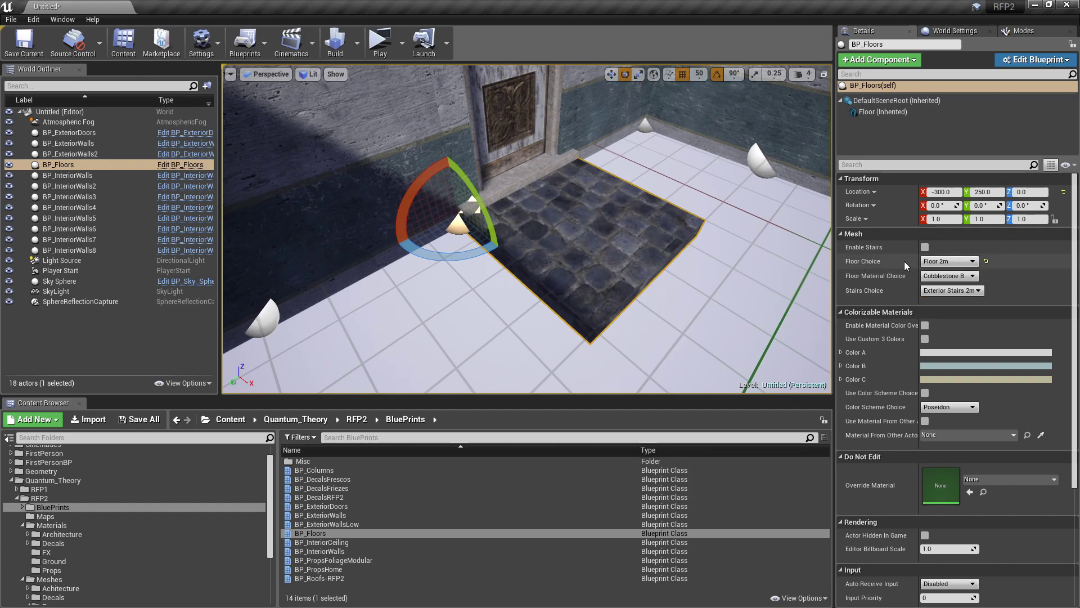
Show the pool variants by setting the floor piece's Floor Choice to Floor 2m Pool and to Floor 4m Pool
click(937, 263)
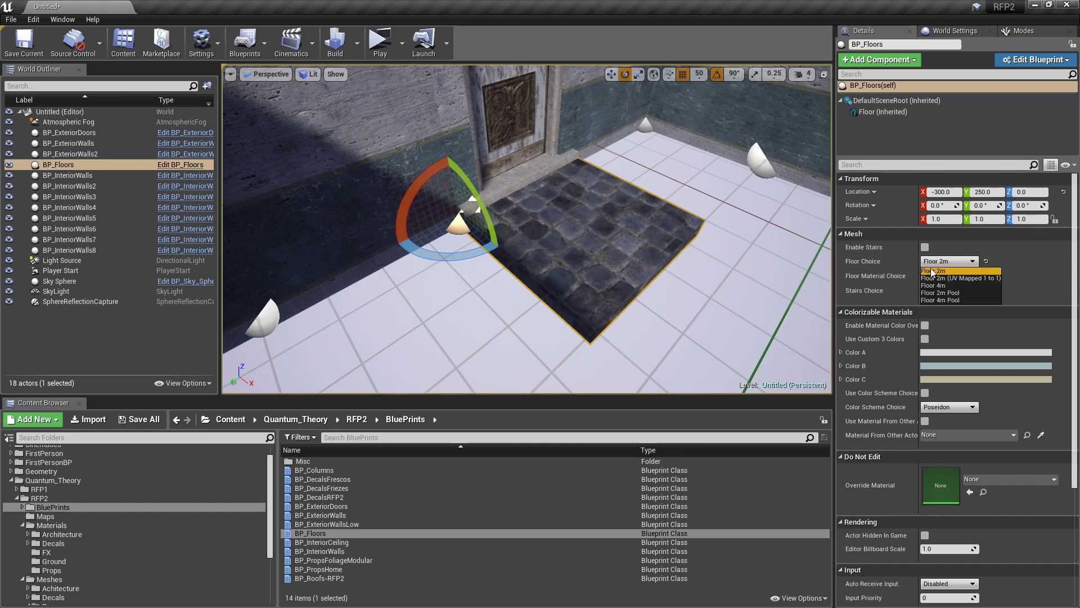
click(954, 293)
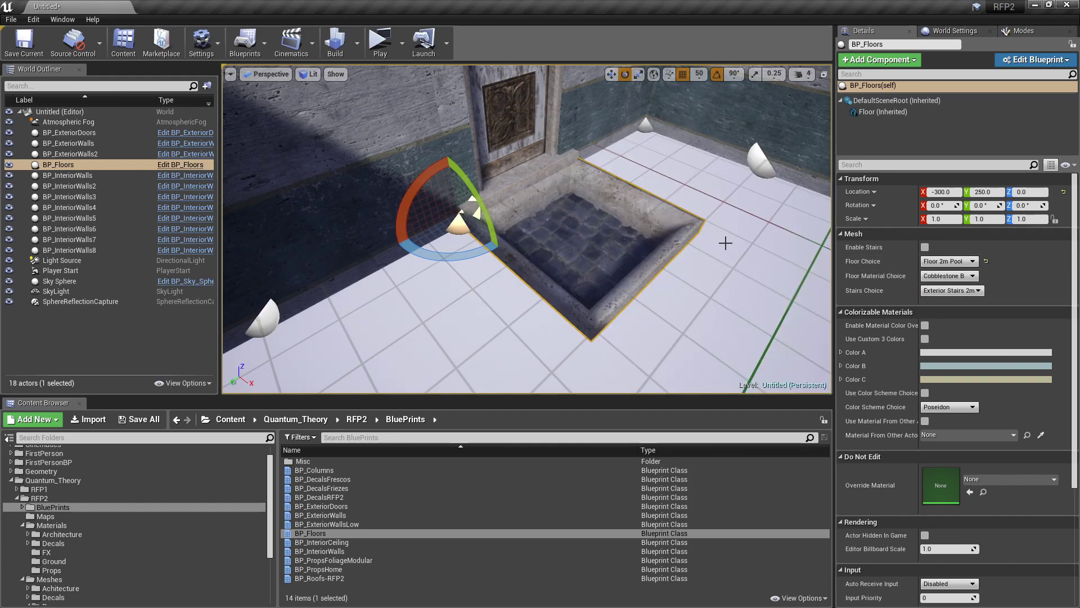
mouse_move(725, 243)
right_down()
mouse_move(765, 236)
mouse_move(687, 208)
mouse_move(697, 221)
right_up()
right_drag(652, 261, 625, 245)
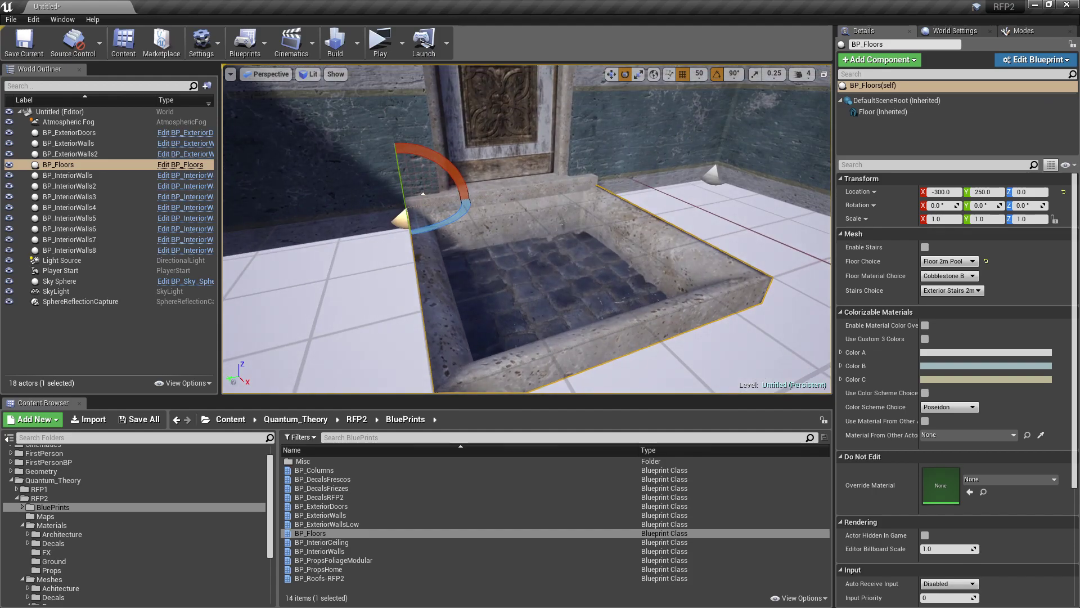
click(950, 261)
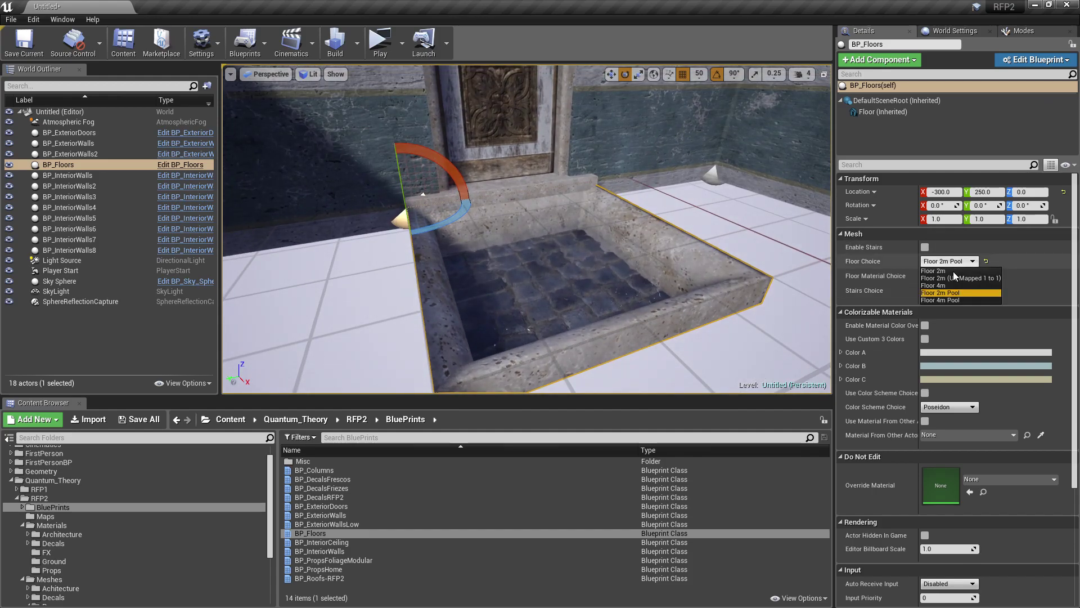
click(951, 304)
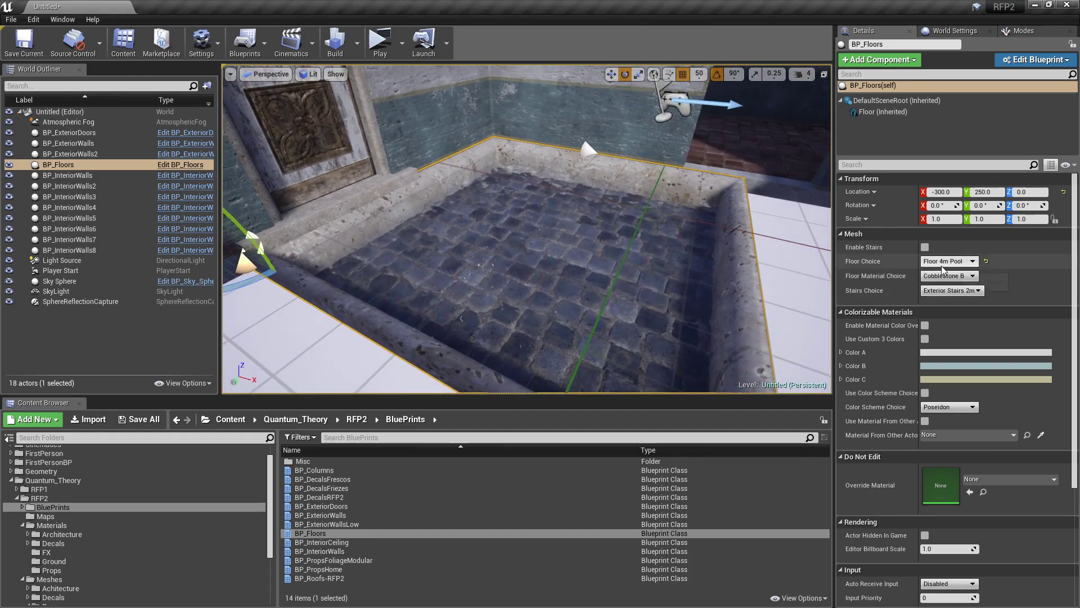
Set the floor piece's Floor Choice to Floor 4m and duplicate it alongside the door wall to -300, 650, 0
click(949, 261)
click(939, 285)
right_drag(619, 194, 579, 188)
key(w)
alt+drag(492, 193, 381, 191)
Select both floor pieces and duplicate them to X 100 to cover the rest of the room
right_drag(481, 215, 523, 225)
ctrl+click(481, 216)
alt+drag(451, 208, 568, 231)
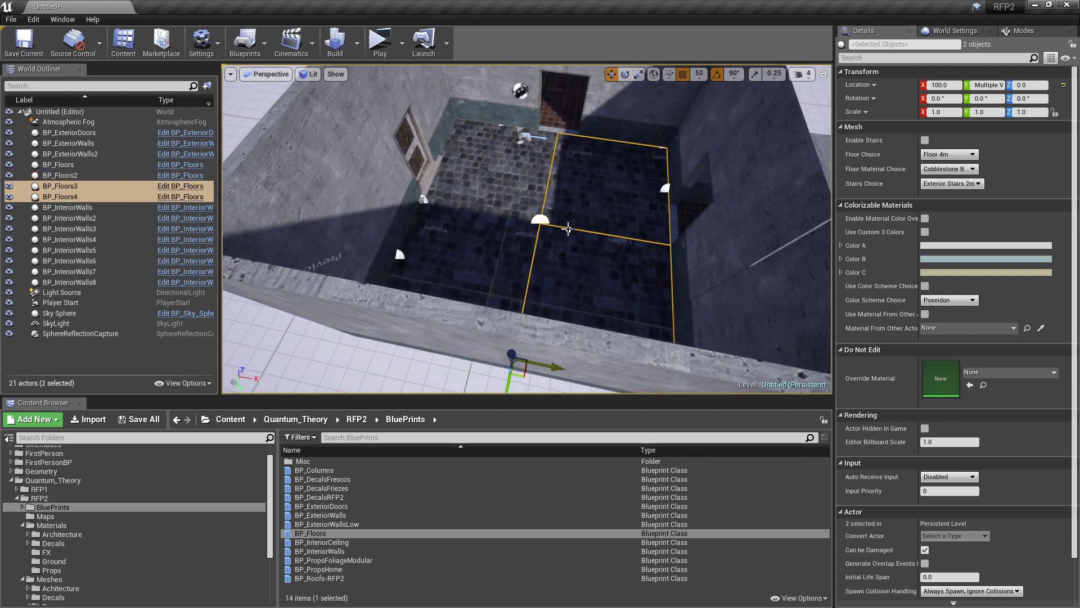
Select all four floor pieces and set their Floor Material Choice to Mud
right_drag(569, 231, 609, 253)
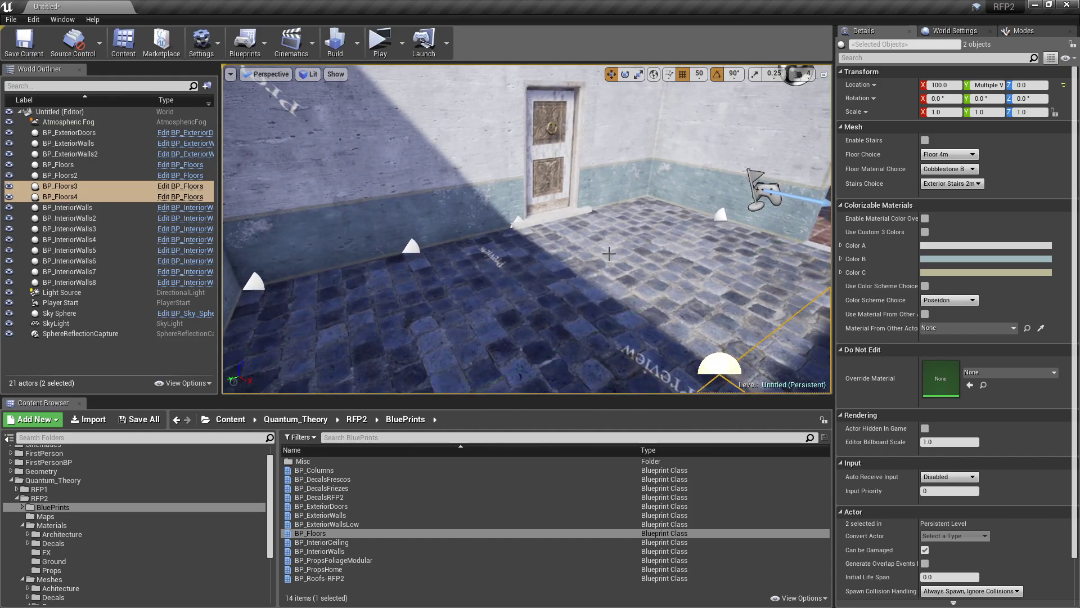
ctrl+click(505, 297)
right_drag(448, 243, 448, 243)
ctrl+click(422, 224)
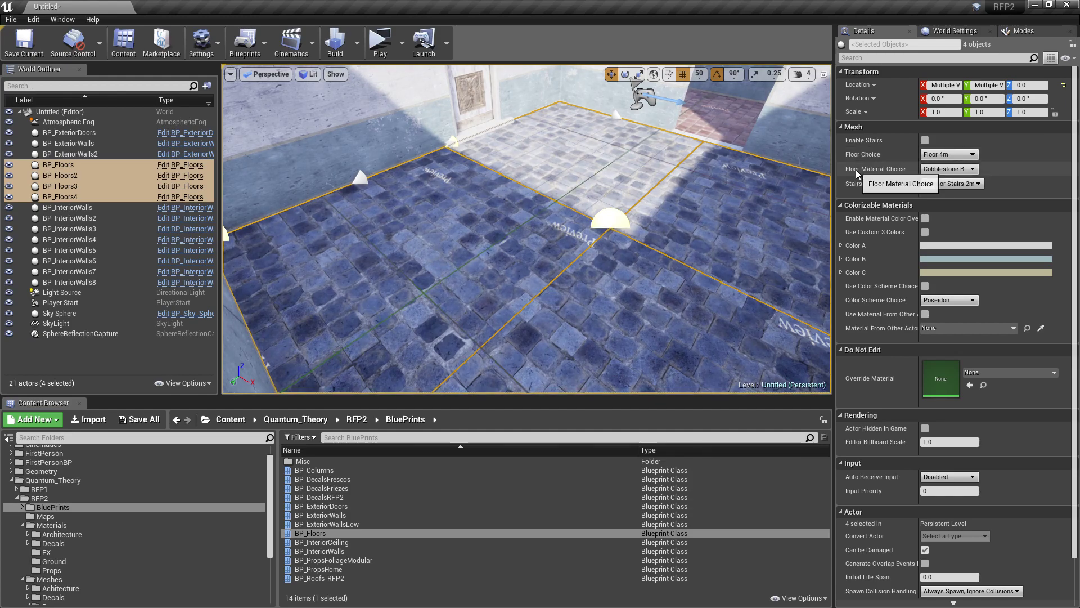
click(950, 169)
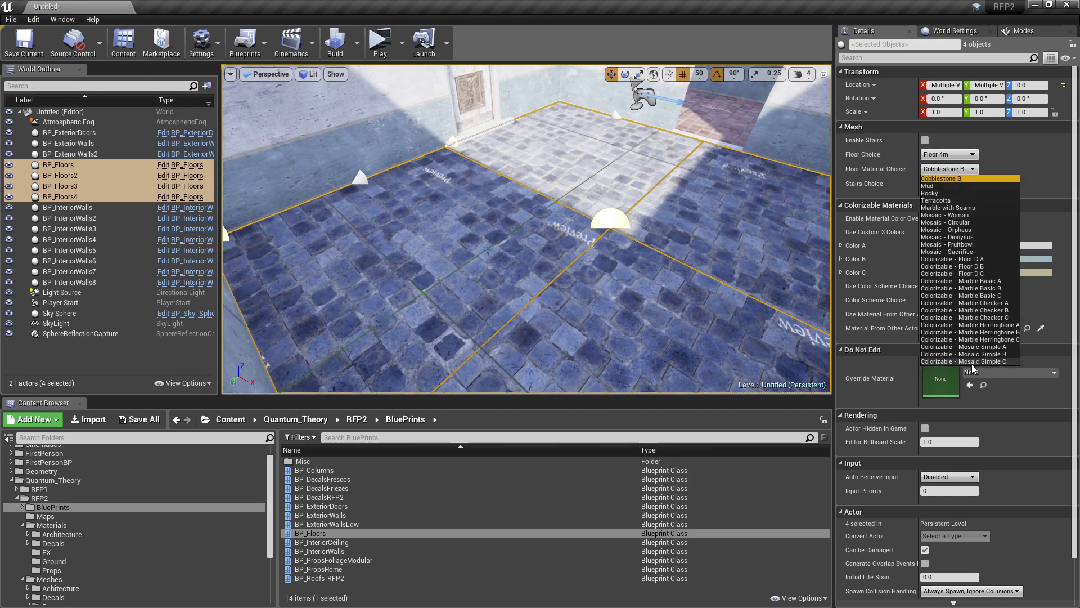
click(933, 187)
right_drag(527, 229, 585, 228)
key(g)
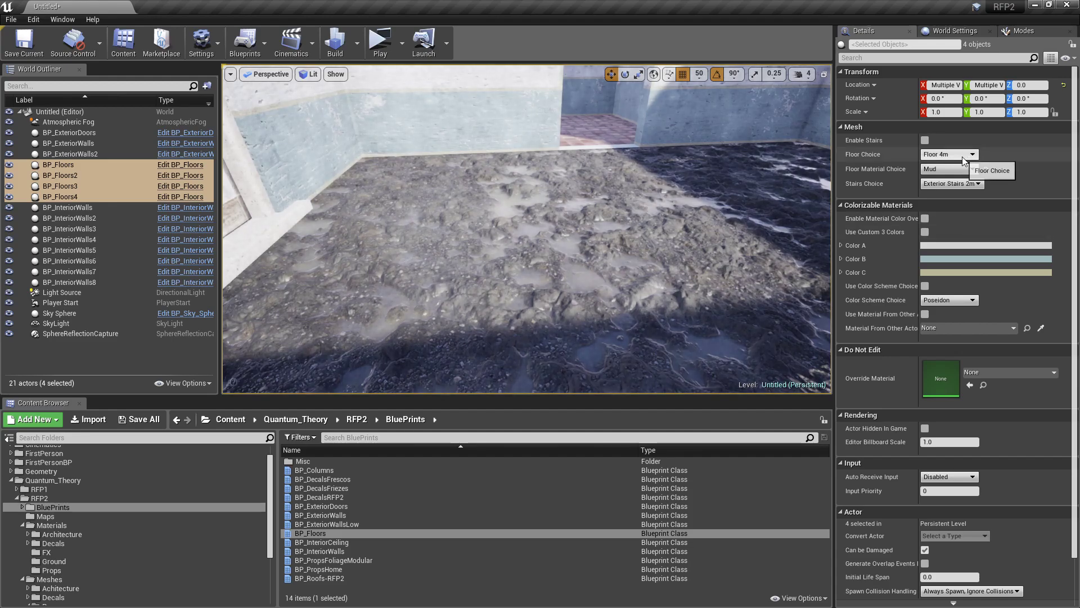
Continue through the floor materials and set all four floor pieces to Marble with Seams
click(952, 177)
click(947, 169)
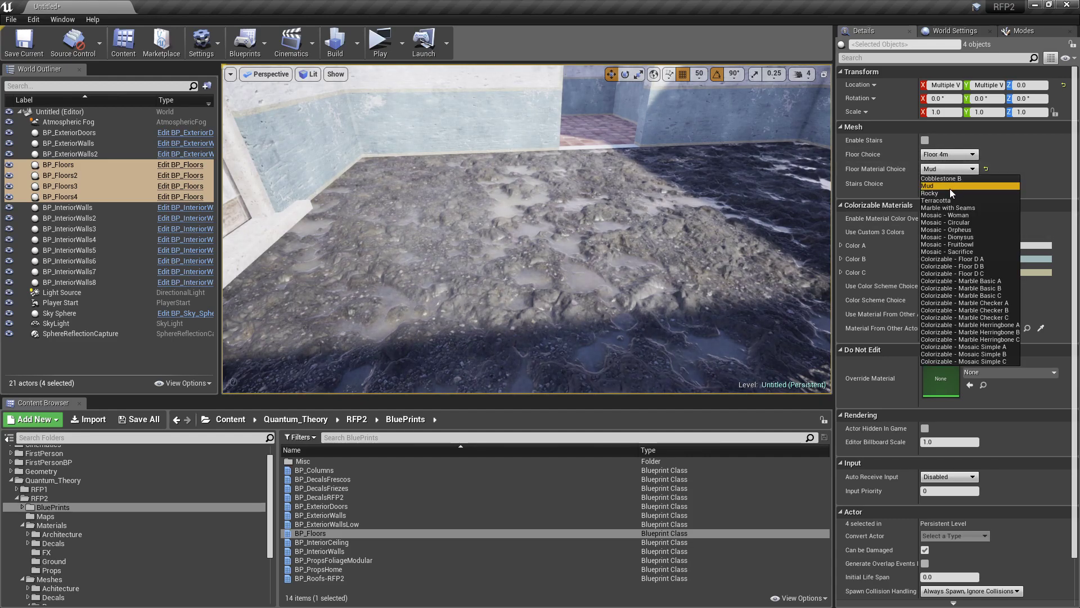
click(950, 188)
right_drag(630, 236, 596, 236)
click(940, 171)
click(960, 208)
right_drag(418, 263, 442, 270)
Set the Floor Material Choice of all four floor pieces to Mosaic - Woman
click(946, 168)
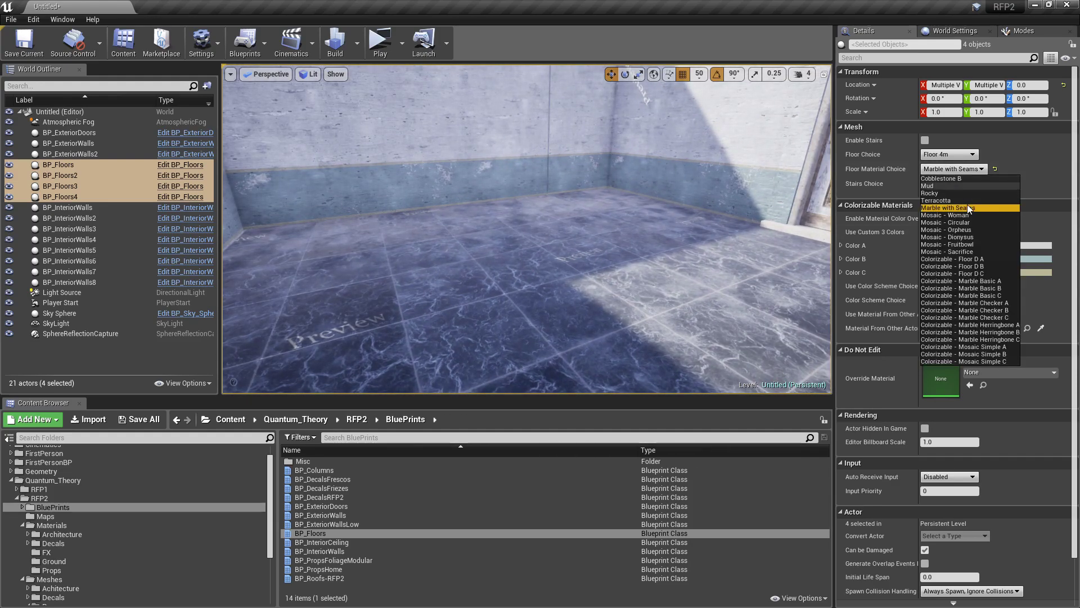
click(944, 216)
right_drag(725, 225, 726, 225)
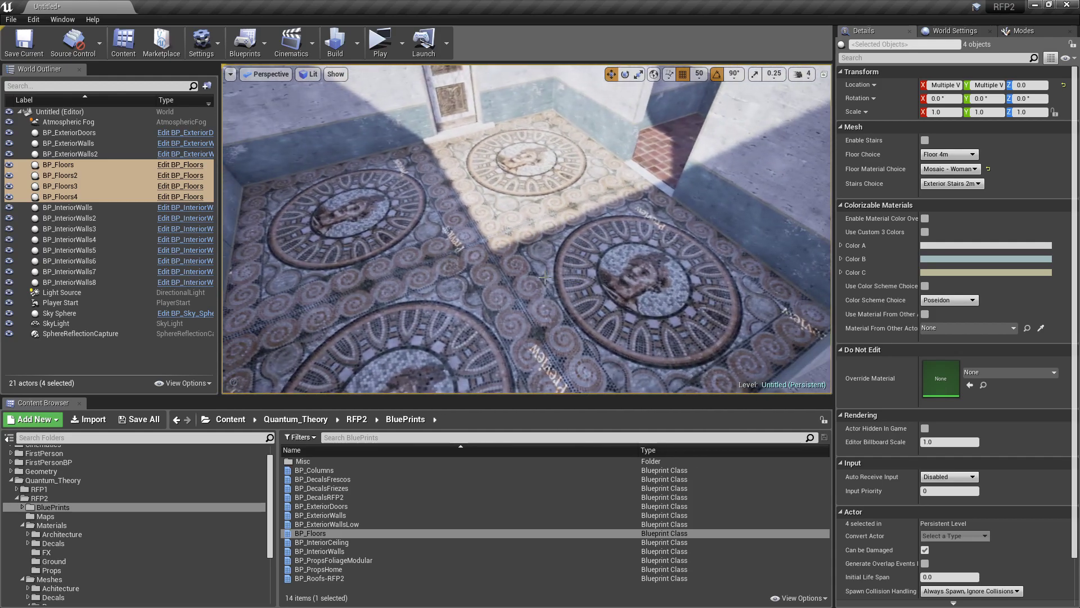
Set only the floor piece in the corner by the door to the Mosaic - Circular material
click(506, 196)
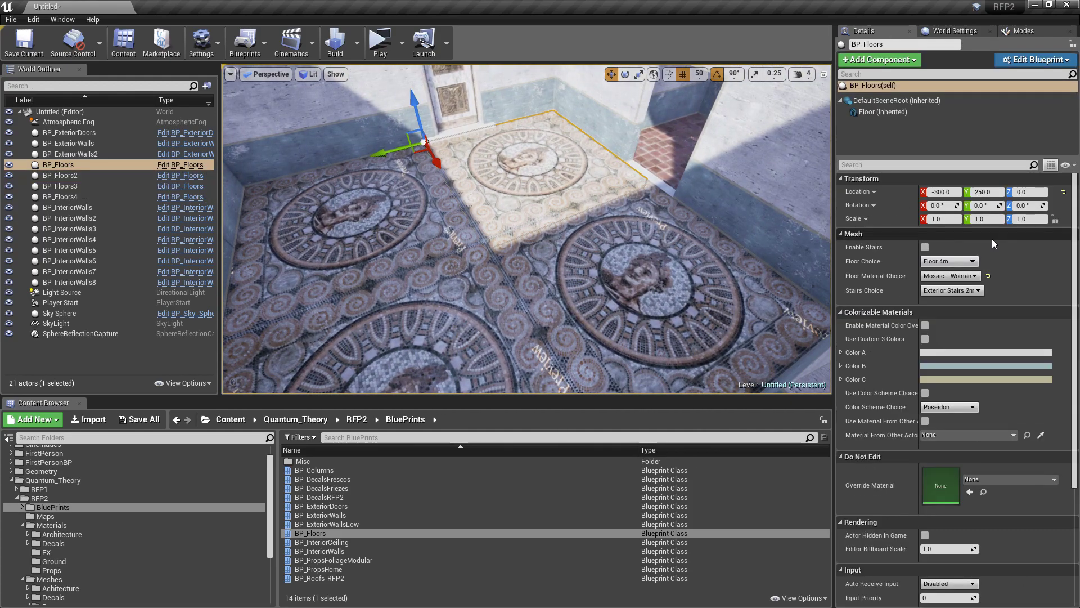
click(951, 275)
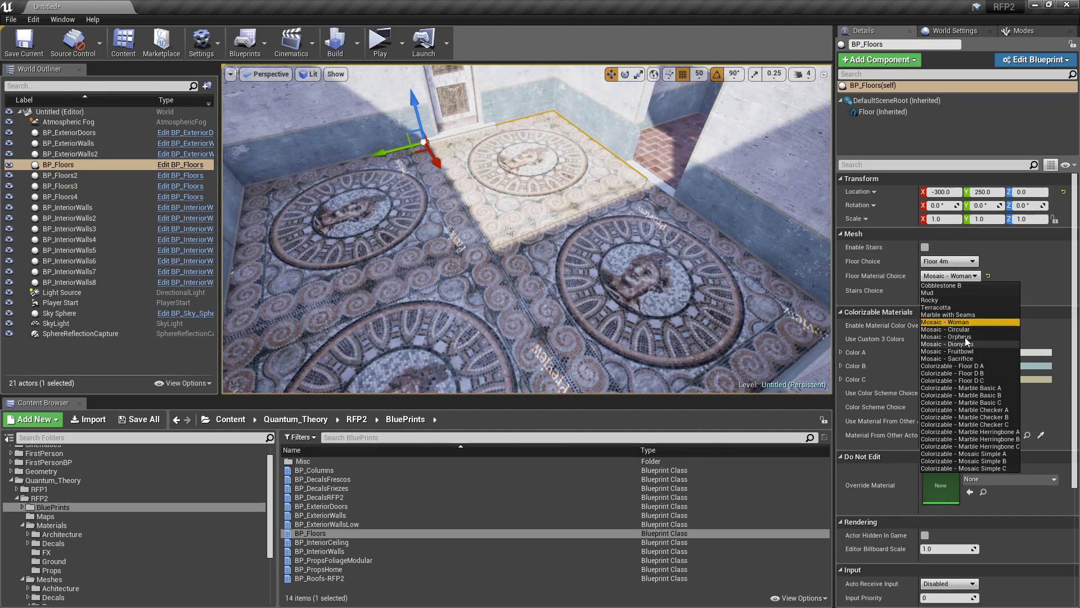
click(958, 329)
right_drag(546, 203, 545, 202)
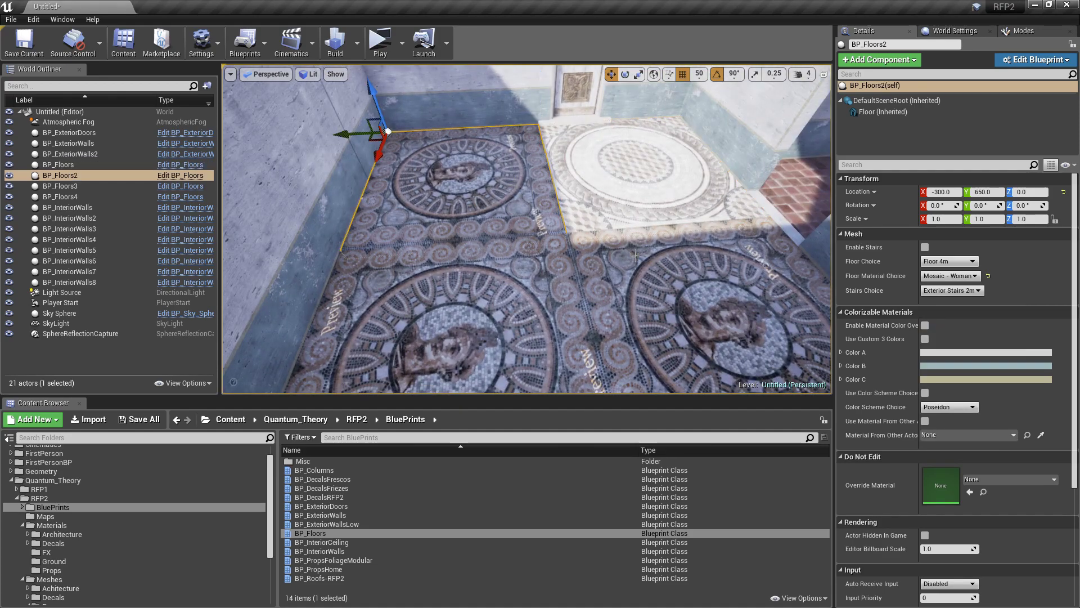
Set the Floor Material Choice of the floor piece BP_Floors2 to Mosaic - Dionysus
click(450, 185)
click(951, 276)
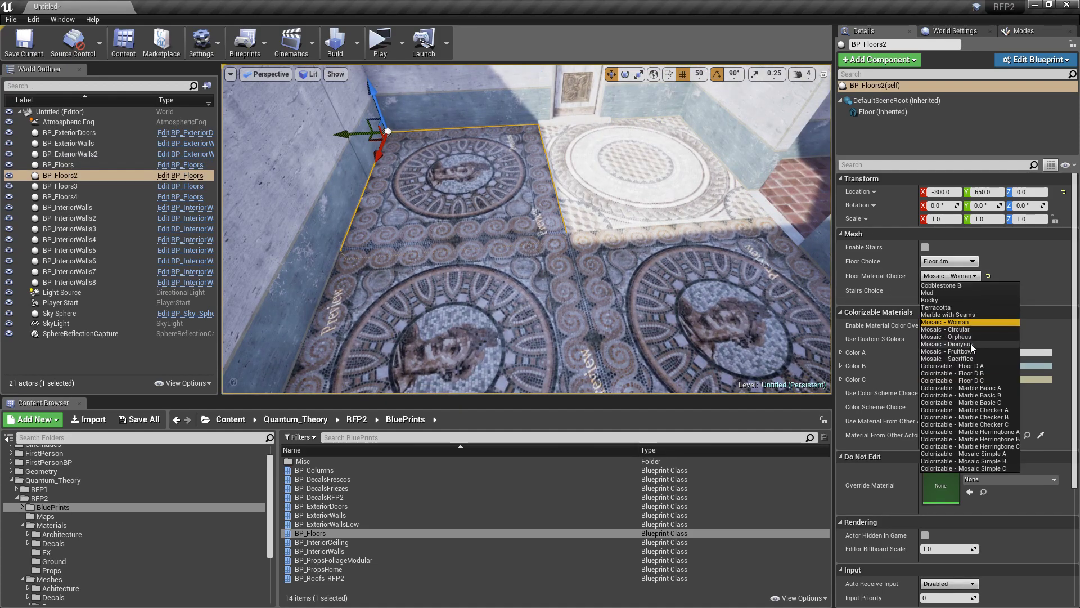
click(970, 344)
click(540, 268)
right_drag(606, 257, 552, 187)
Set the Floor Material Choice of the floor piece BP_Floors3 to Colorizable - Floor D A
click(697, 237)
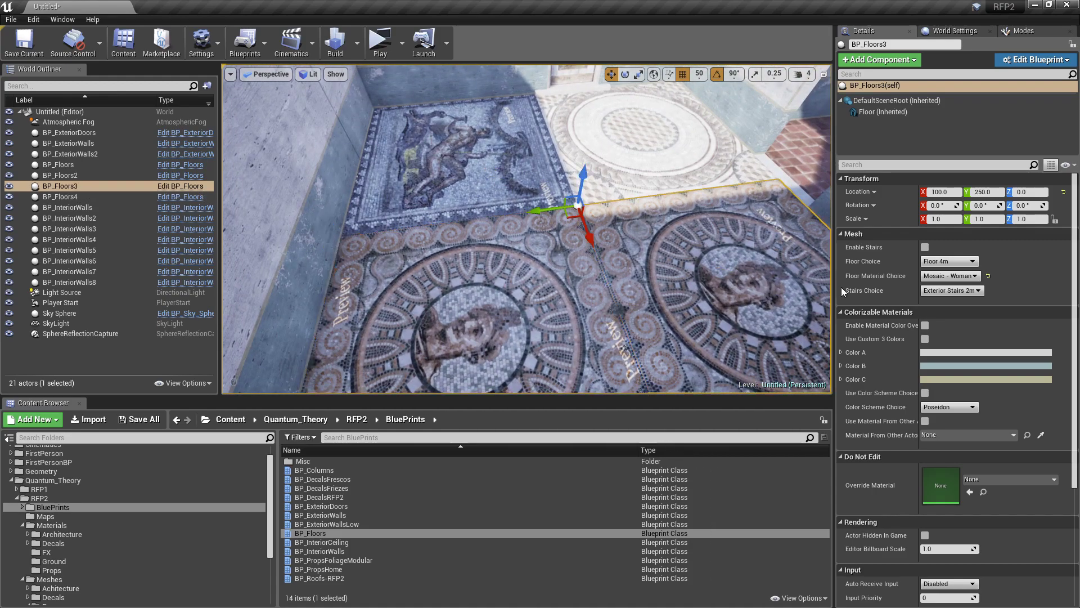
click(950, 275)
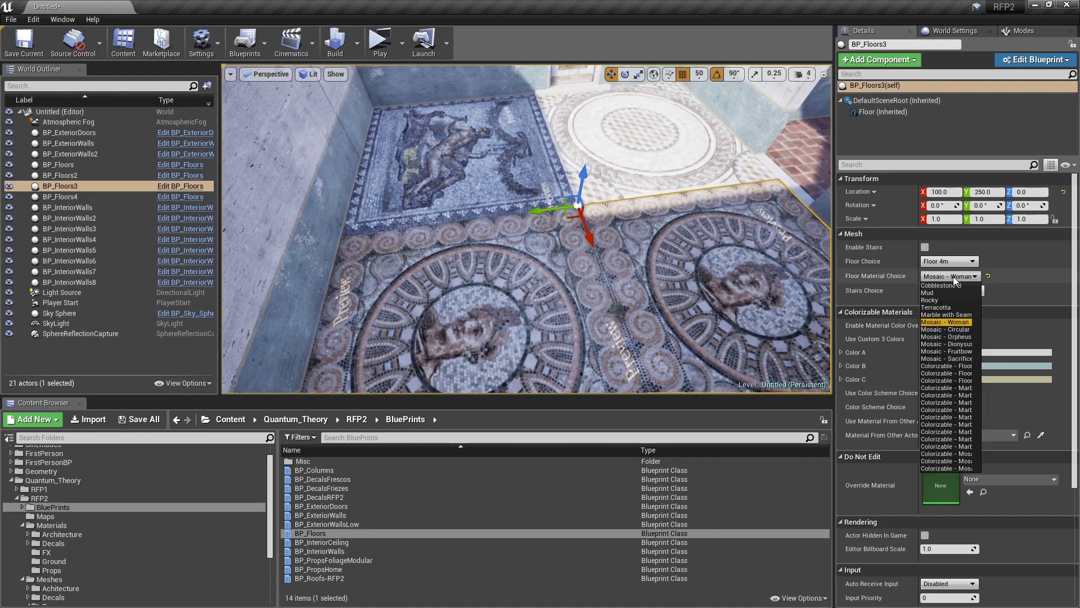
click(962, 367)
right_drag(504, 247, 534, 270)
Select the other three floor pieces and set their Floor Material Choice to Colorizable - Floor D A
click(505, 248)
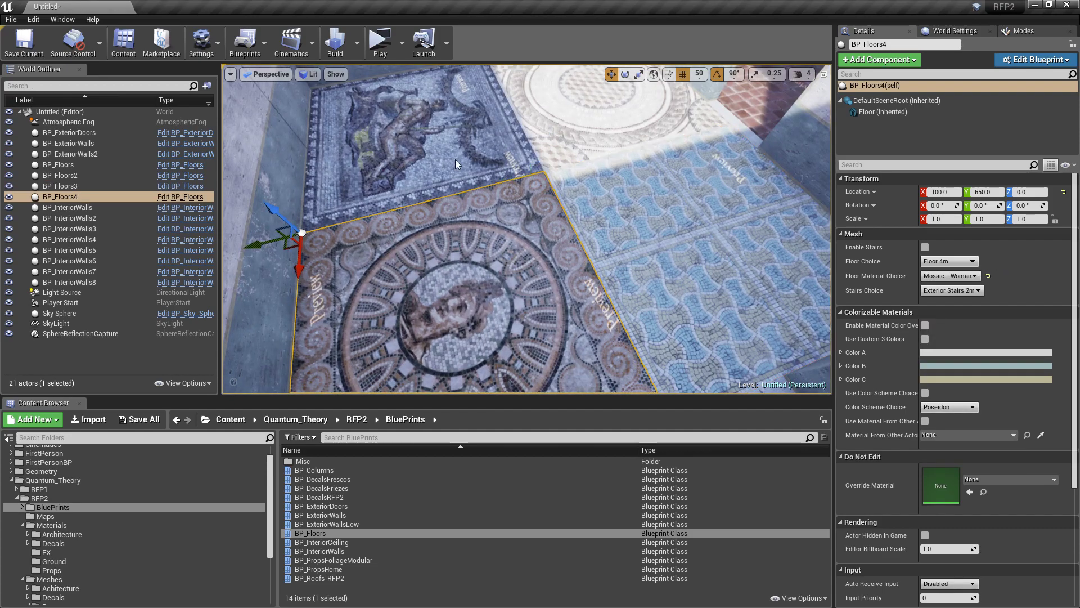
ctrl+click(457, 164)
ctrl+click(588, 138)
click(950, 169)
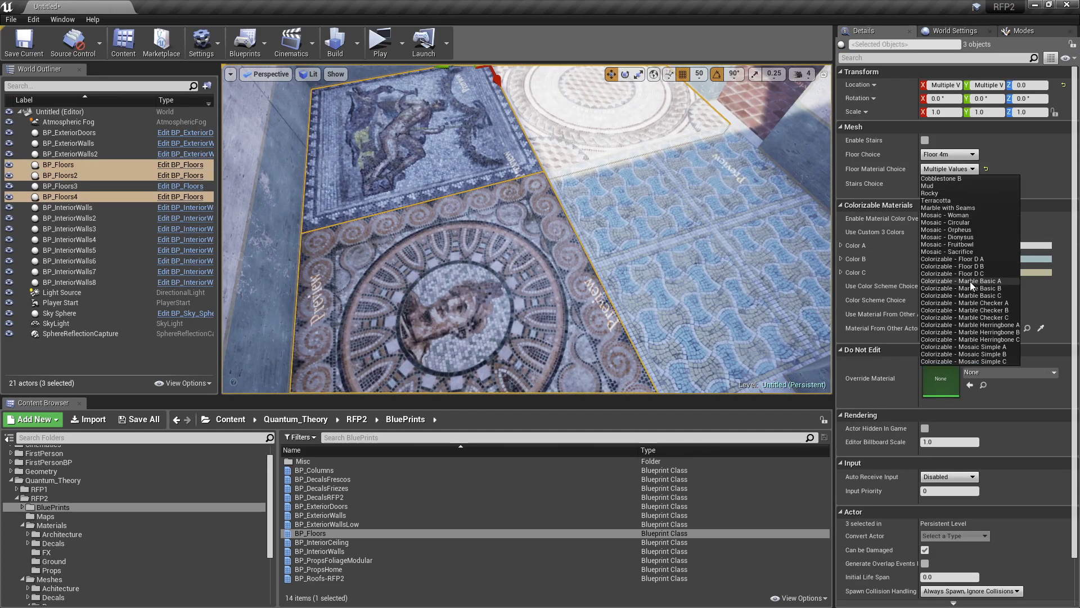
click(985, 259)
right_drag(527, 228, 543, 280)
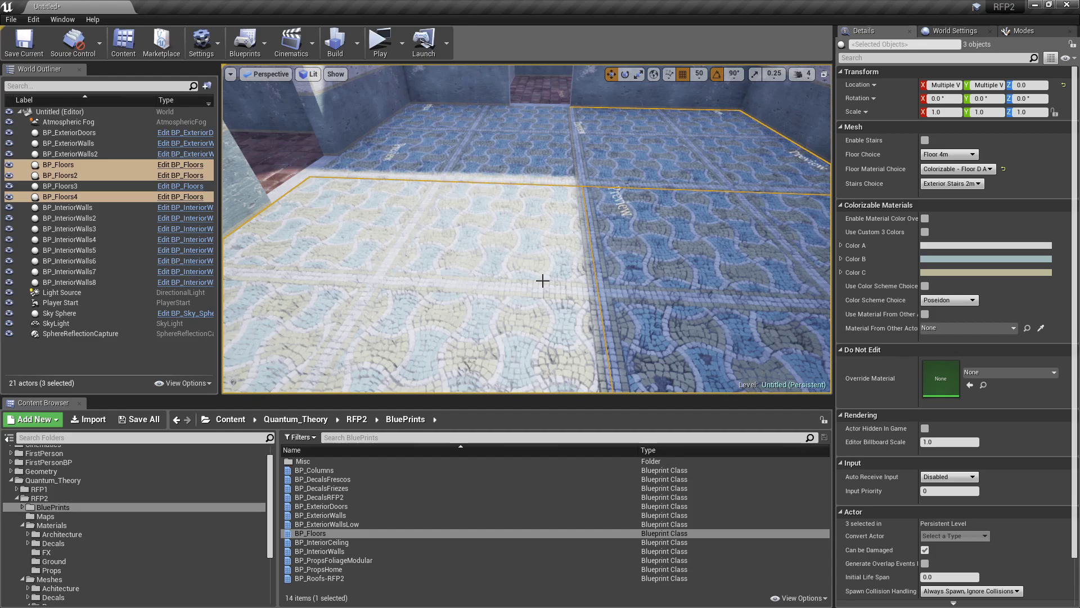
right_drag(543, 280, 654, 211)
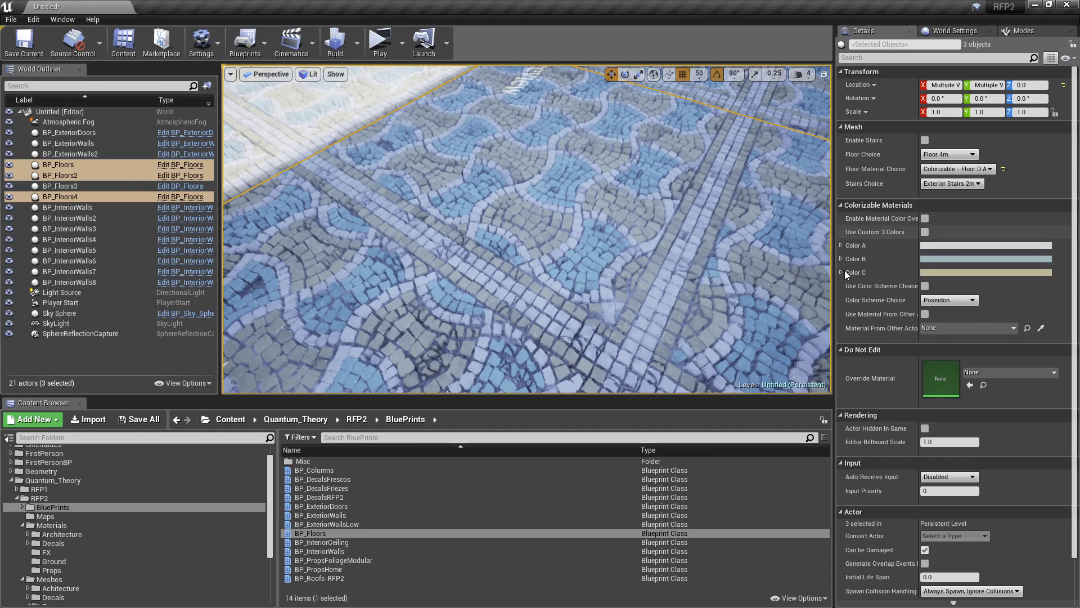
Enable the material color override and color scheme option on BP_Floors4 only and choose the Peanut scheme
key(f)
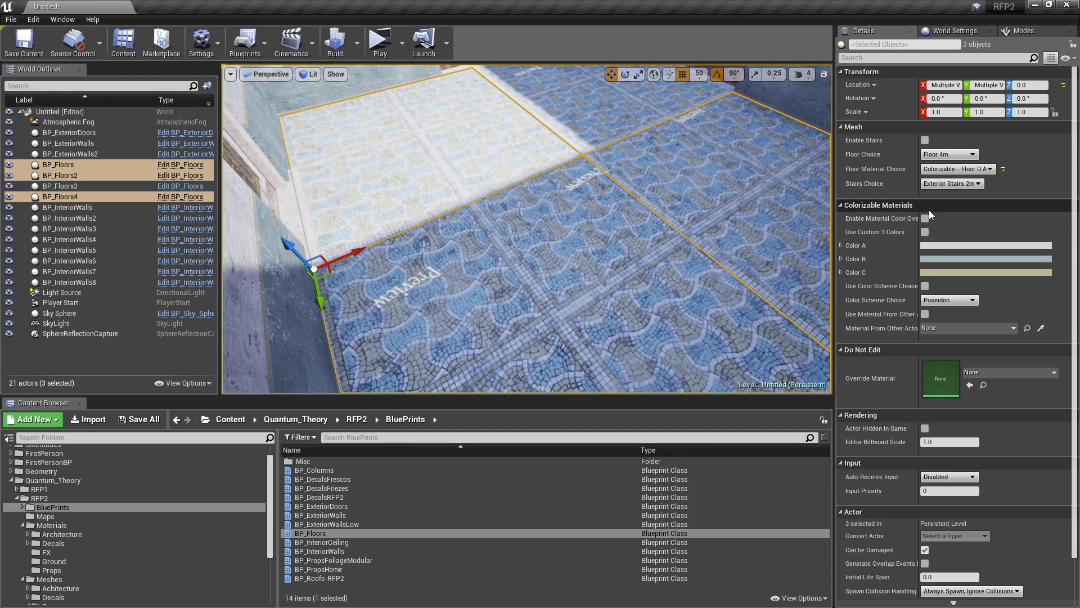
right_drag(675, 236, 748, 208)
right_drag(507, 215, 526, 191)
click(530, 211)
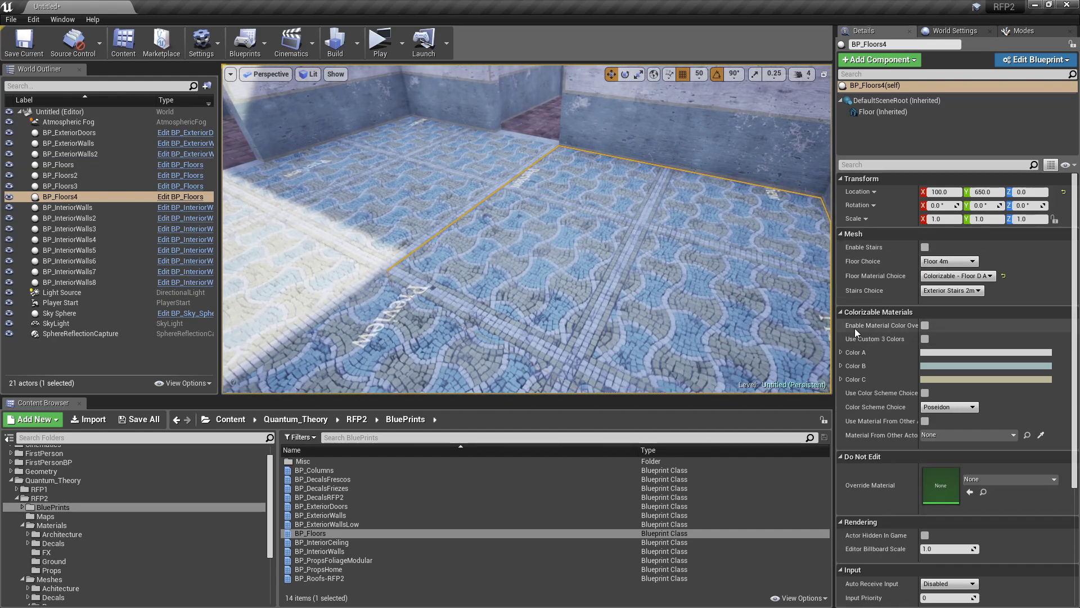
click(924, 325)
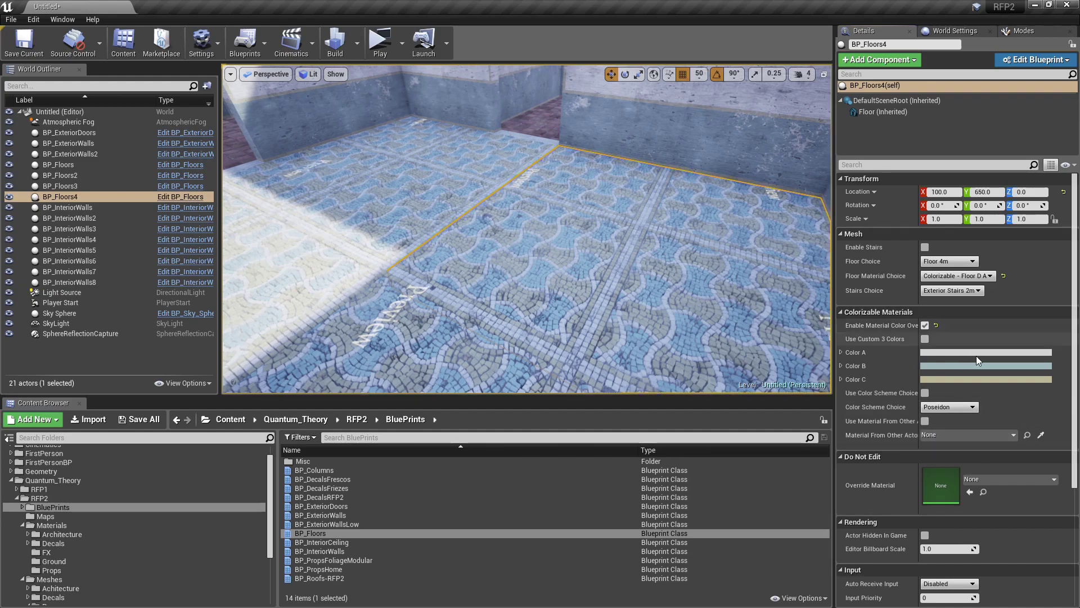
click(925, 394)
click(951, 407)
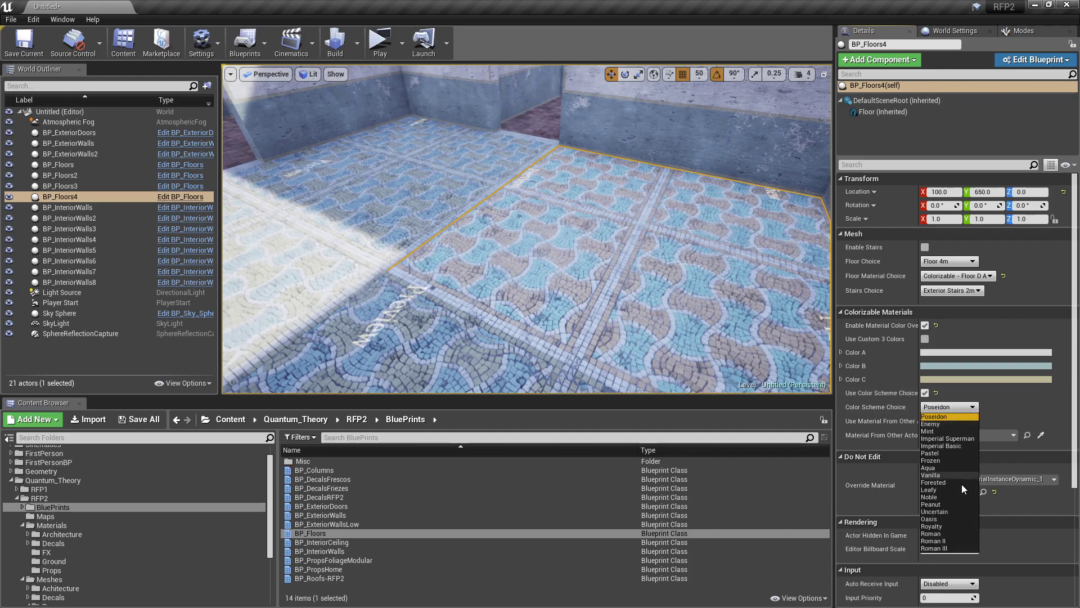
click(946, 506)
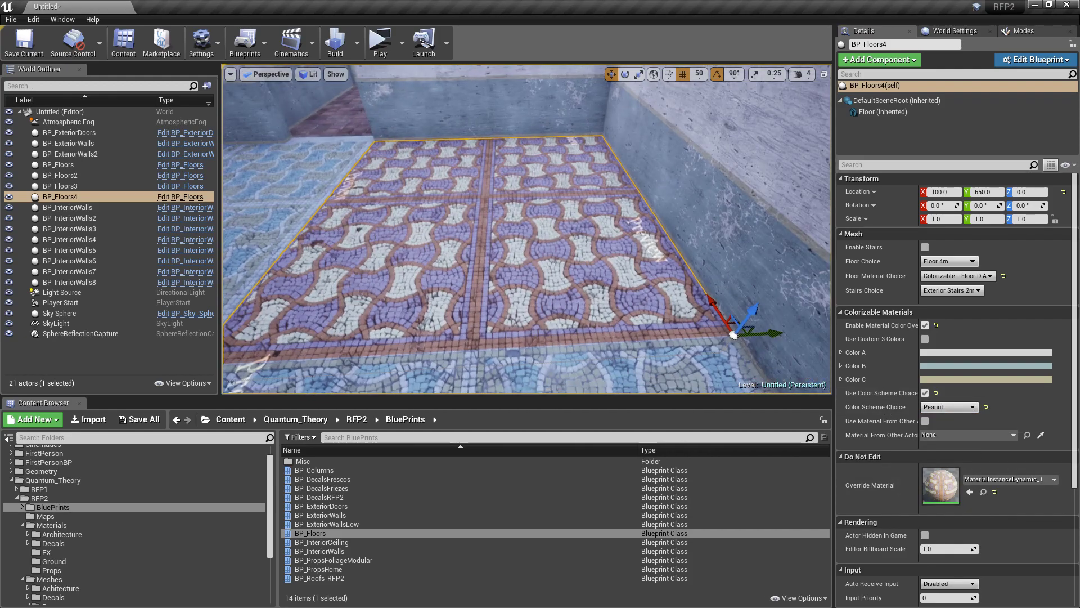
right_drag(527, 228, 596, 220)
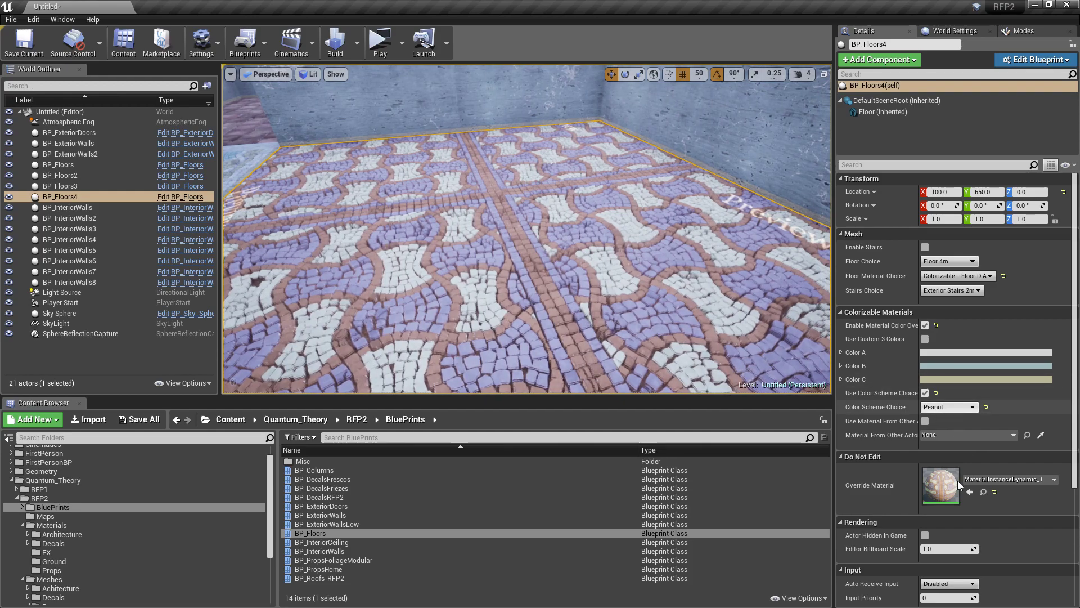
Try the Roman and Oasis color schemes on BP_Floors4
click(950, 407)
click(944, 532)
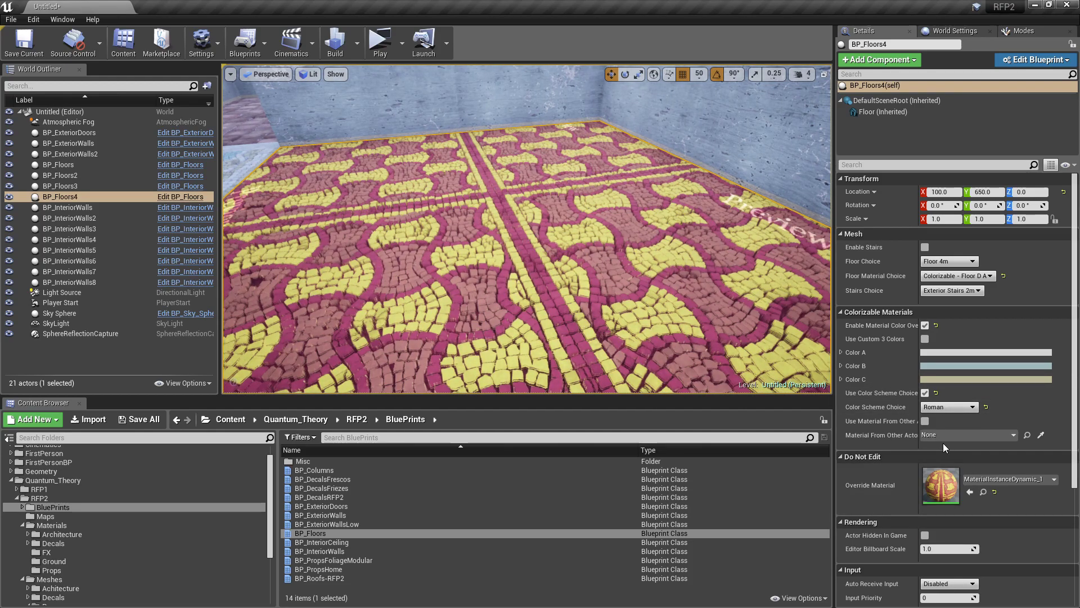
click(948, 406)
click(939, 518)
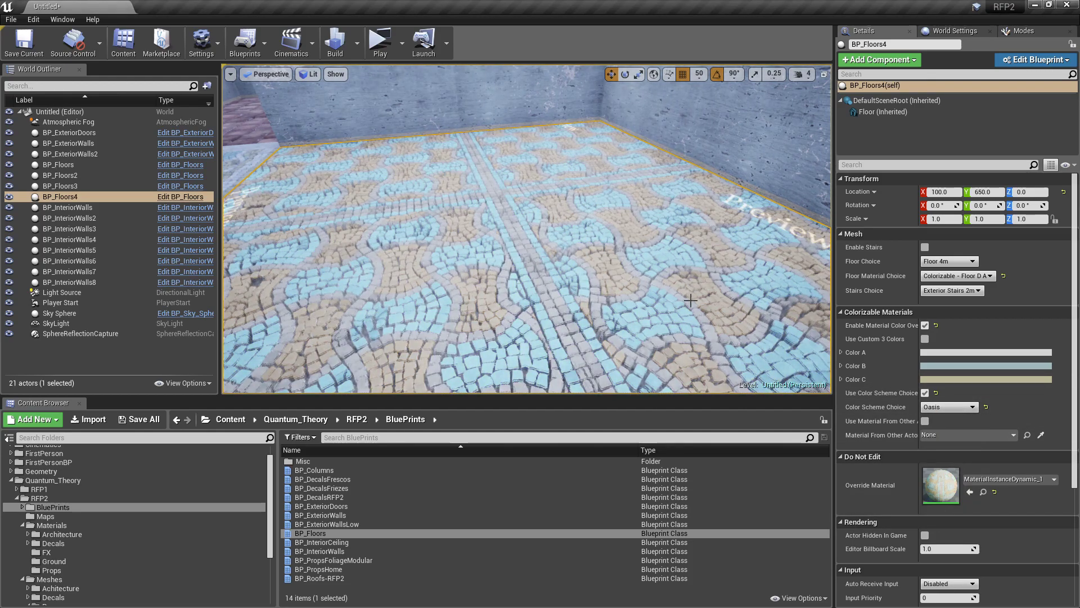
key(s)
mouse_move(527, 229)
right_down()
mouse_move(489, 225)
mouse_move(520, 241)
right_up()
Try the Enemy, Mint and Imperial Superman color schemes on BP_Floors4
click(965, 410)
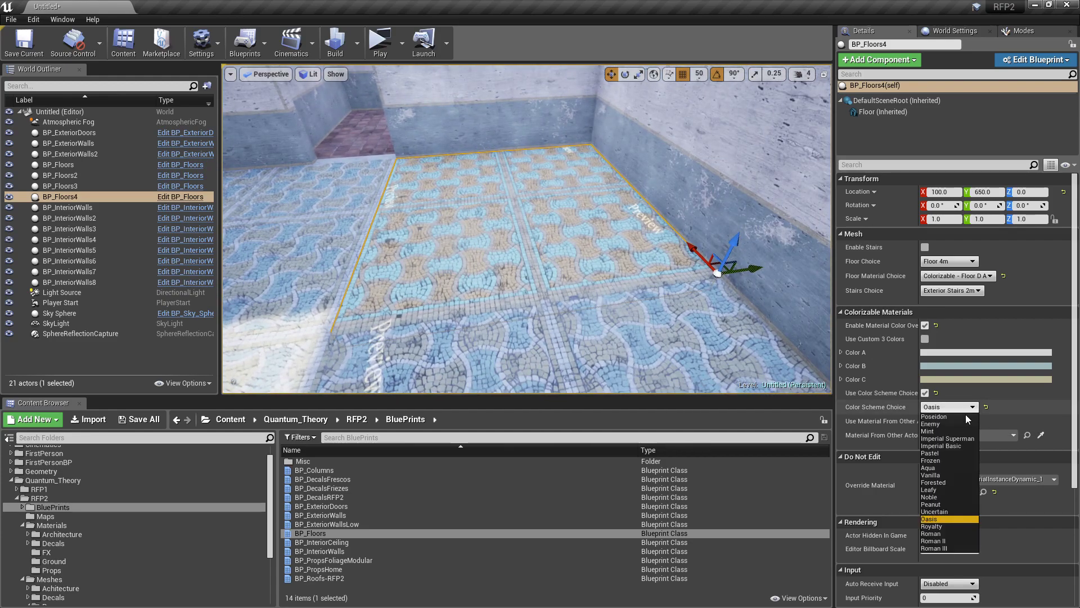
click(953, 424)
click(957, 407)
click(940, 431)
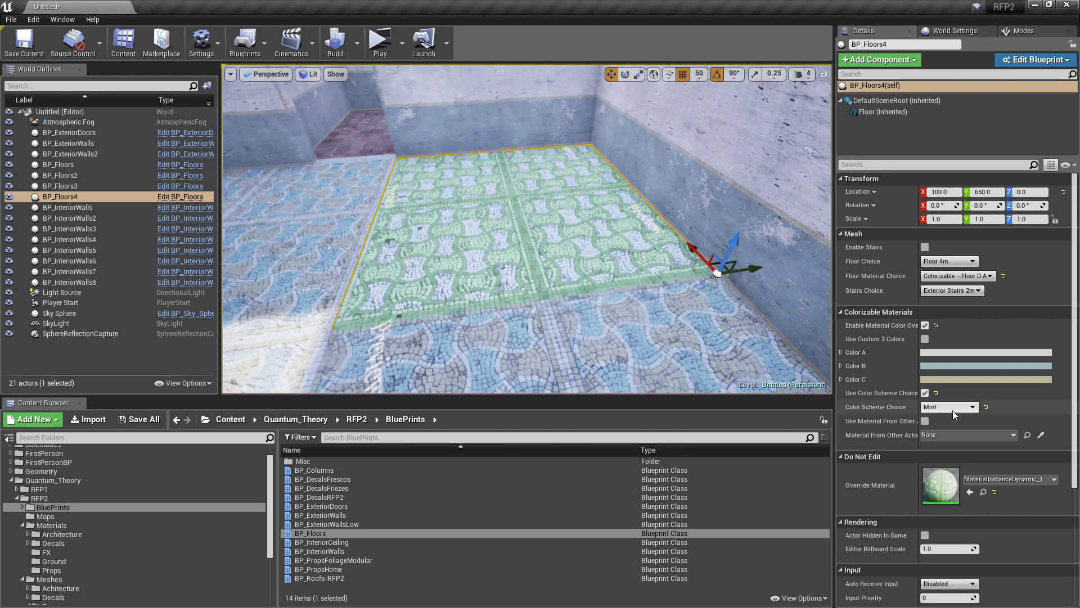
click(953, 408)
click(949, 442)
Set the Color Scheme Choice of BP_Floors4 to Pastel and view it beside the neighbouring floor pieces
click(957, 409)
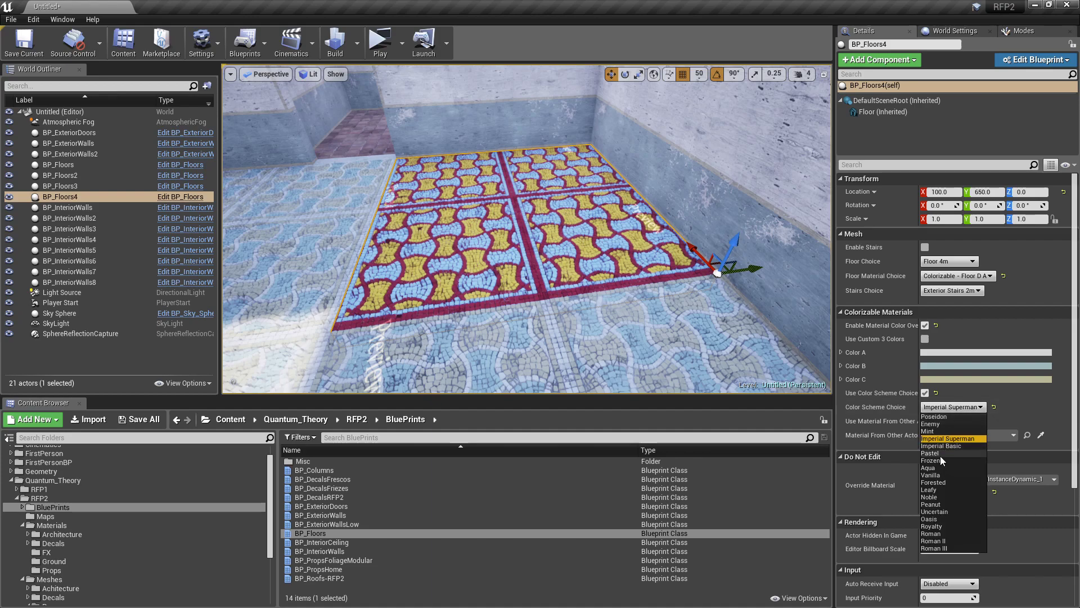
click(940, 454)
right_drag(619, 236, 647, 250)
key(a)
key(s)
mouse_move(651, 315)
right_down()
mouse_move(651, 323)
mouse_move(651, 314)
right_up()
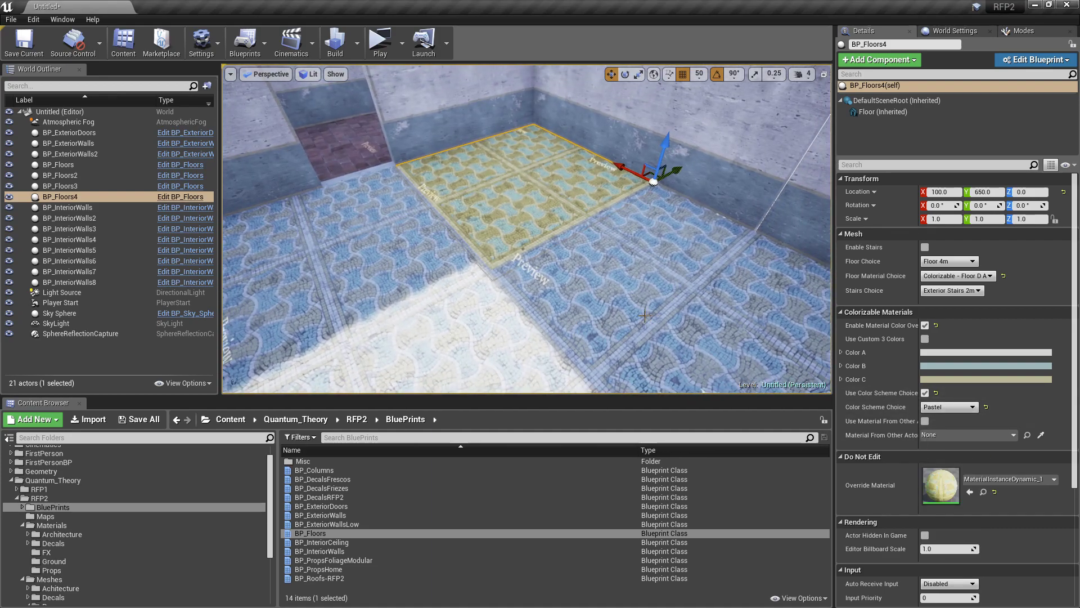
Select the other three floor pieces, enable their material color override, and make them use the material from BP_Floors4
click(659, 263)
key(s)
right_drag(659, 263, 562, 263)
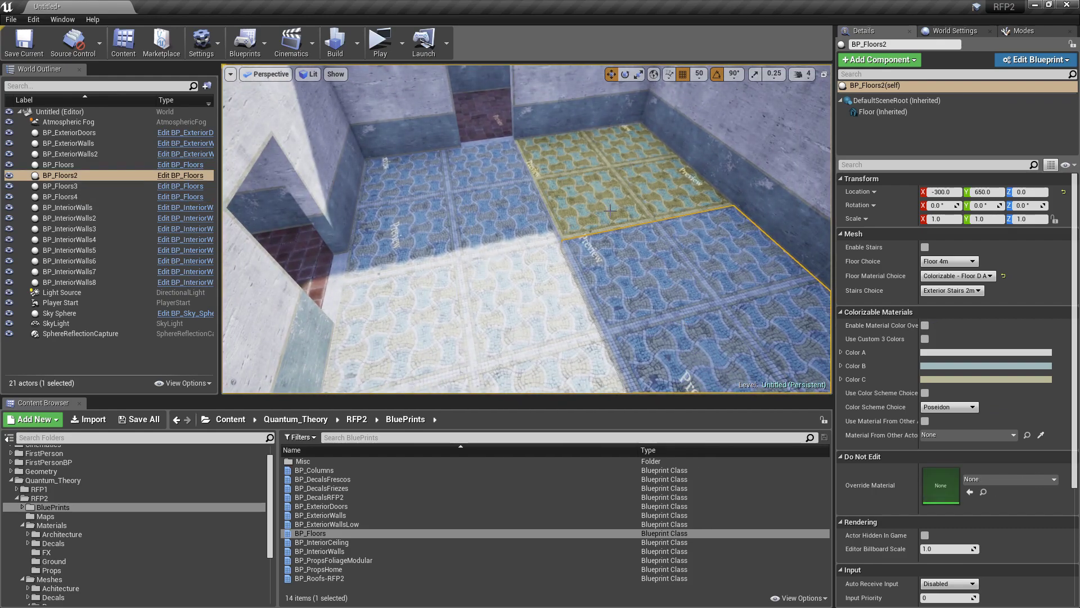
ctrl+click(551, 321)
ctrl+click(489, 205)
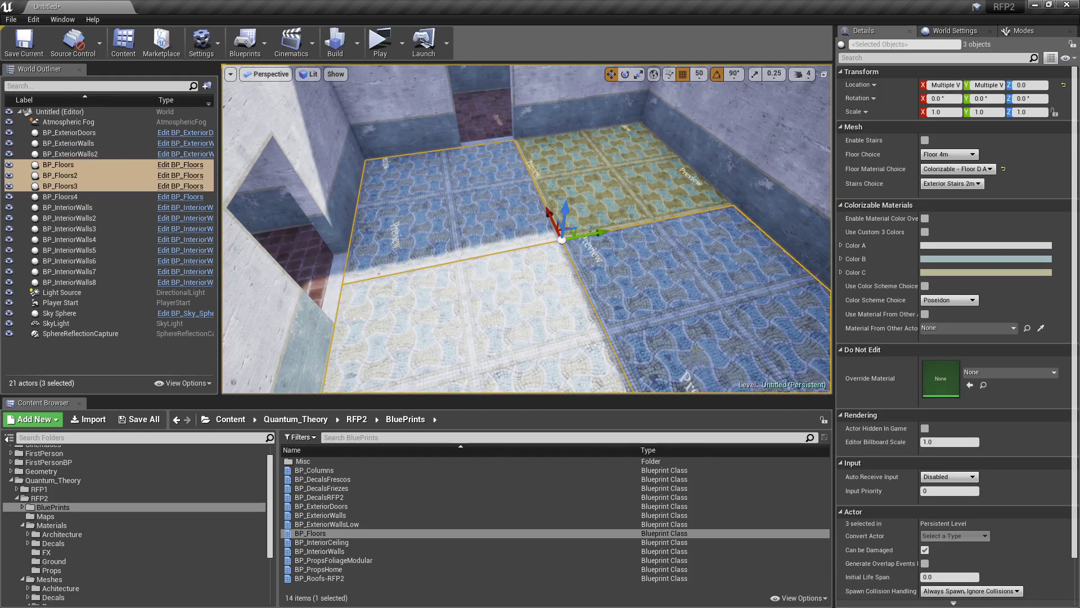
click(924, 218)
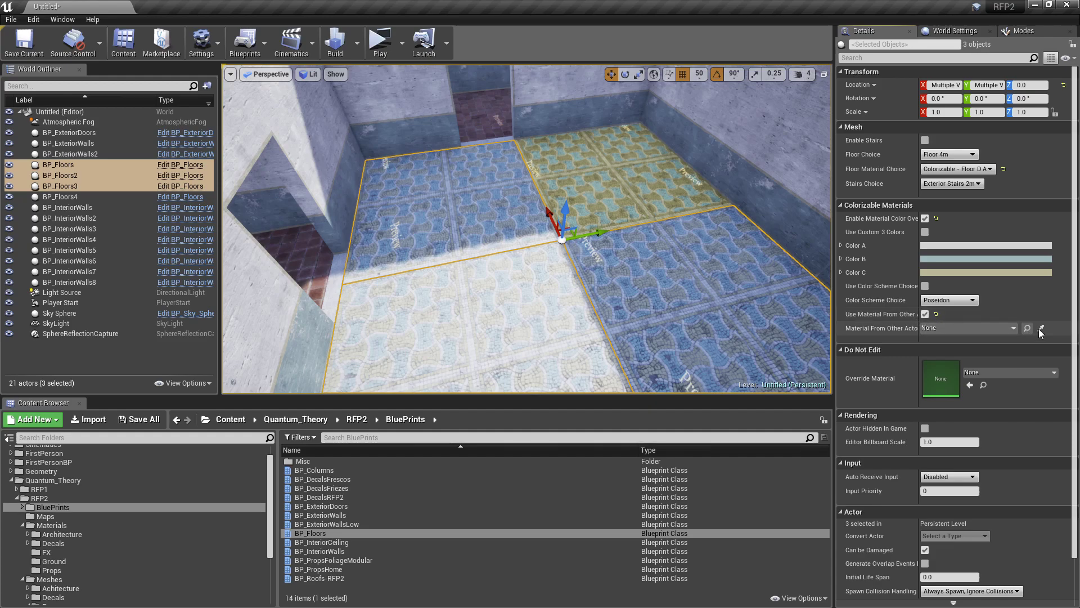
click(637, 178)
right_drag(622, 277, 754, 320)
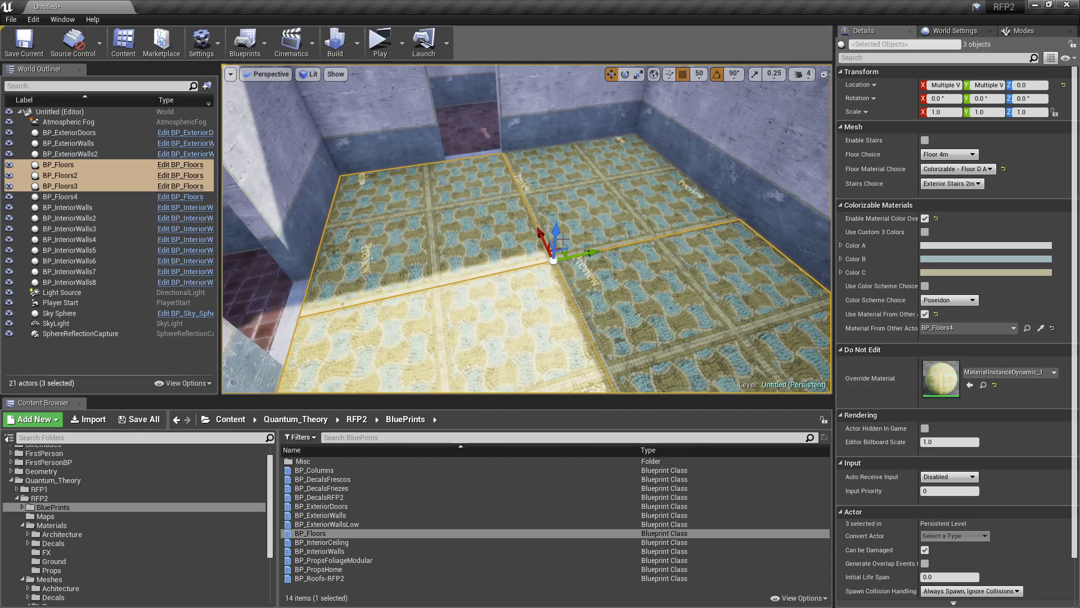
right_drag(633, 259, 360, 193)
drag(361, 193, 595, 262)
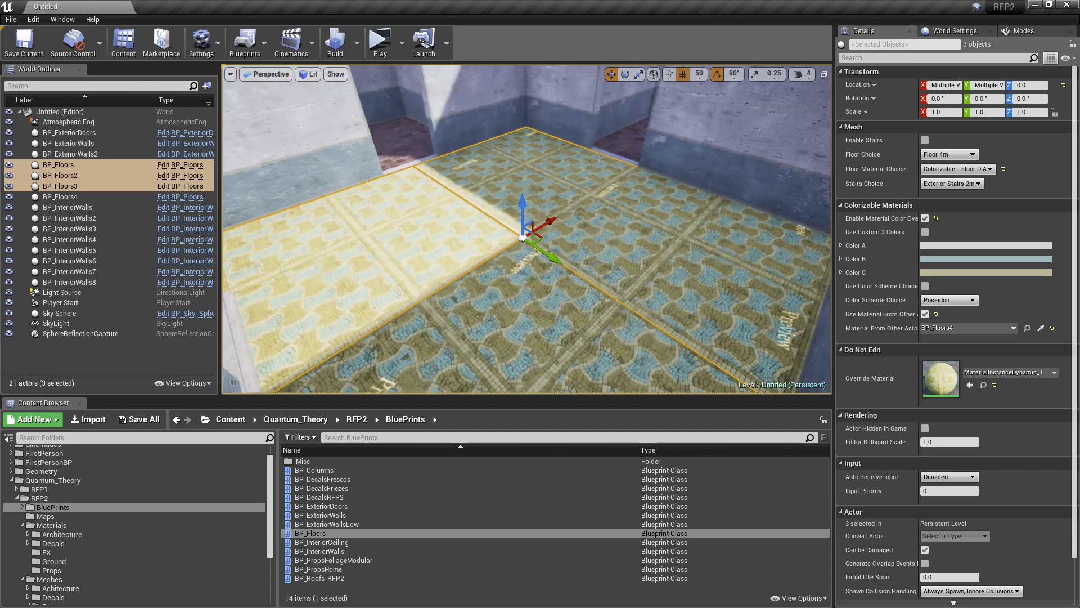
Try the Enemy and Aqua color schemes on the source floor piece BP_Floors4 to recolor the whole floor
click(490, 264)
right_drag(490, 265, 461, 248)
right_drag(715, 217, 658, 213)
drag(675, 227, 737, 273)
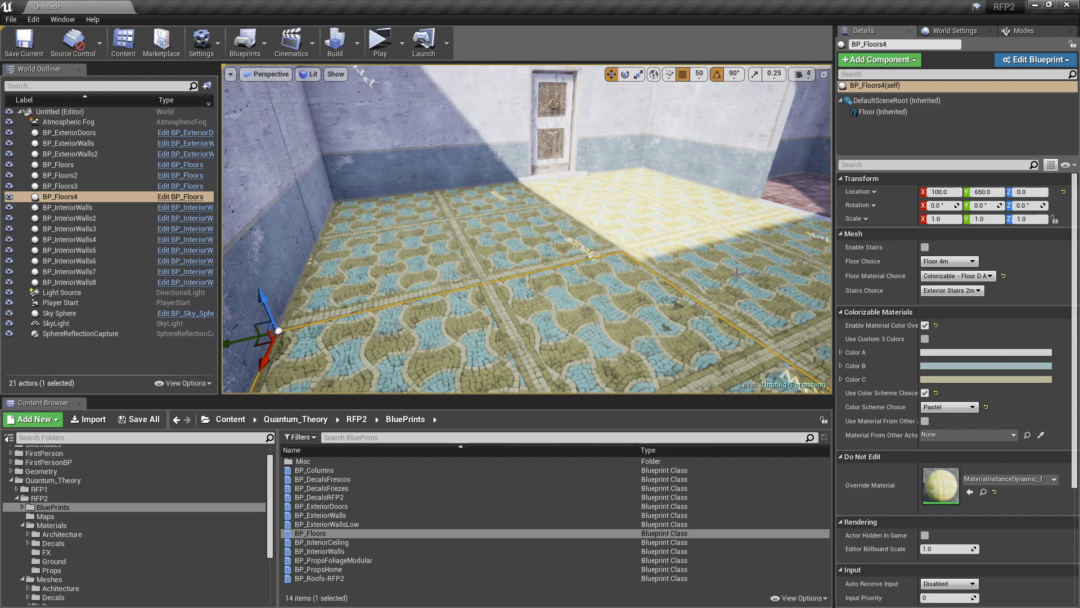
click(962, 410)
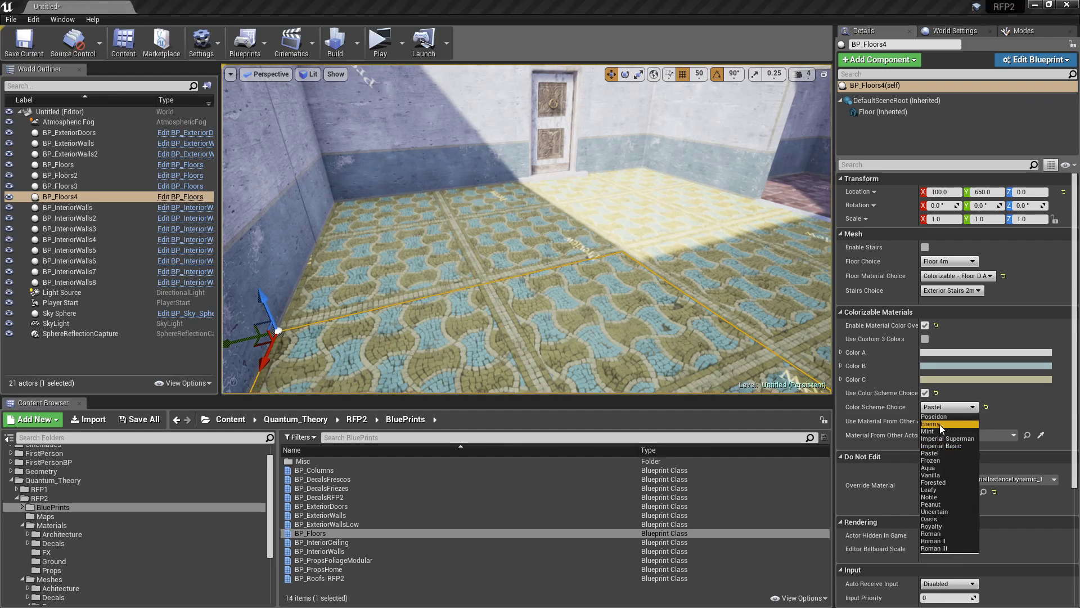
click(939, 424)
click(950, 407)
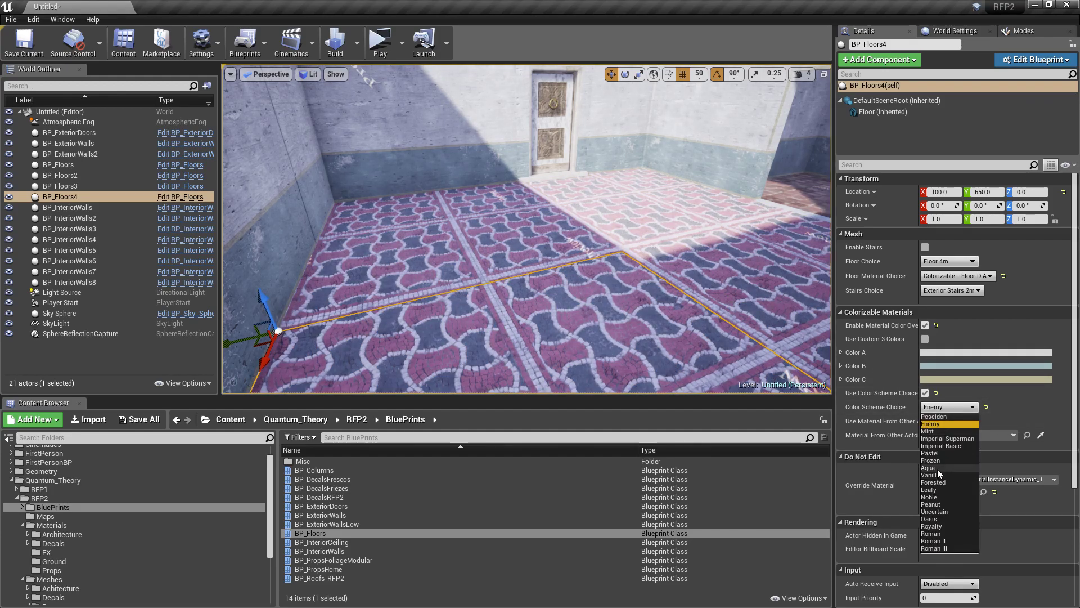
click(937, 468)
Set the Color Scheme Choice of the source floor piece BP_Floors4 to Vanilla
click(950, 407)
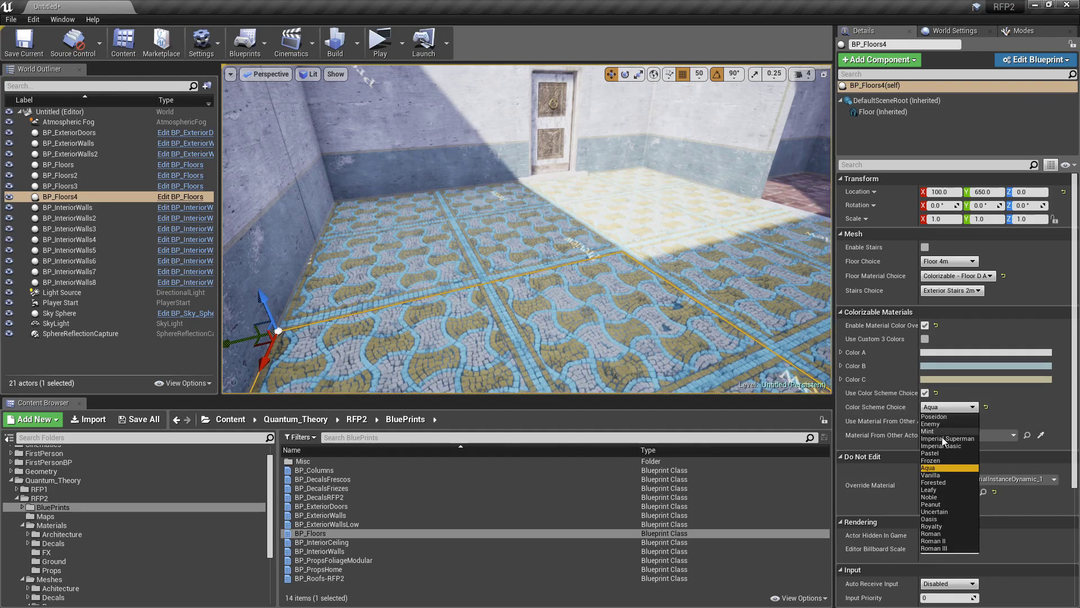
click(941, 475)
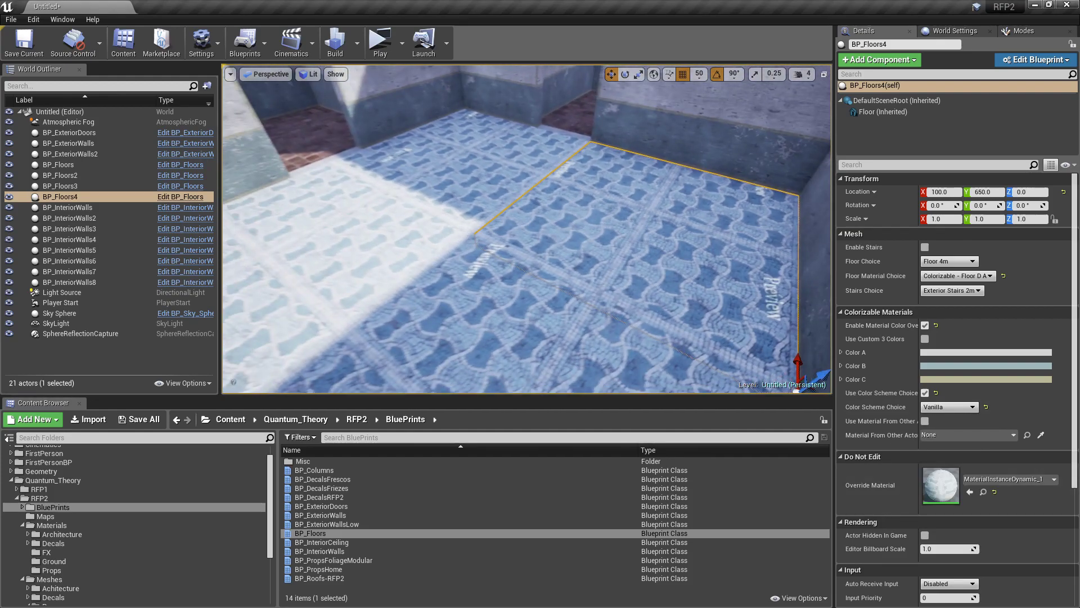
right_drag(675, 270, 574, 208)
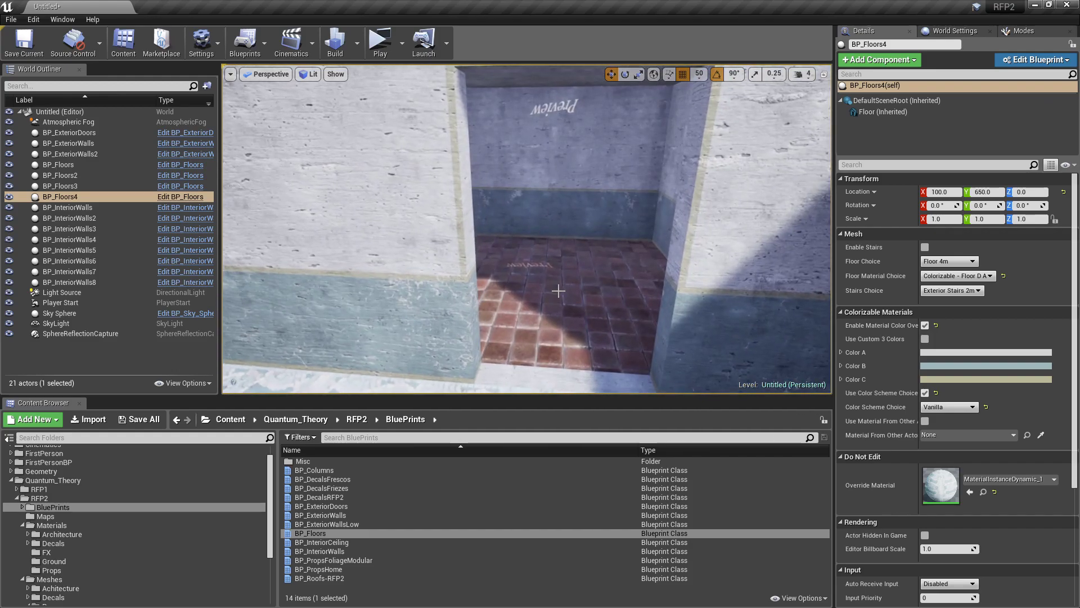
Set the Floor Material of the adjoining 4x4 room BP_InteriorWalls to Rocky
click(517, 247)
right_drag(517, 246, 484, 236)
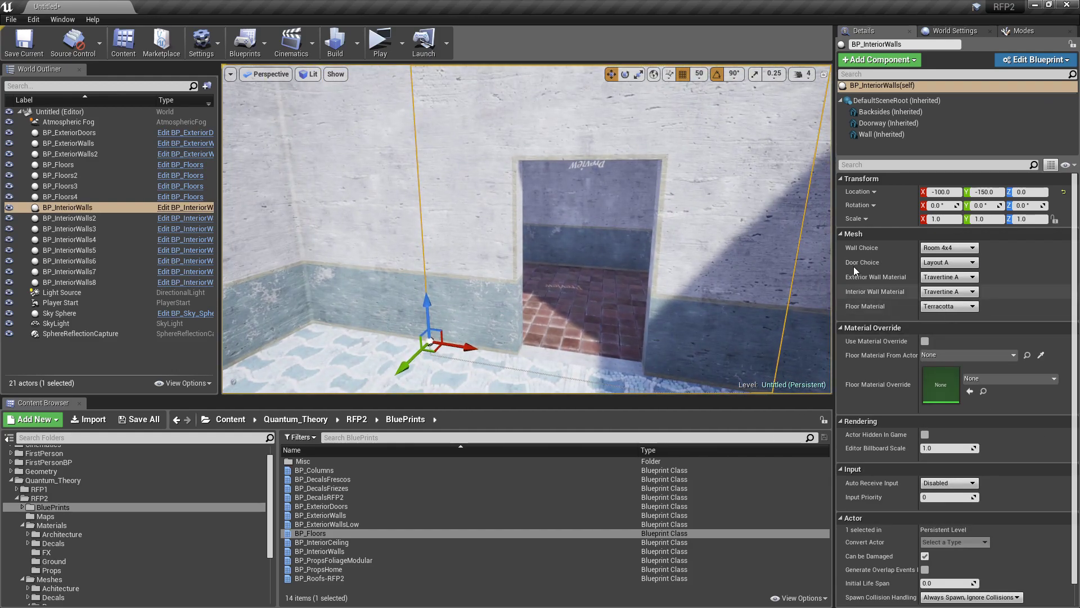
click(949, 307)
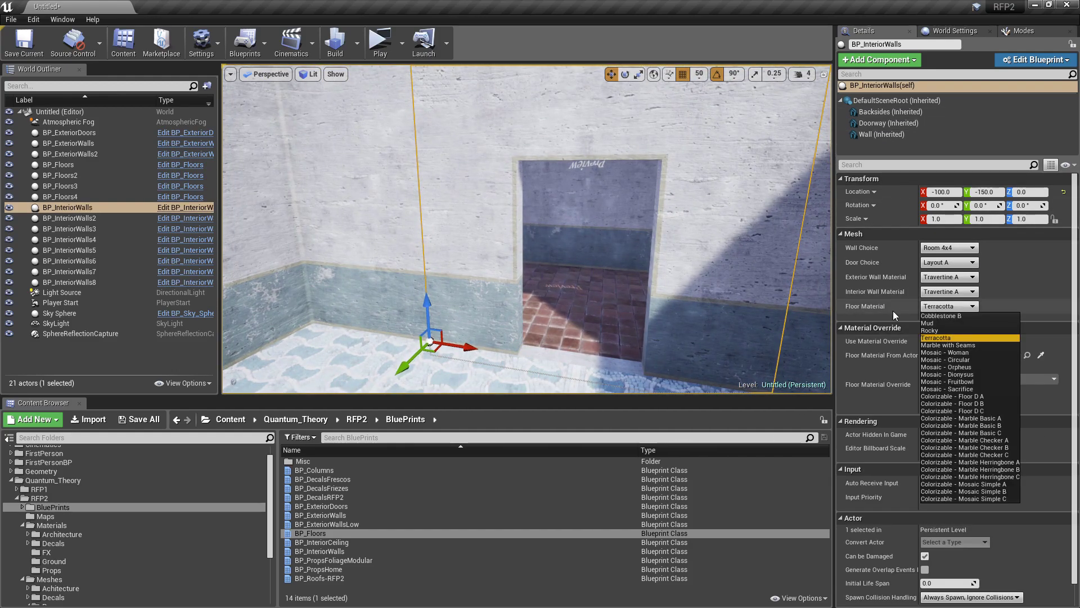
click(950, 331)
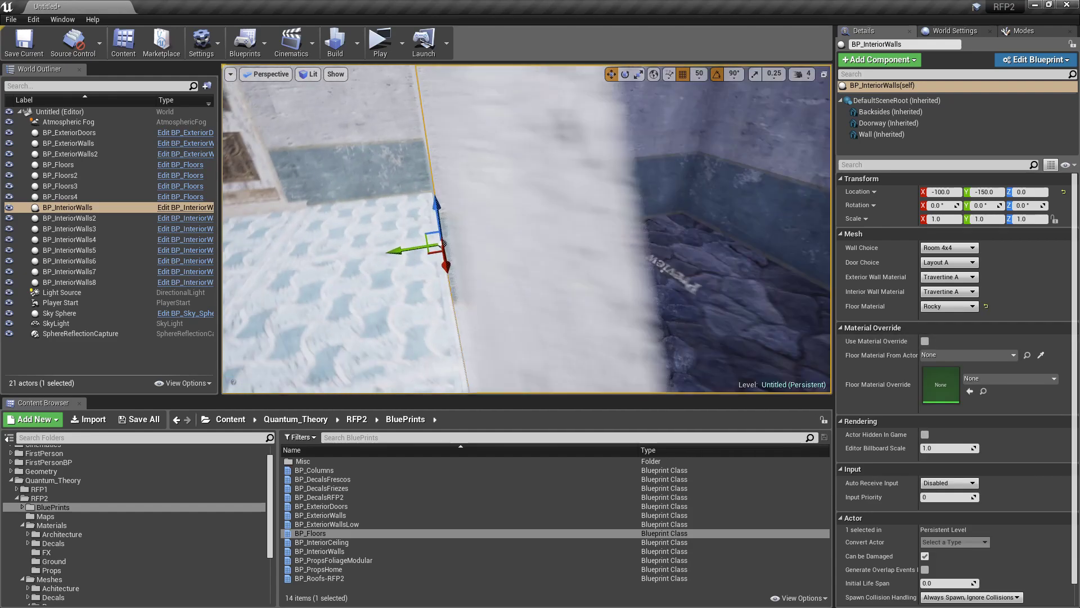
right_drag(527, 229, 639, 201)
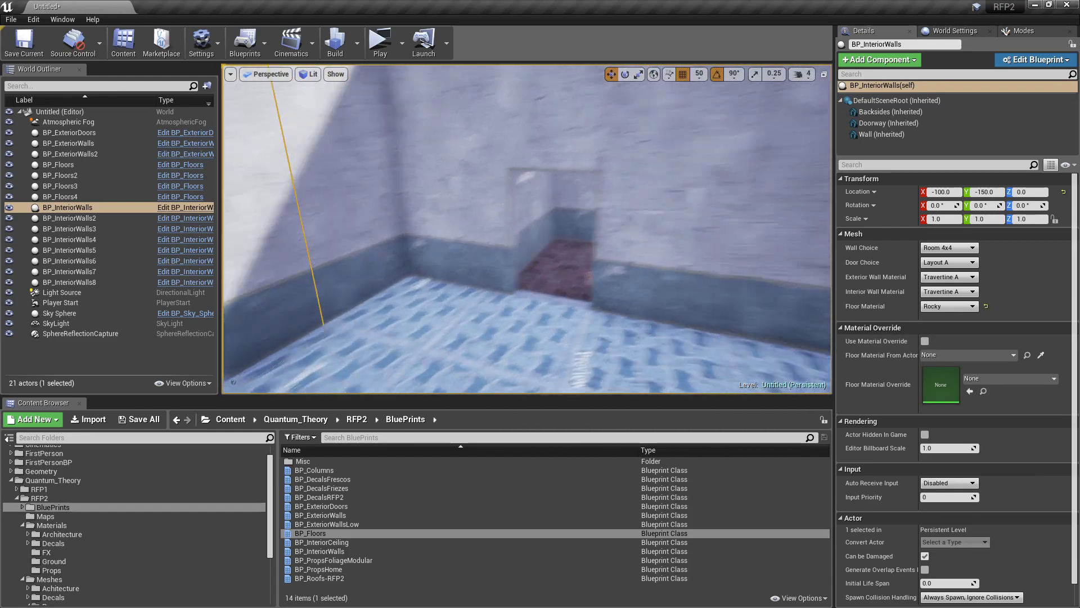
right_drag(527, 229, 495, 229)
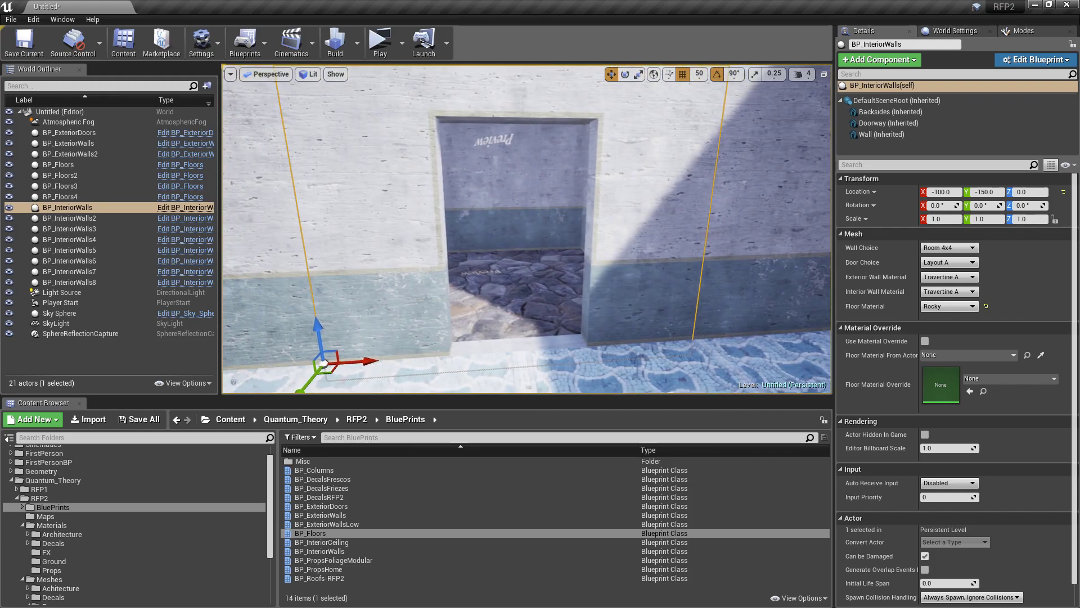
Set the Floor Material of the 4x4 room BP_InteriorWalls to Mosaic - Orpheus and view it from inside the room
click(947, 308)
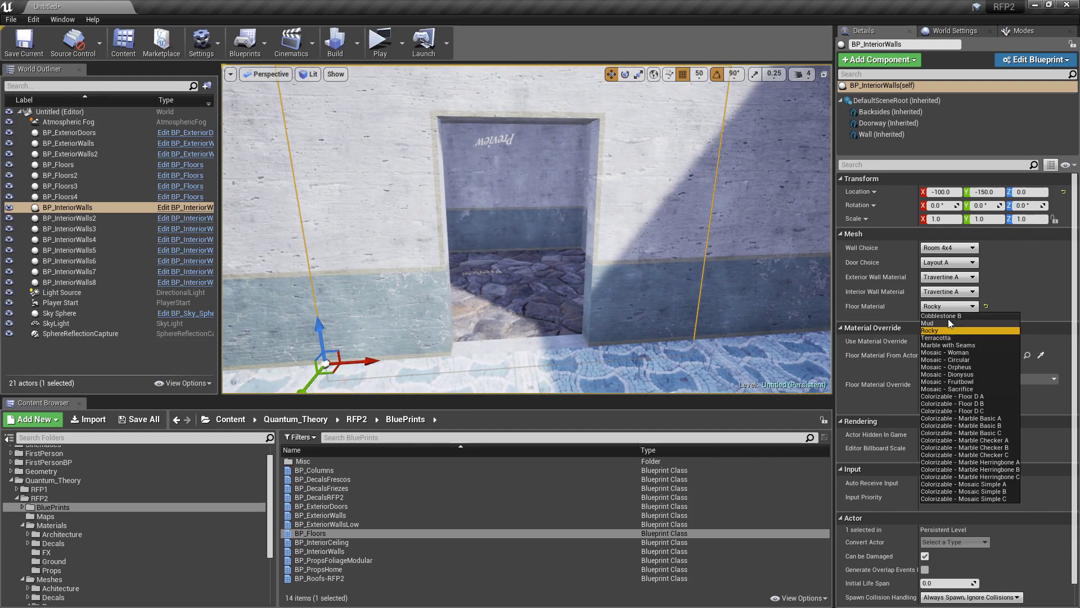
click(966, 367)
right_drag(527, 229, 501, 217)
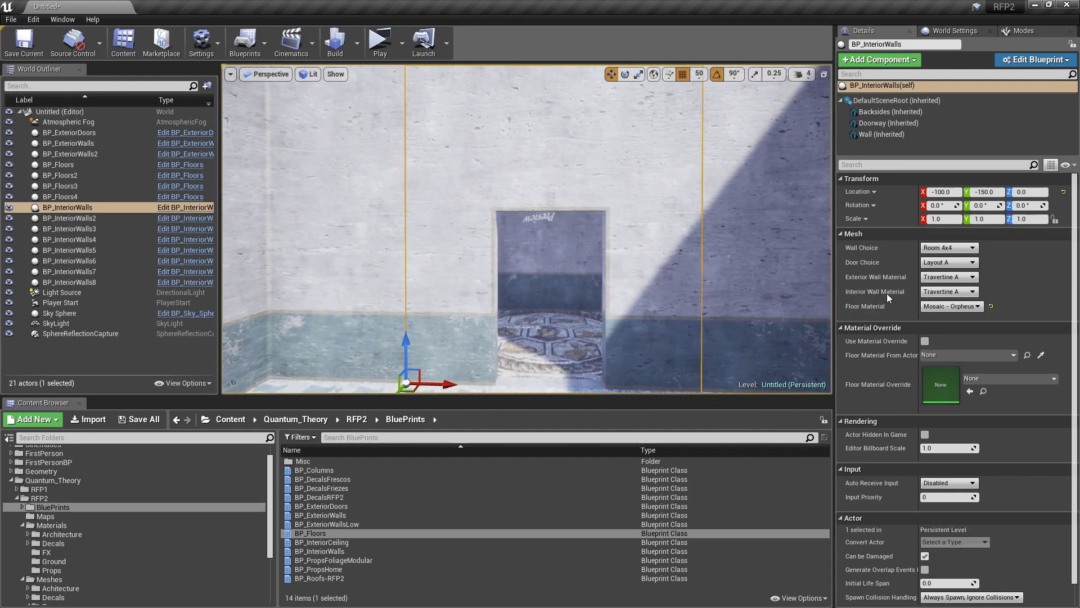
key(w)
right_drag(805, 294, 762, 300)
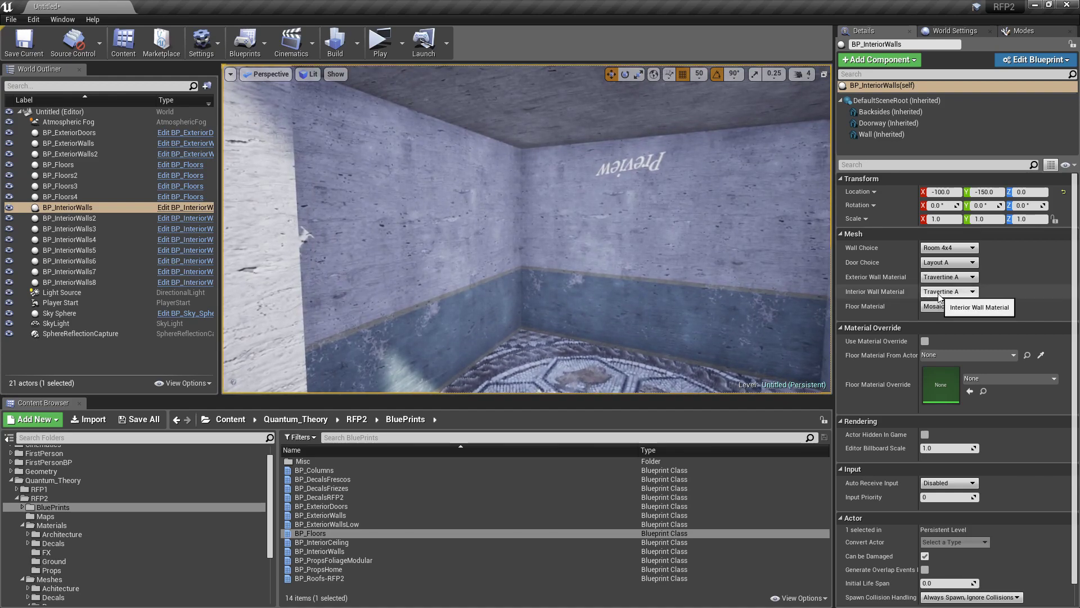
Try Travertine B, Travertine C and Concrete A, B and C as the room's Interior Wall Material, and restore Travertine A
click(940, 293)
click(947, 309)
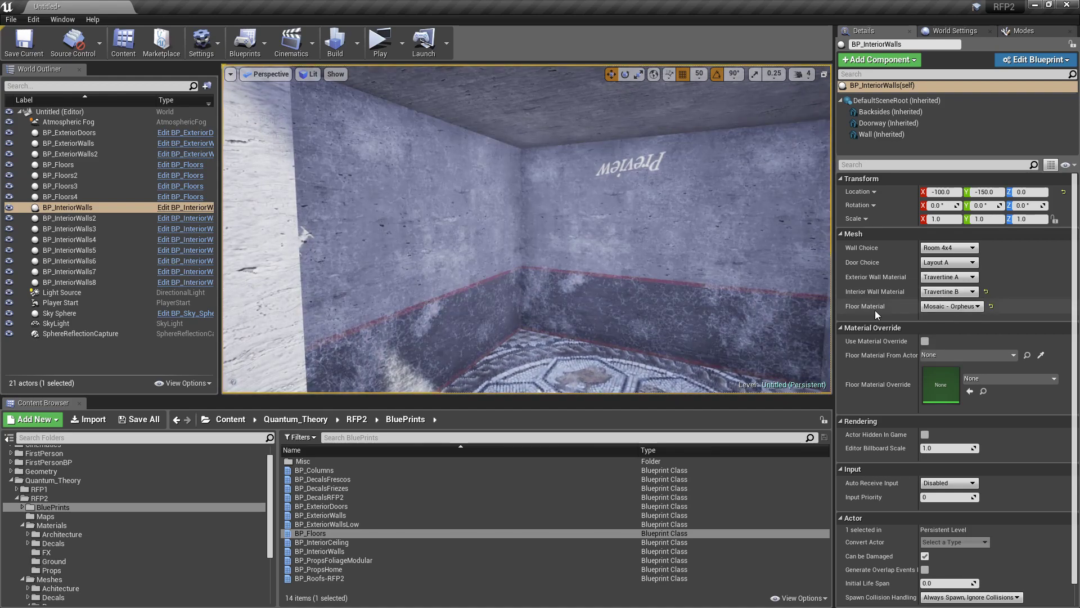
click(949, 291)
click(934, 317)
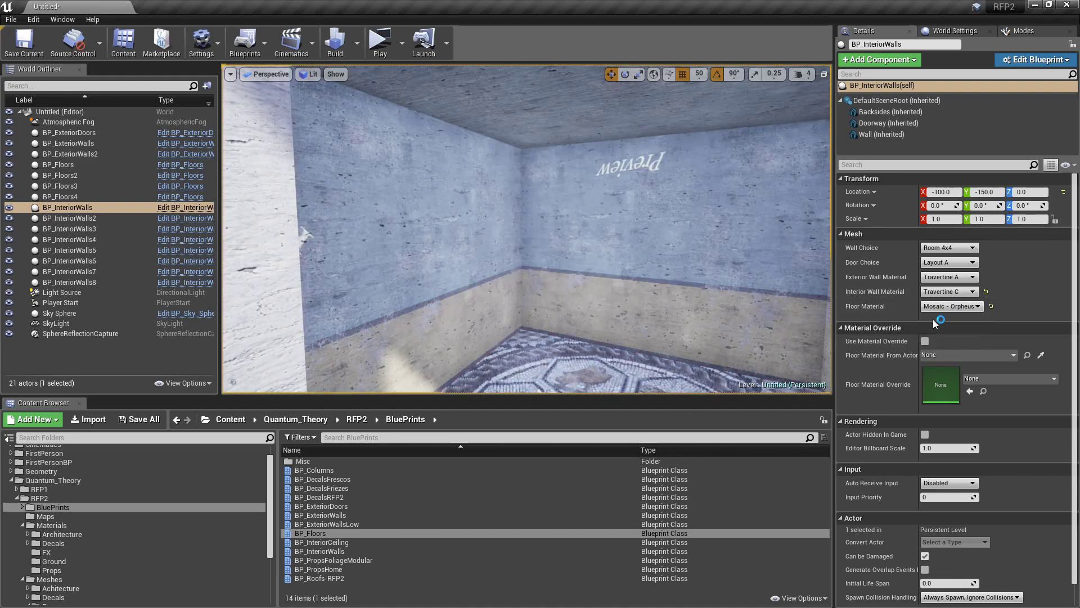
click(955, 295)
click(949, 323)
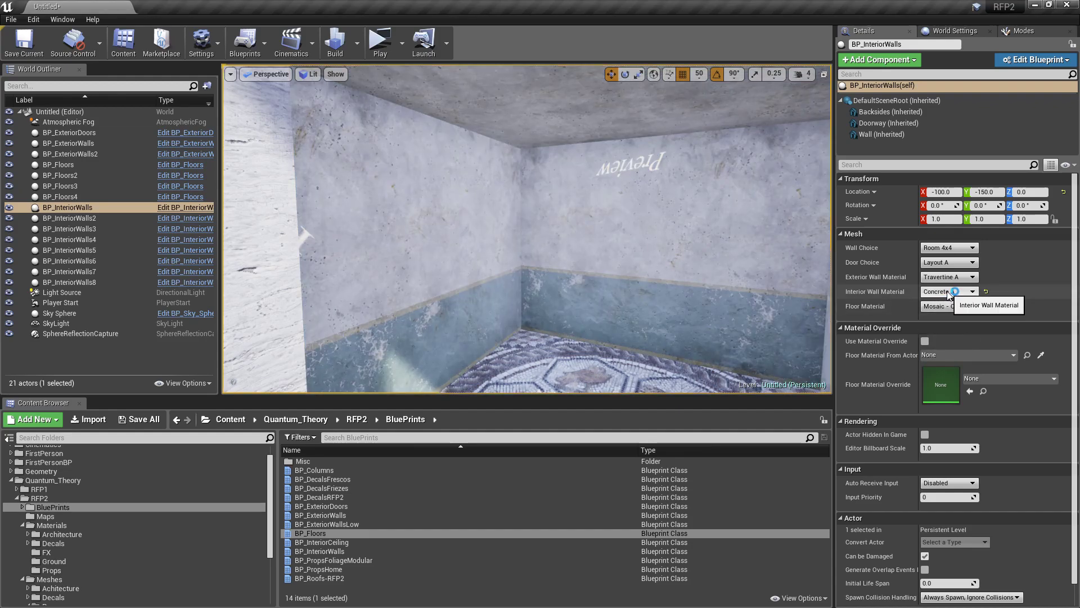
click(948, 291)
click(947, 331)
click(950, 291)
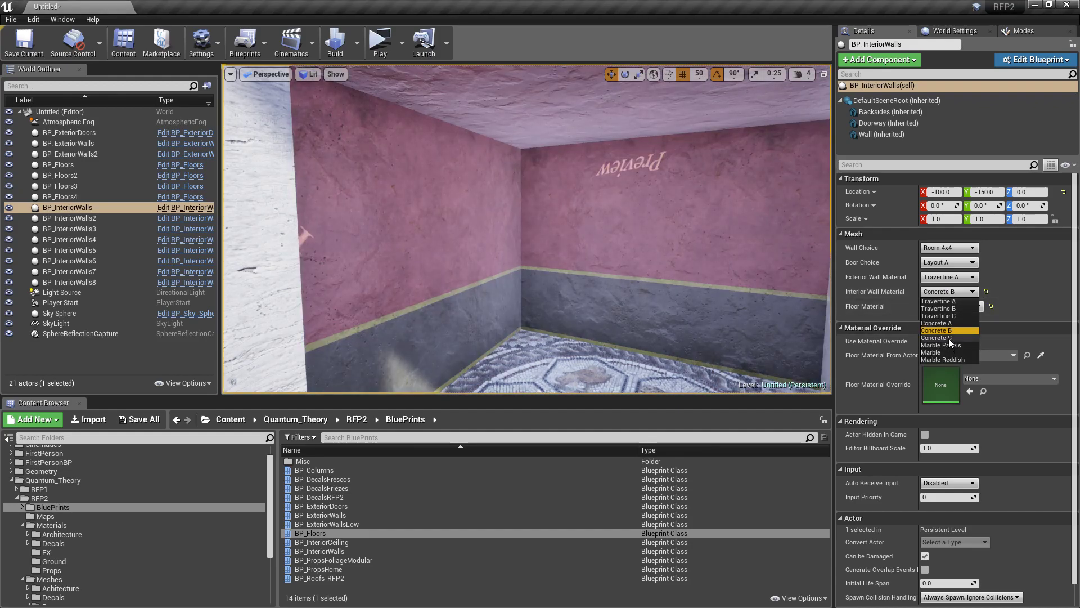
click(948, 337)
click(970, 293)
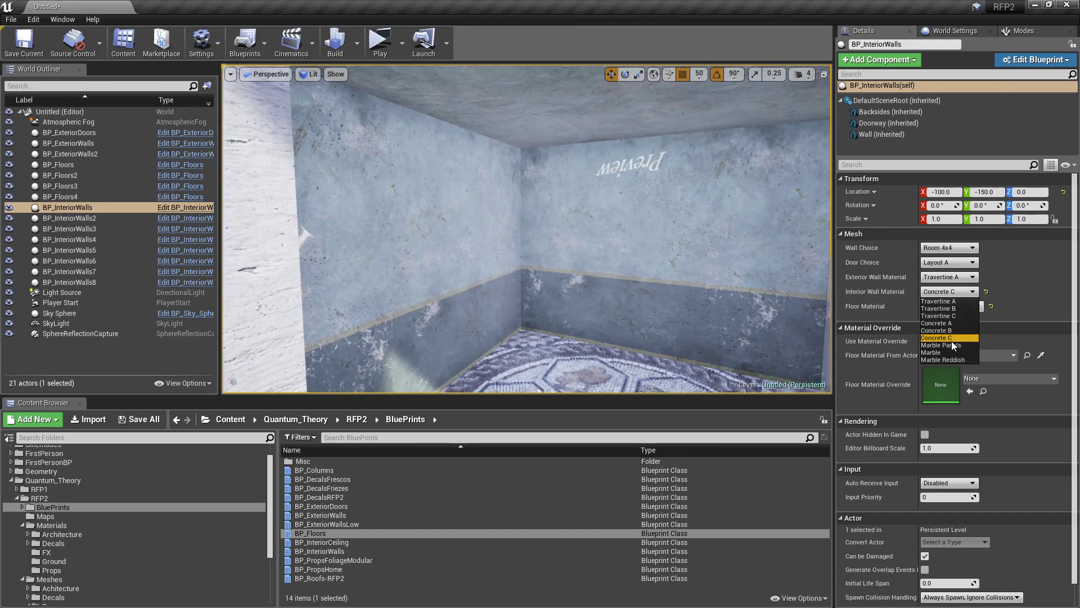
click(949, 301)
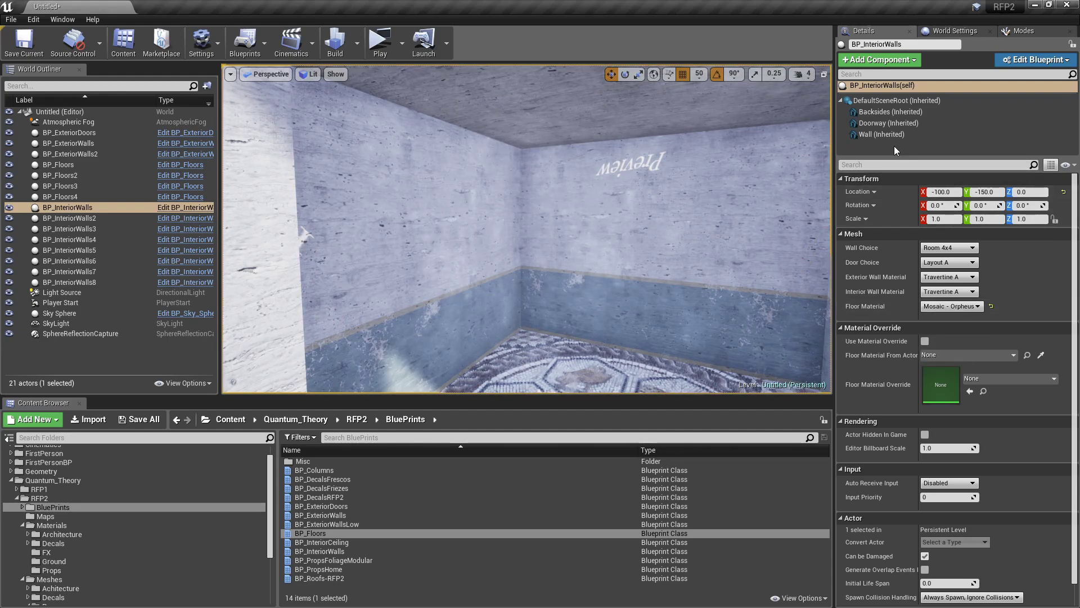
Locate the Wall component's MI_Travertine-Interior-A material in the project, open it to examine its Age Map color parameters, and close it
click(881, 133)
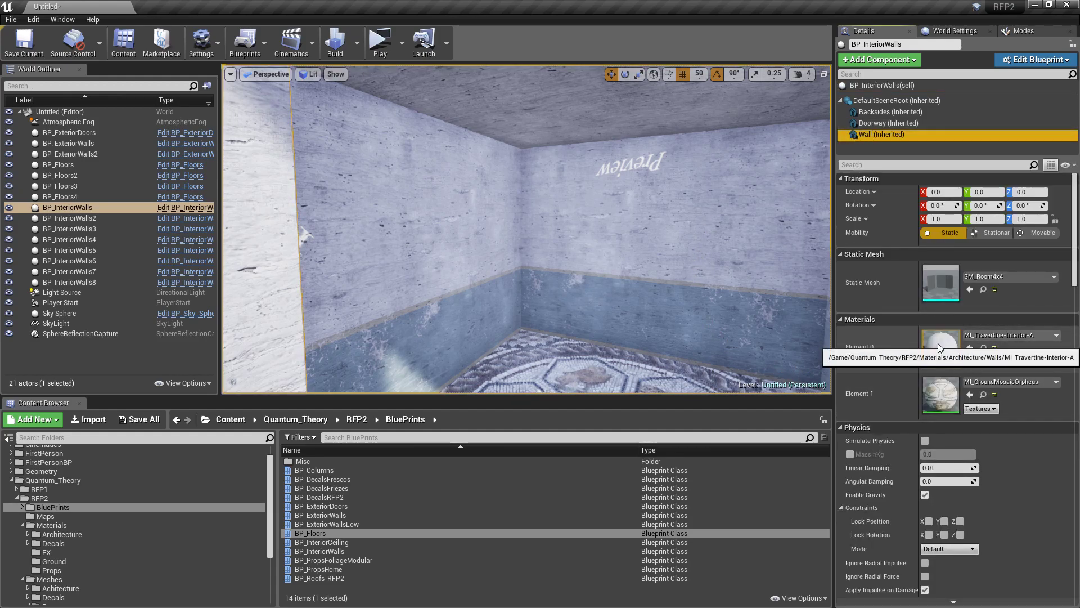
click(980, 347)
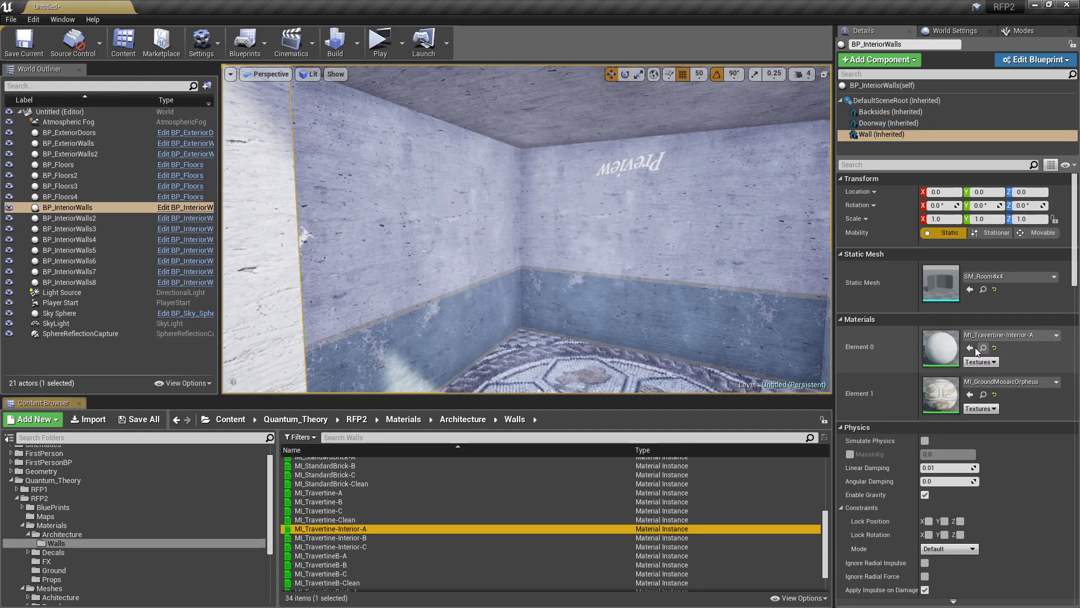
click(360, 529)
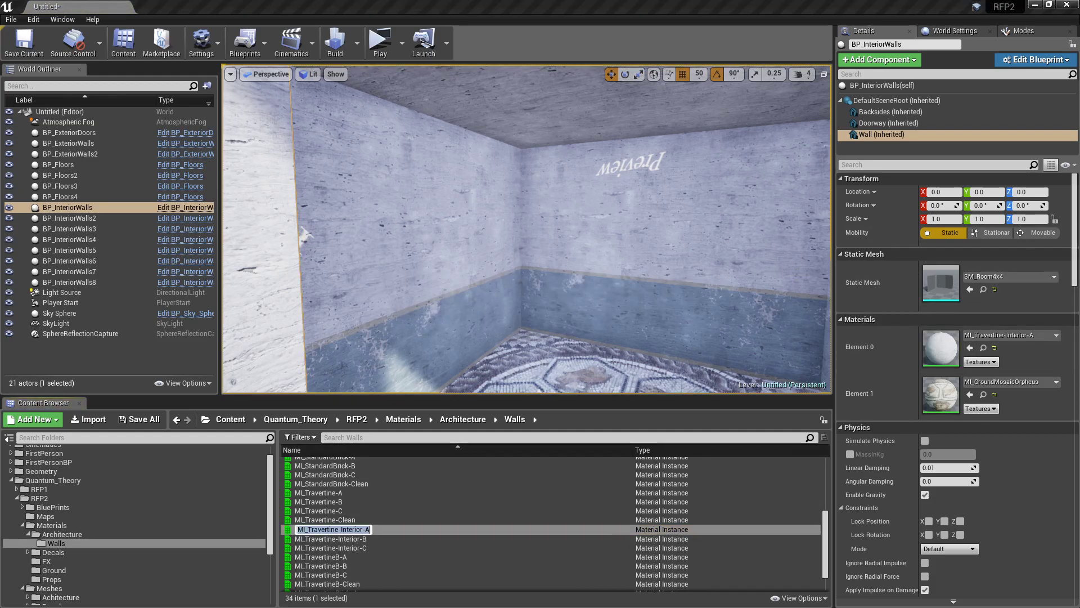
double_click(360, 529)
double_click(473, 144)
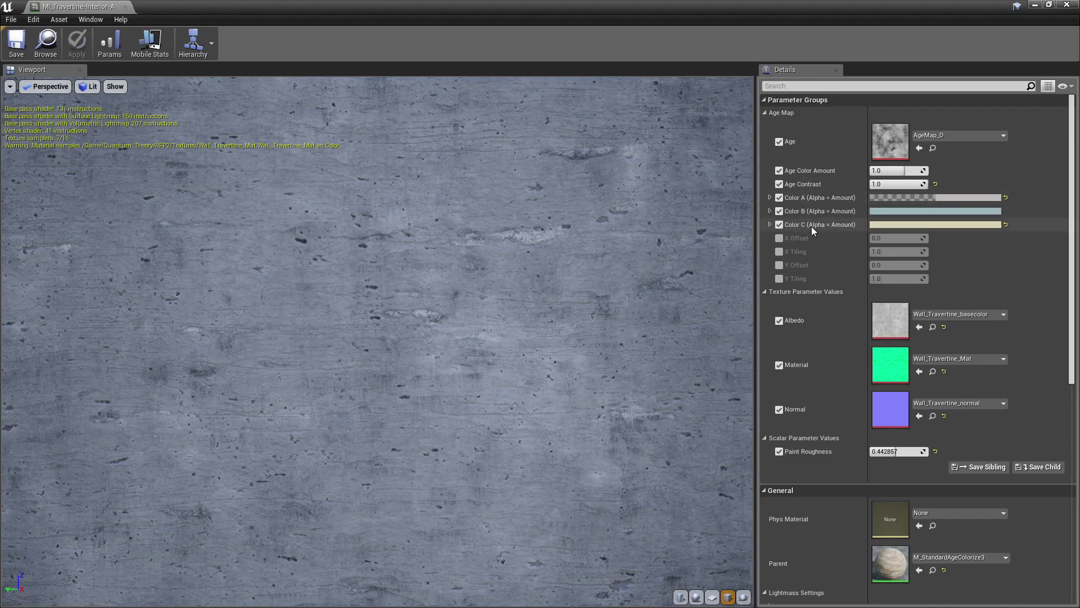
click(126, 7)
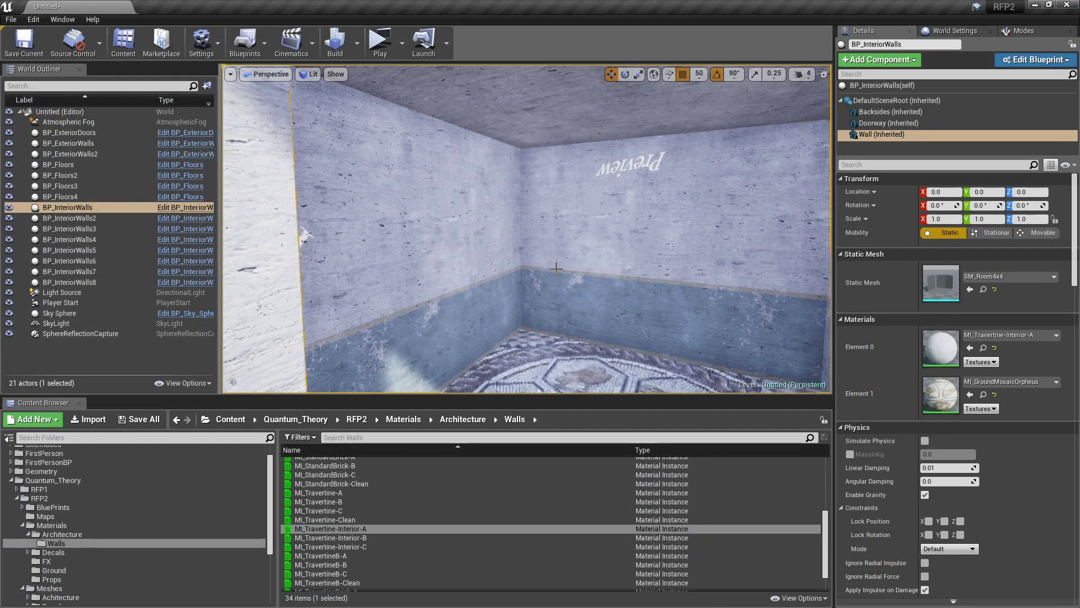
Try Travertine A, Travertine B and Travertine C as the Wall Material of BP_ExteriorWalls2 beside the exterior door
right_drag(558, 253, 573, 283)
key(s)
key(s)
click(648, 280)
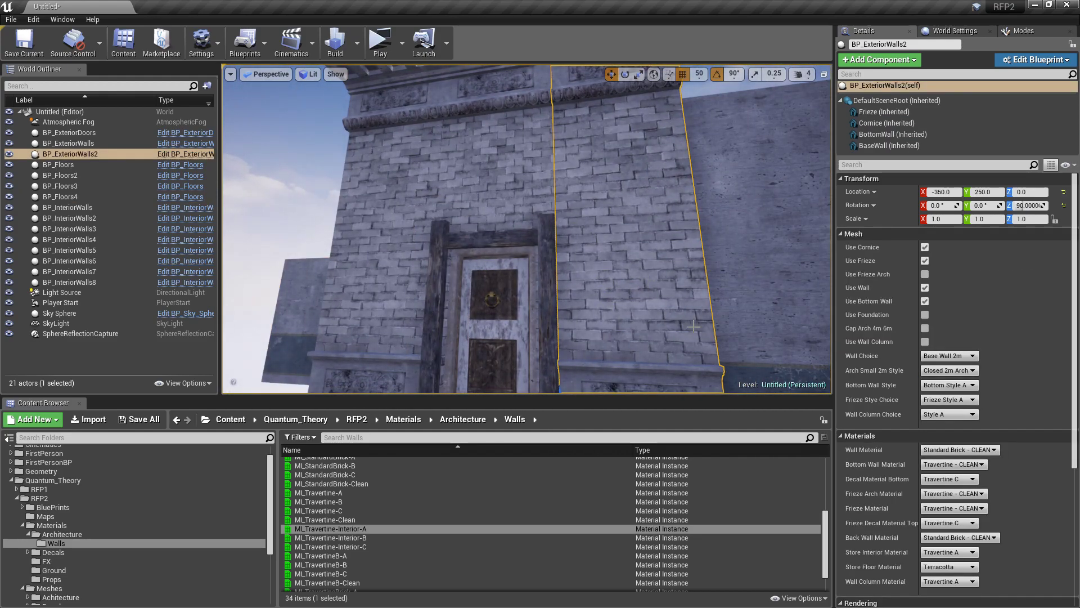
click(959, 450)
click(946, 293)
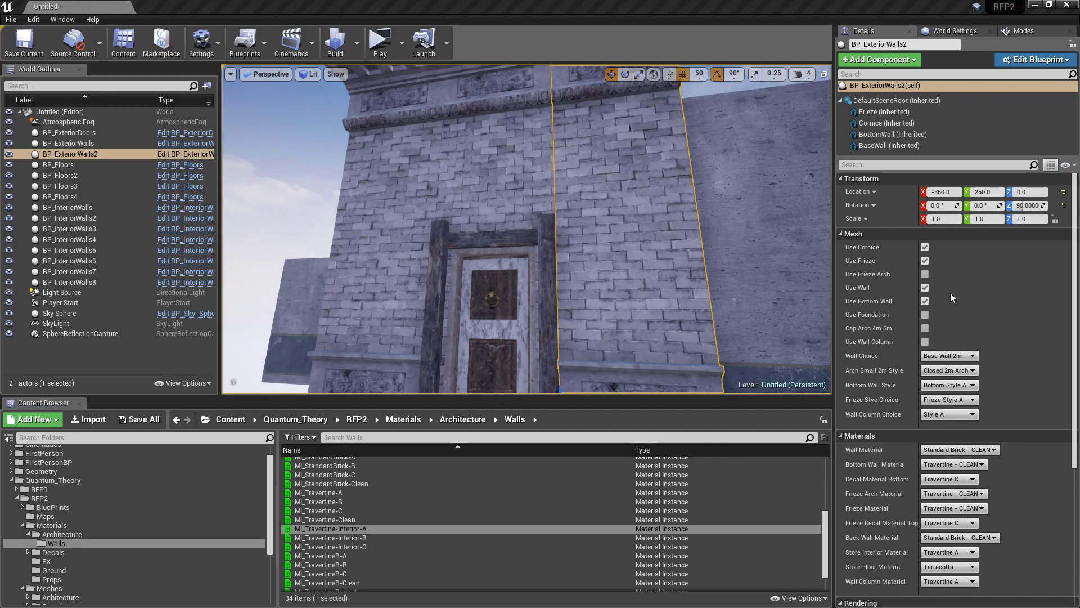
right_drag(618, 243, 563, 228)
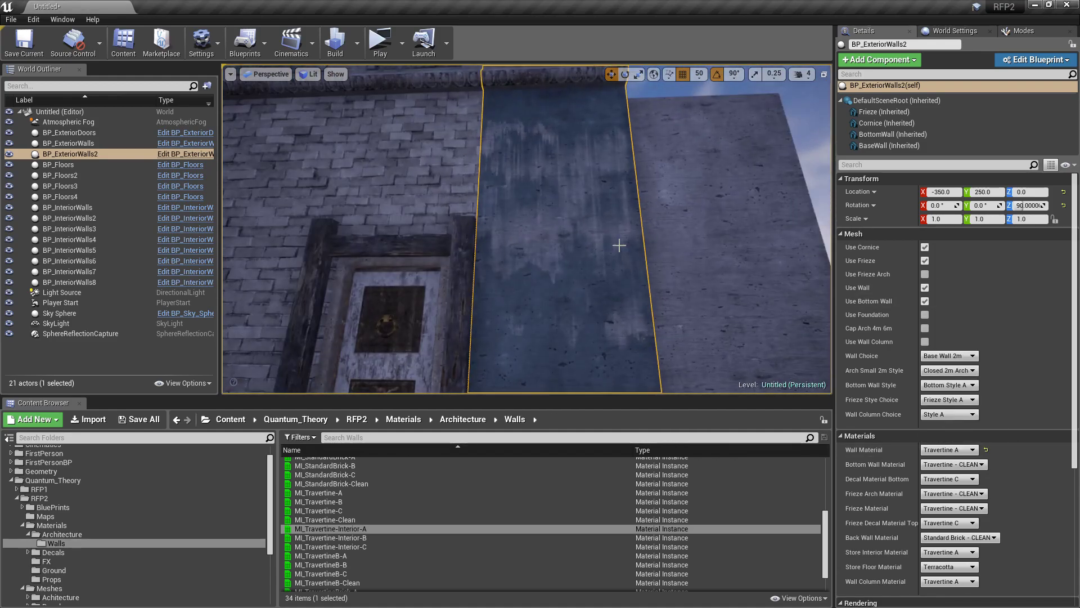
click(962, 450)
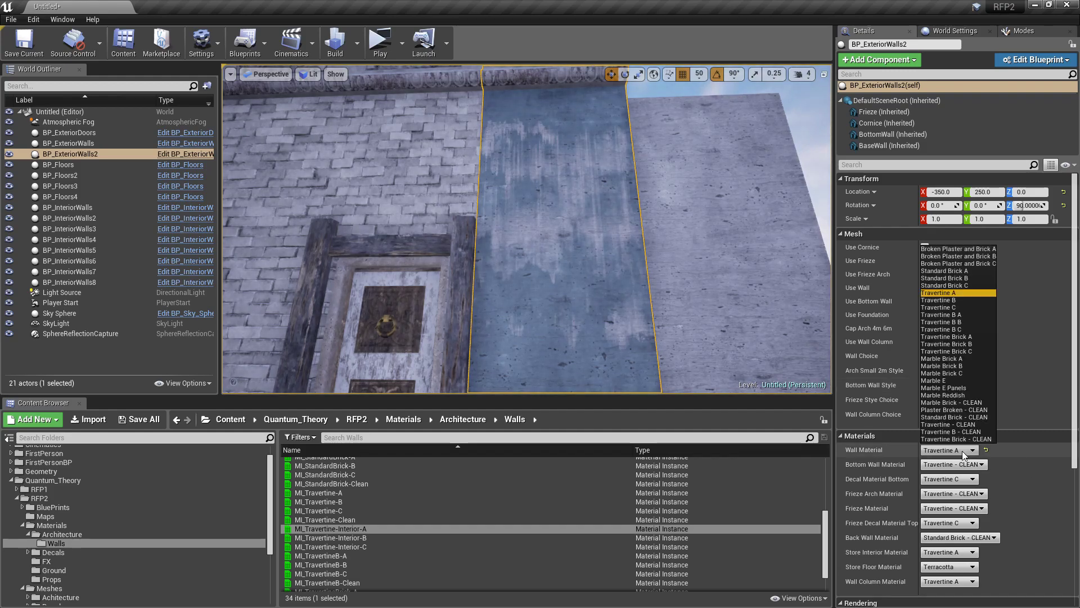
click(940, 303)
click(957, 450)
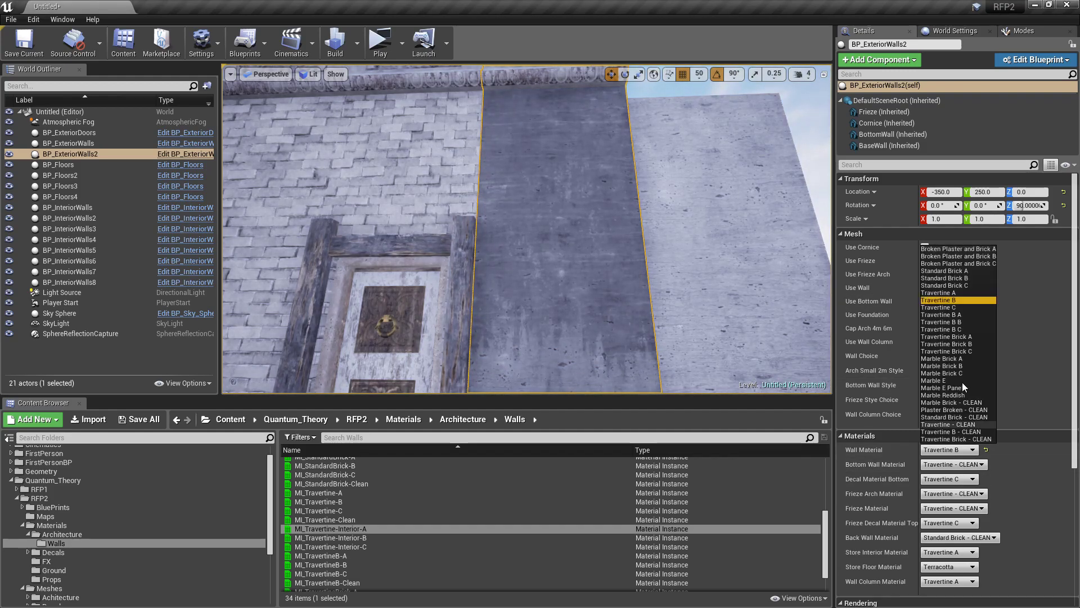
click(938, 307)
right_drag(717, 226, 717, 227)
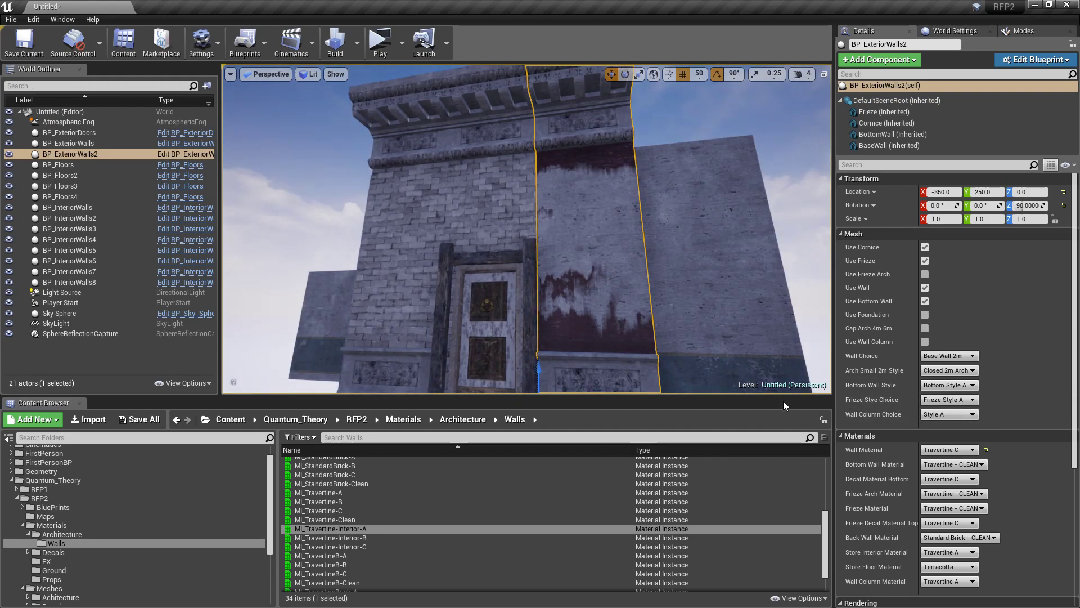
Try Travertine Brick - CLEAN as the Wall Material of BP_ExteriorWalls2, and restore Standard Brick - CLEAN
click(948, 452)
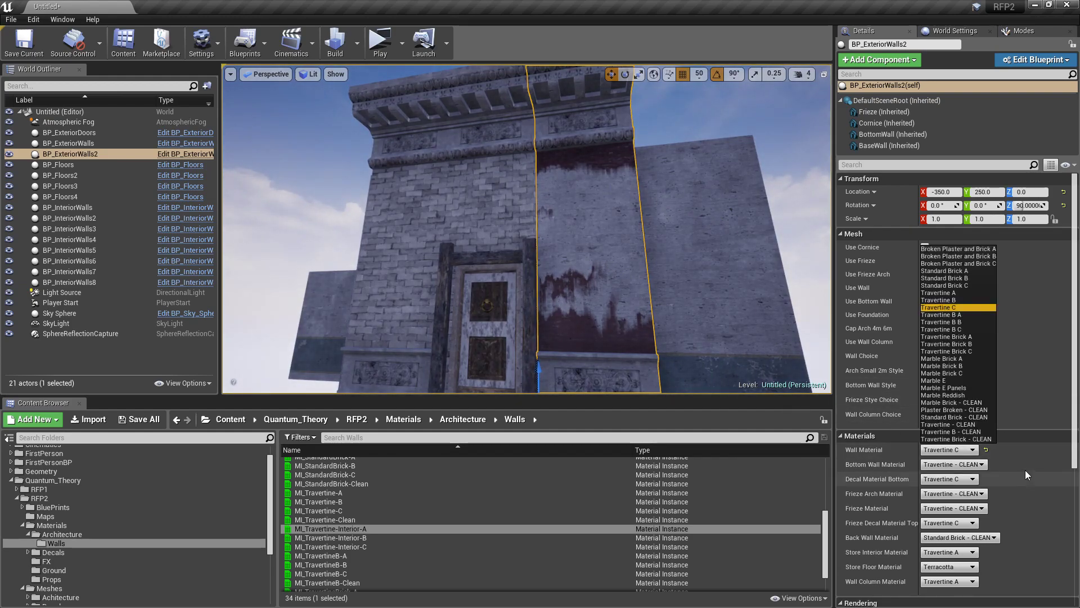
click(954, 439)
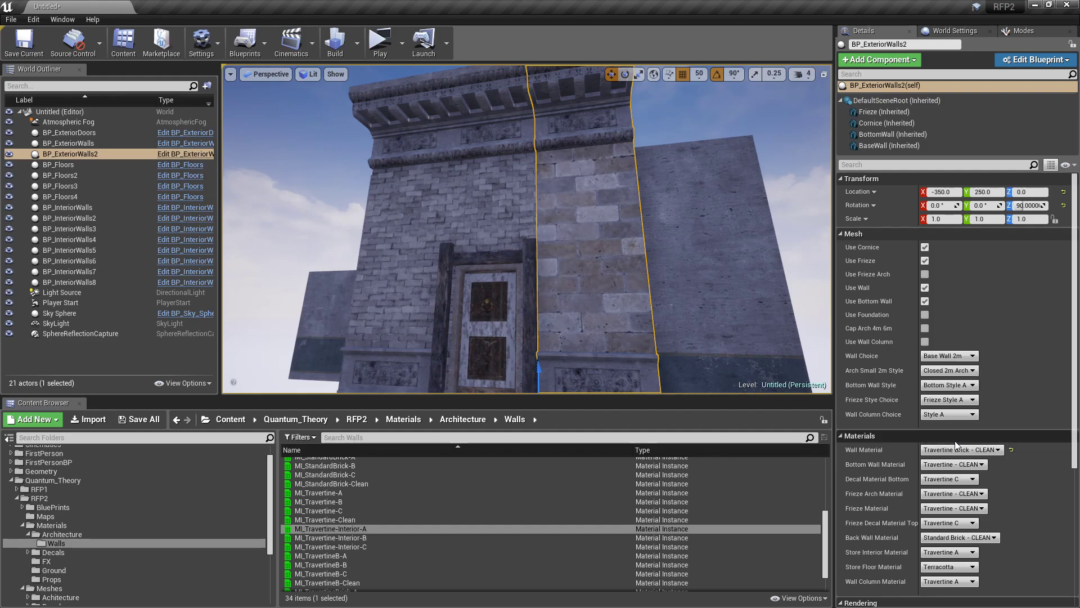
click(957, 449)
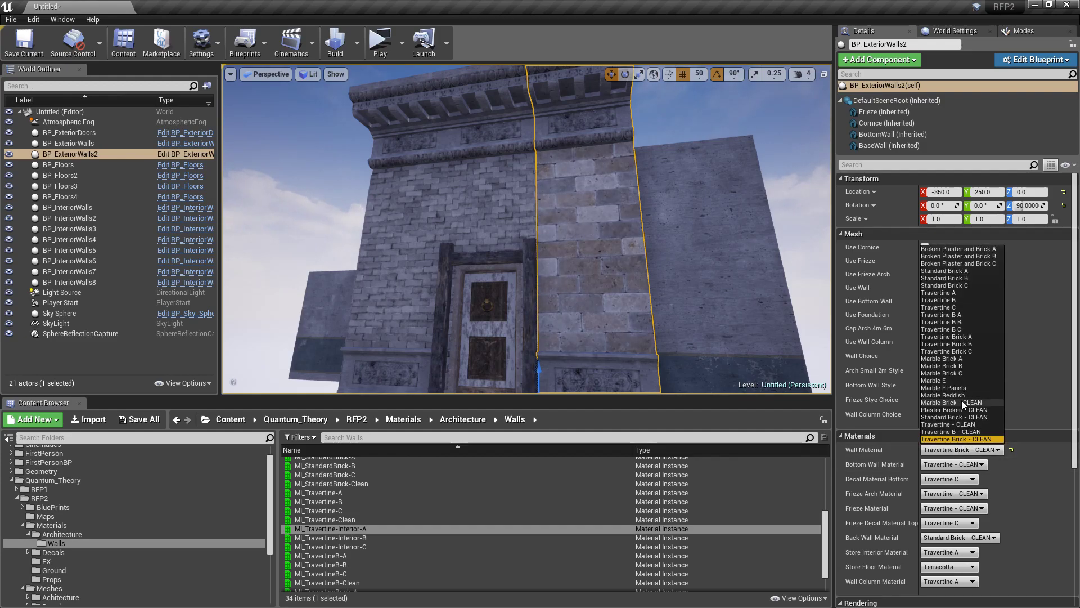
click(959, 416)
Place a BP_InteriorCeiling from the BluePrints folder inside the enclosed space and raise it to Z 500 at the wall tops
key(w)
right_drag(579, 205, 526, 197)
key(s)
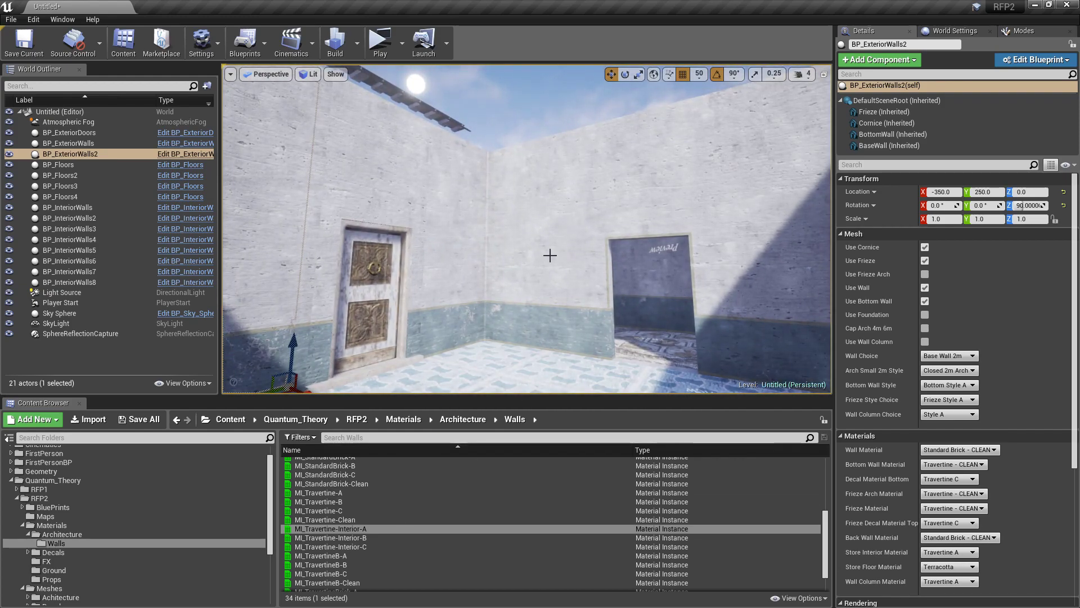
right_drag(550, 256, 550, 255)
scroll(347, 551, up, 2)
scroll(346, 552, up, 4)
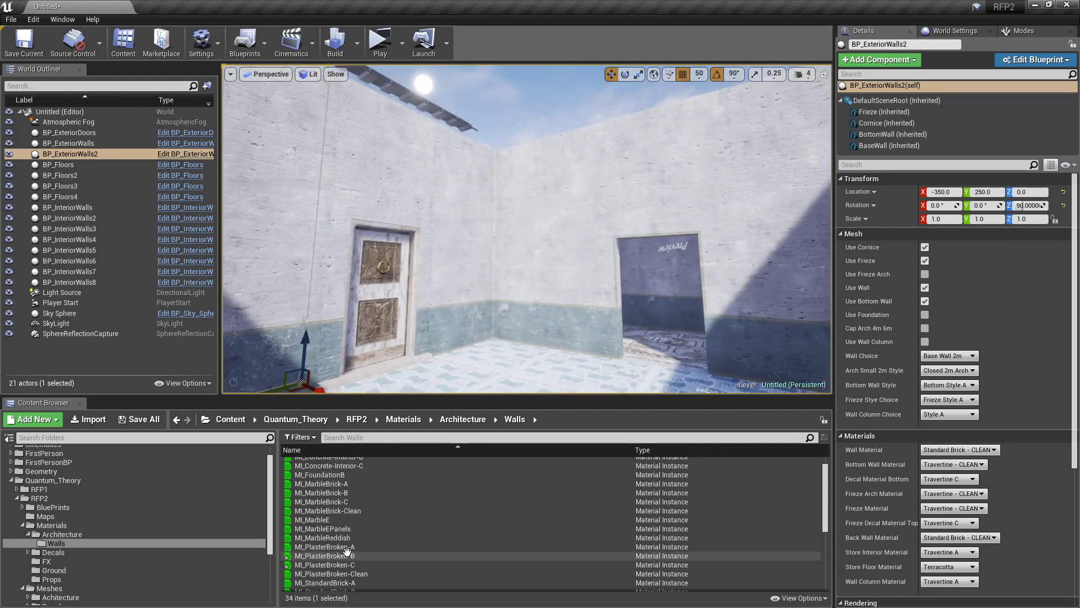
click(26, 507)
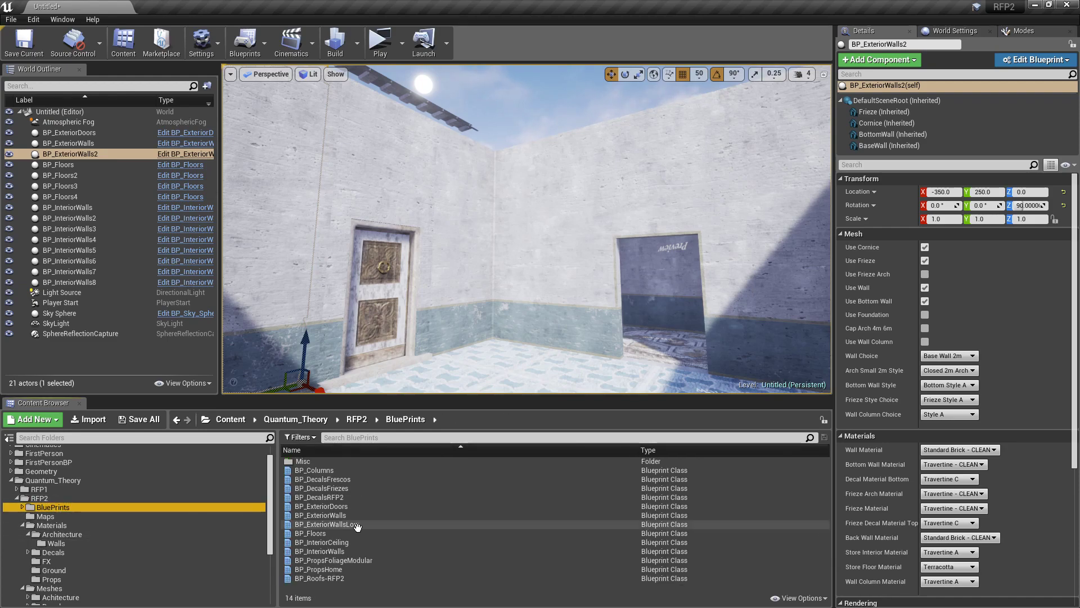
click(321, 542)
drag(511, 166, 421, 77)
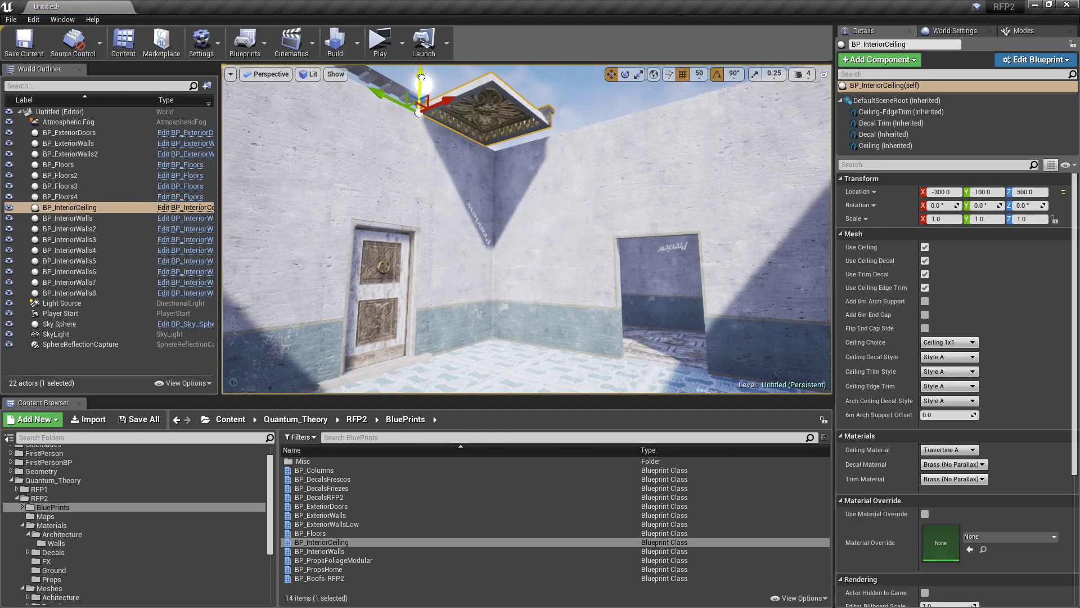
Move the ceiling piece to Y 50 and rotate it 90° about the Z axis
key(w)
right_drag(422, 87, 428, 62)
key(s)
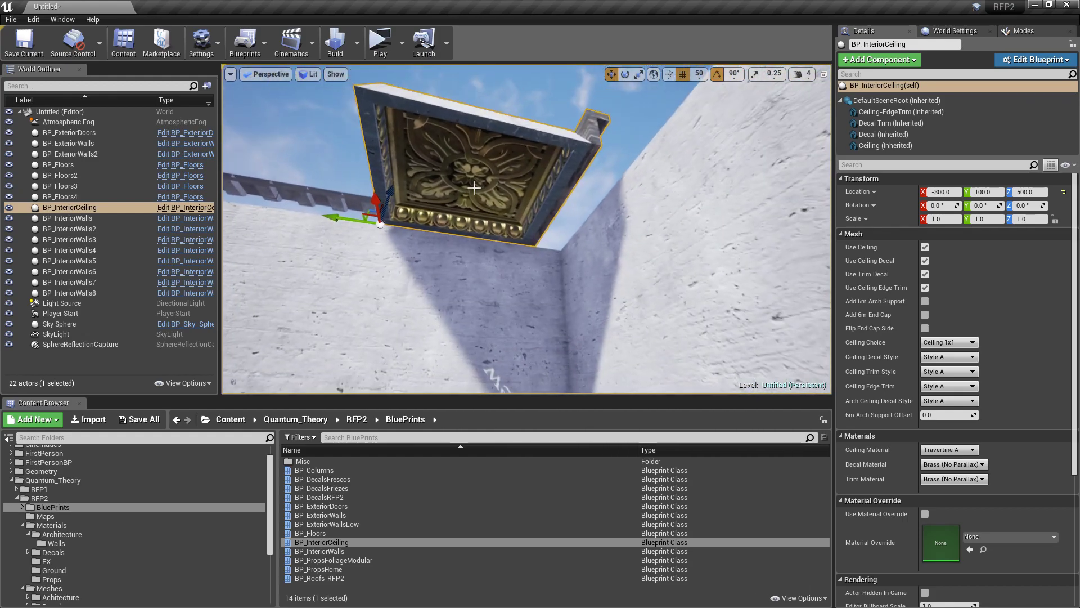
drag(339, 219, 375, 218)
mouse_move(582, 245)
right_down()
mouse_move(585, 265)
mouse_move(583, 244)
right_up()
key(s)
key(e)
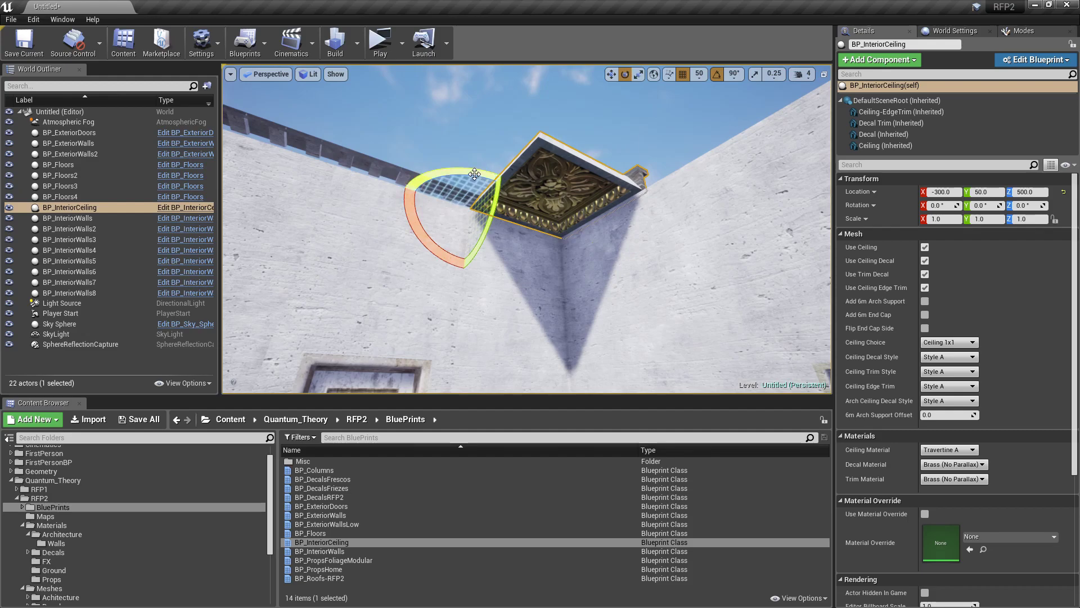
drag(468, 192, 755, 240)
right_drag(755, 240, 762, 258)
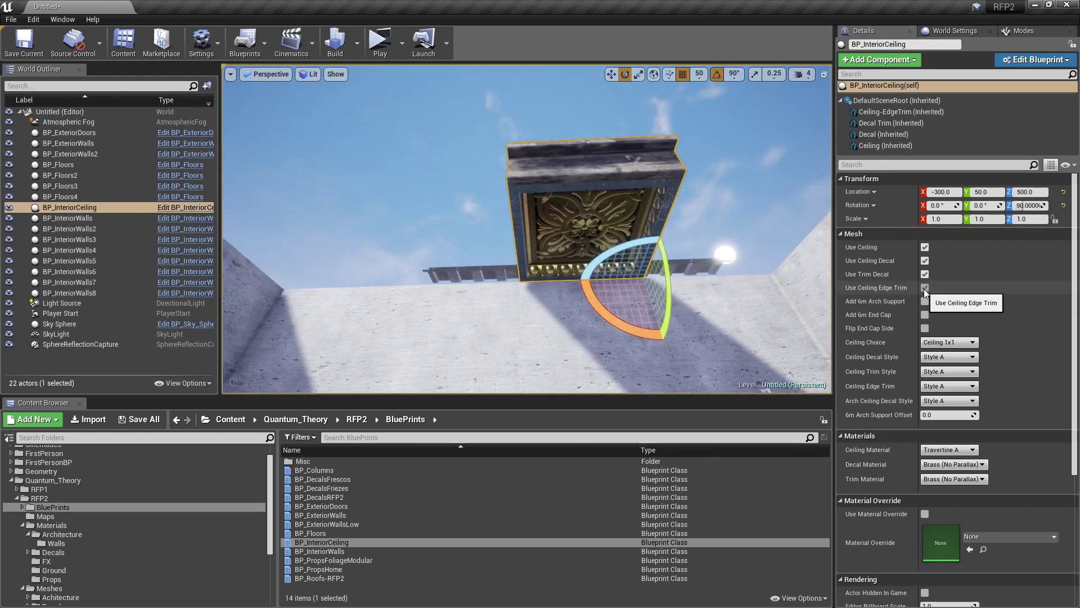
Turn off Use Ceiling Edge Trim on the BP_InteriorCeiling piece
mouse_move(579, 196)
right_down()
mouse_move(586, 204)
mouse_move(579, 197)
right_up()
key(s)
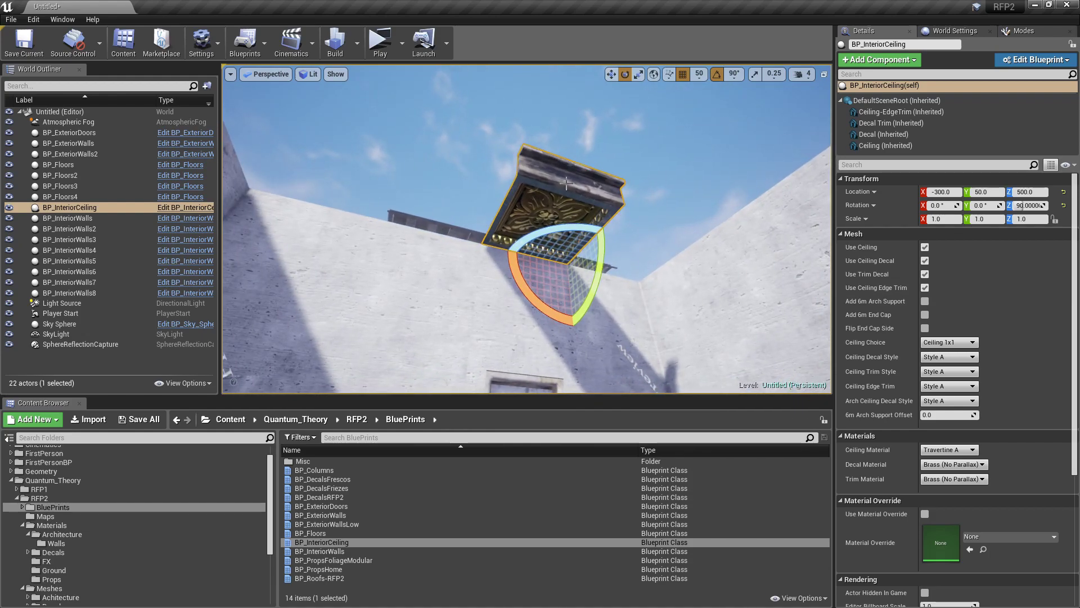
click(925, 288)
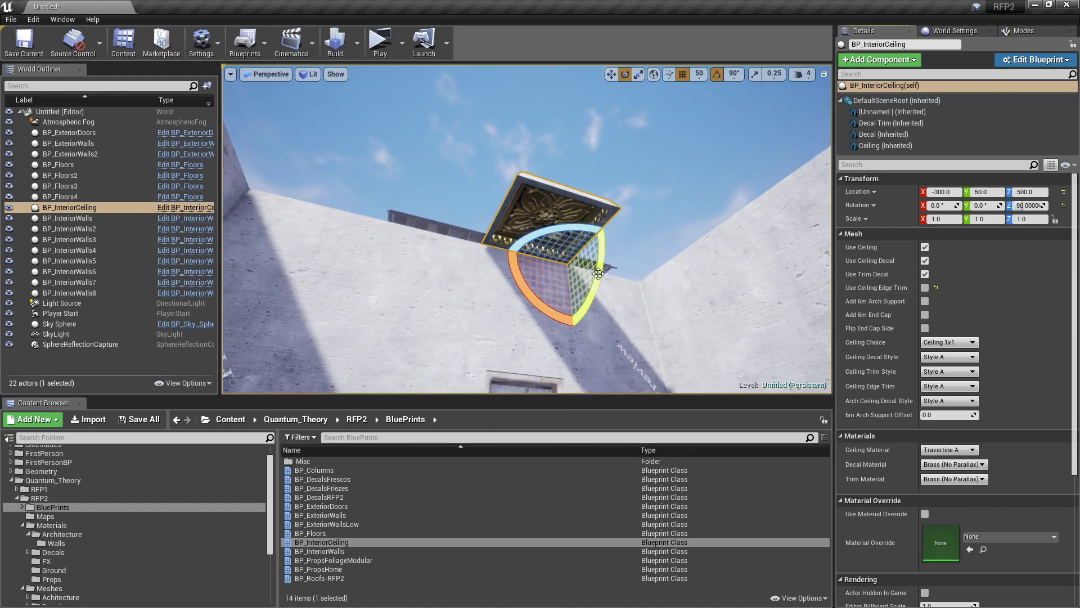
Try Ceiling 1x2, Ceiling 2x2 and Arch Vaulted A as the Ceiling Choice of the BP_InteriorCeiling piece
click(950, 342)
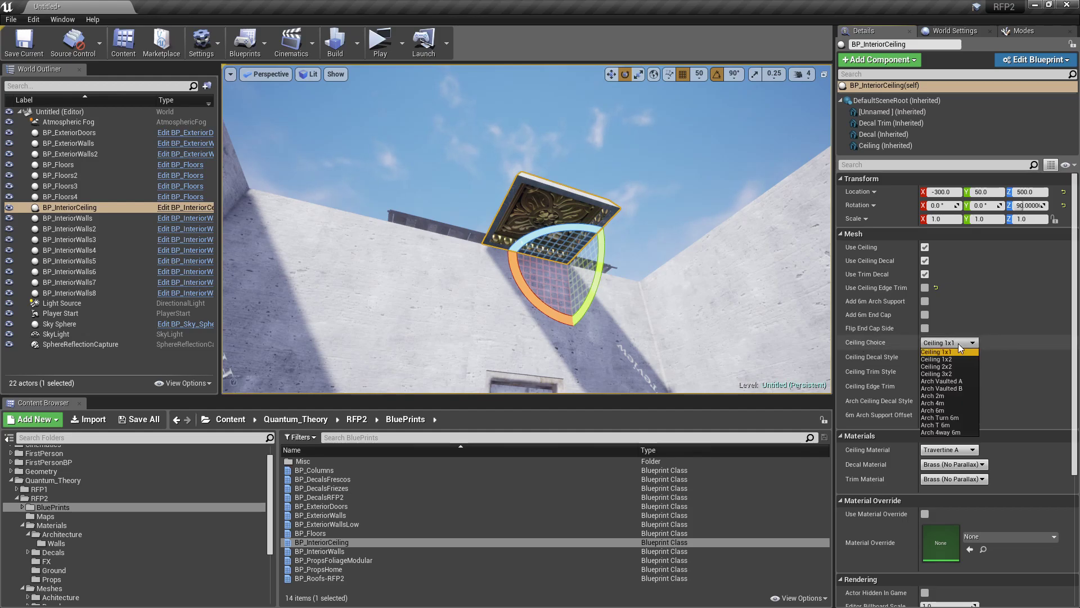
click(953, 359)
click(951, 342)
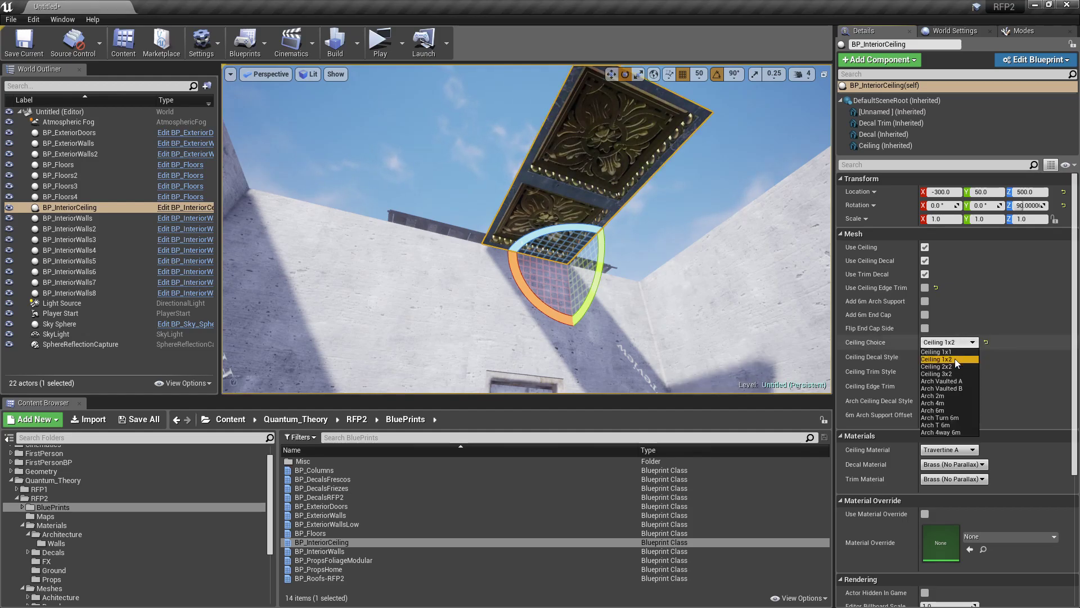
click(936, 367)
click(951, 343)
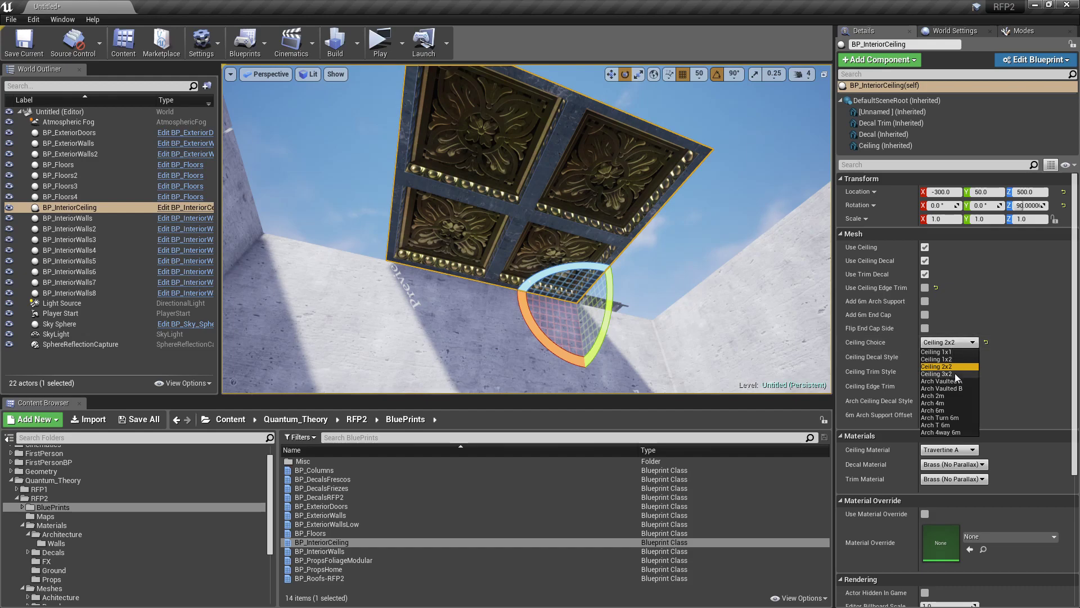
click(954, 382)
right_drag(695, 318, 694, 319)
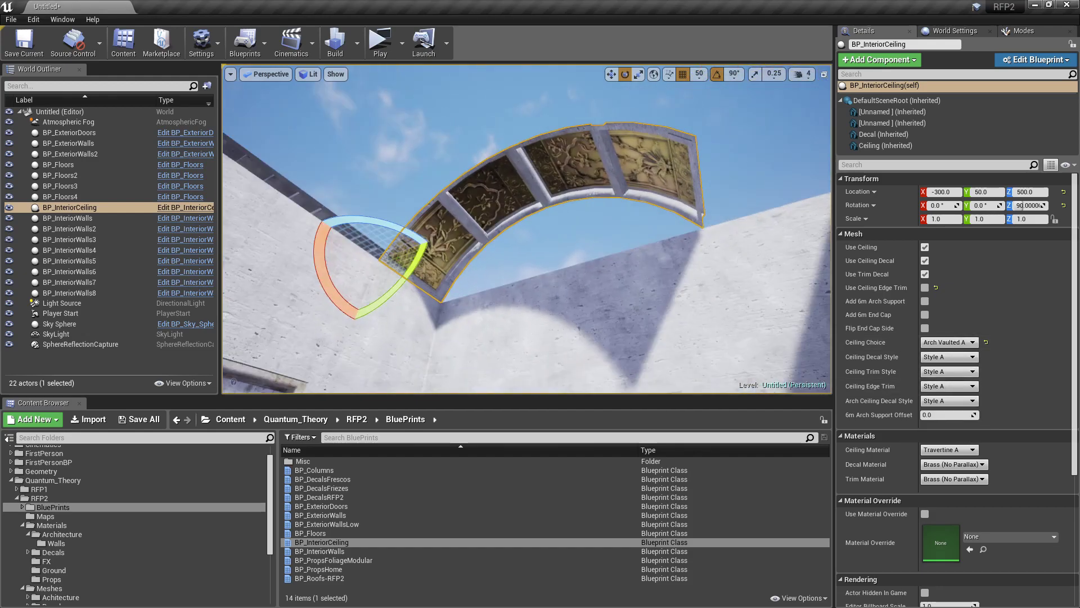
Try the arch variants Arch 2m, Arch 4m and Arch T 6m as the ceiling piece's Ceiling Choice
click(956, 342)
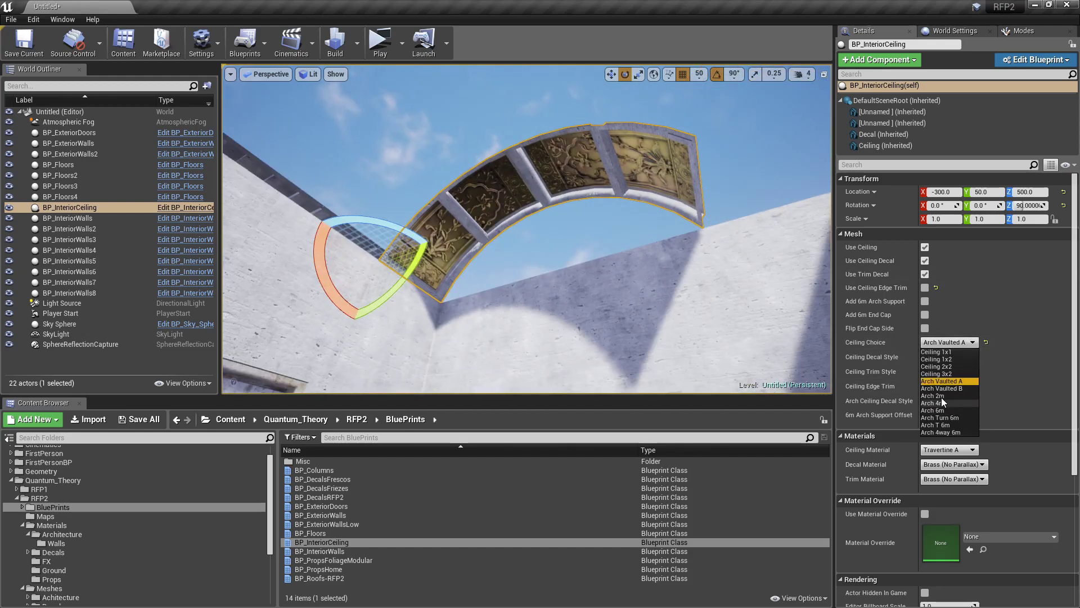
click(941, 397)
click(955, 343)
click(950, 403)
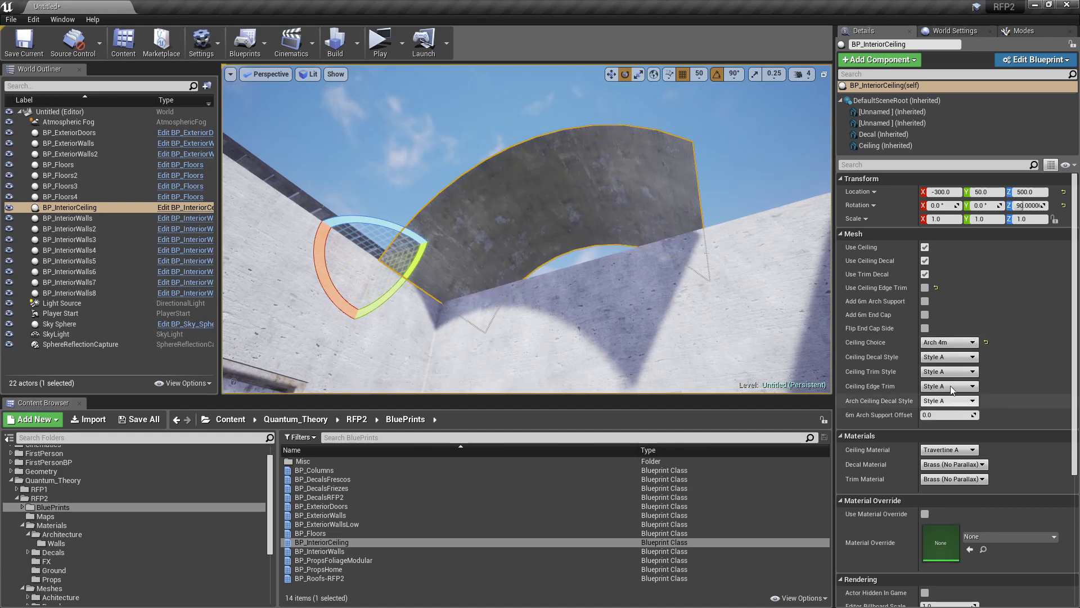
click(950, 342)
click(936, 414)
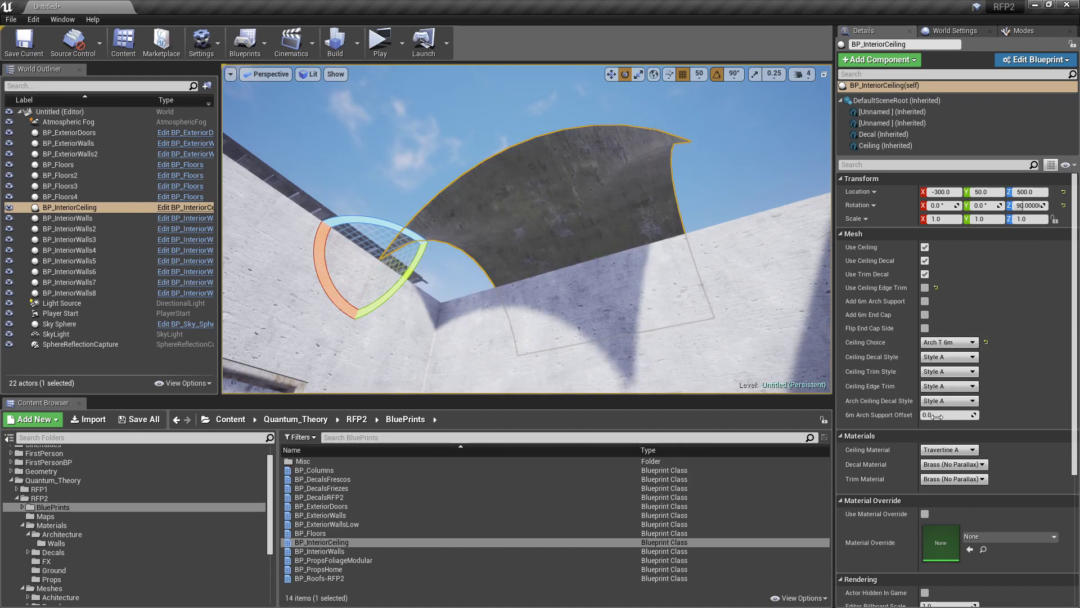
Move the arched ceiling piece across the enclosed space to X -250, Y 450
right_drag(427, 257, 374, 222)
key(w)
drag(461, 318, 384, 333)
mouse_move(384, 333)
right_down()
mouse_move(495, 333)
mouse_move(573, 383)
mouse_move(461, 321)
mouse_move(444, 298)
mouse_move(385, 333)
right_up()
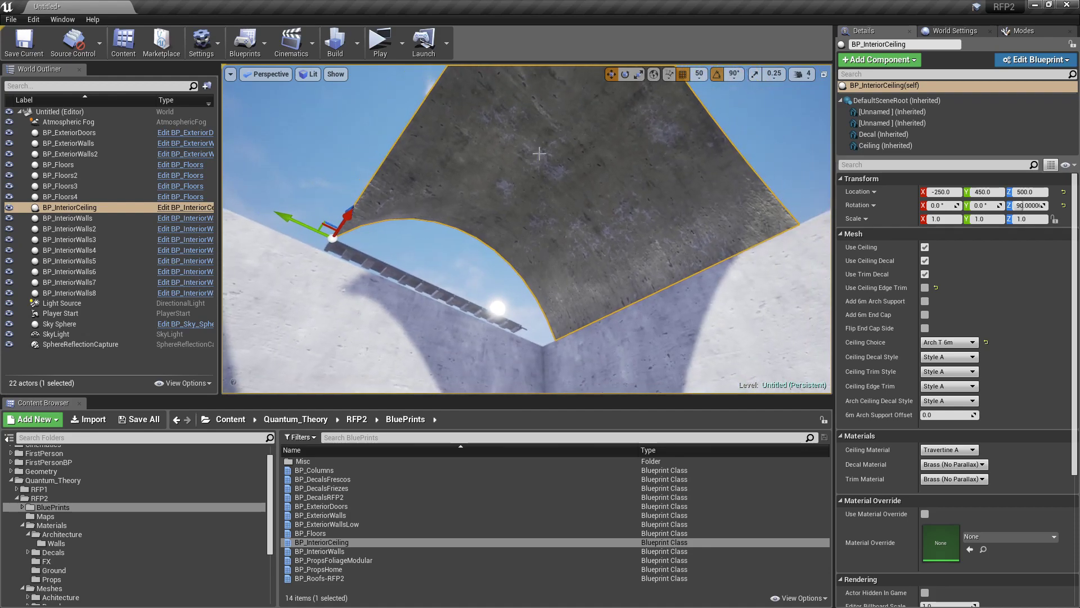
Set the Ceiling Choice to Ceiling 2x2, and duplicate the repositioned piece beside it at X -300, Y 250
click(950, 342)
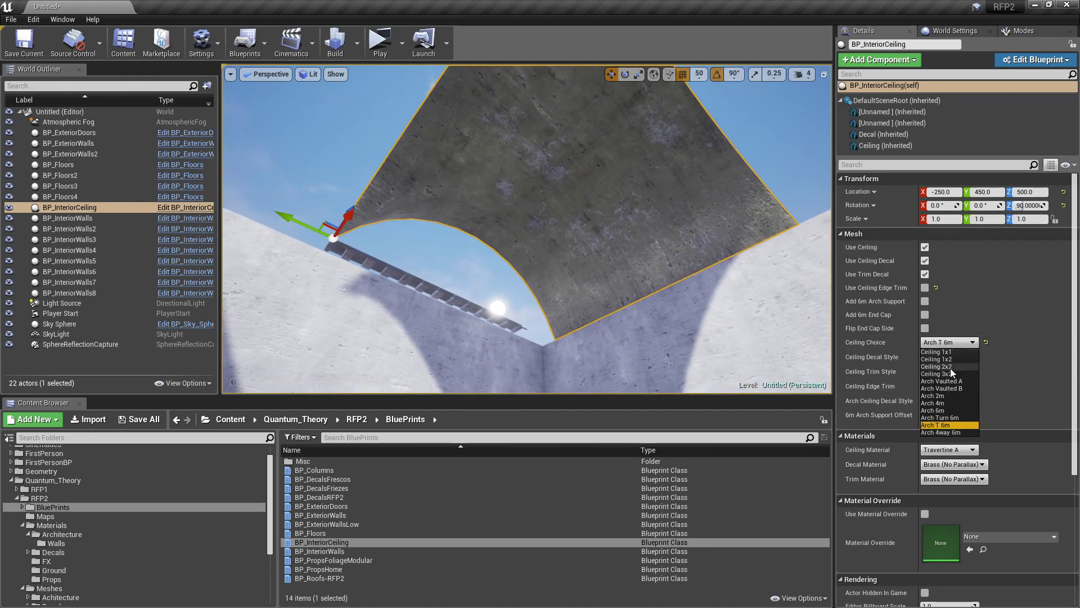
click(951, 366)
right_drag(667, 321, 584, 295)
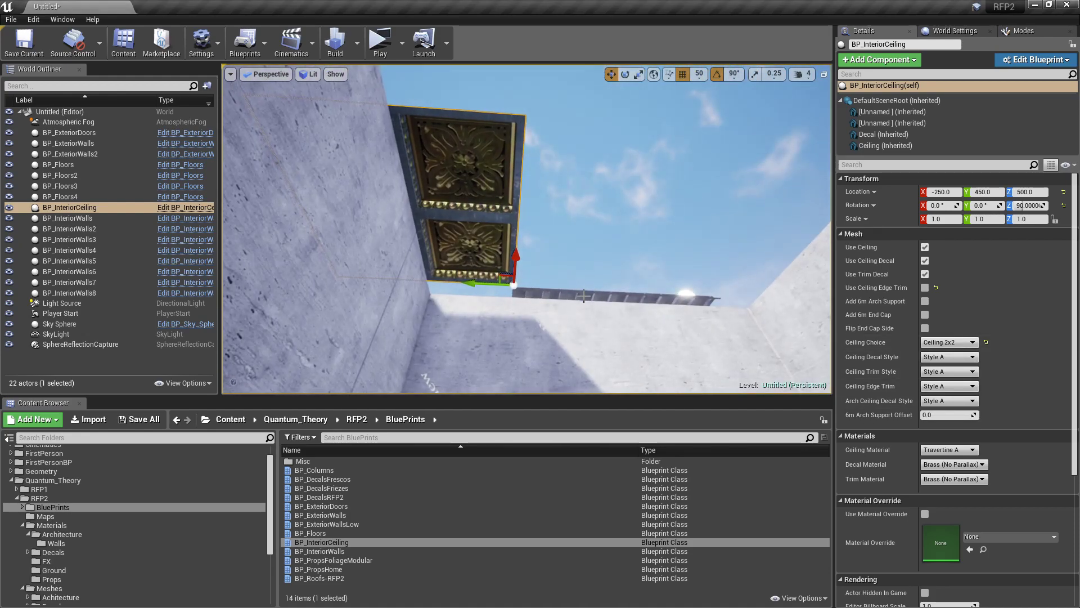
drag(503, 279, 560, 286)
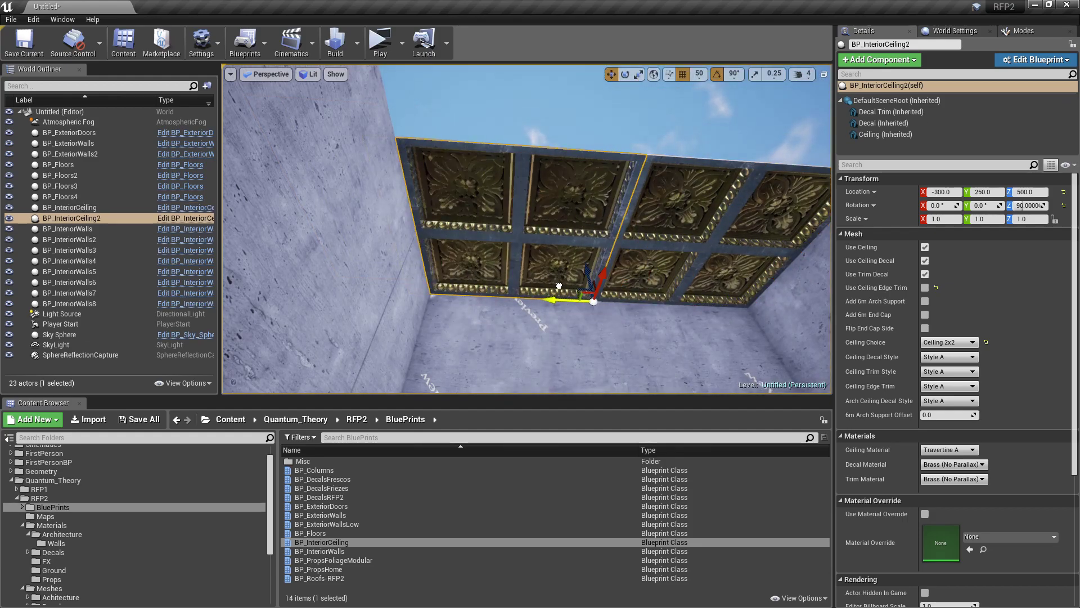
Select both 2x2 ceiling pieces and duplicate them along the X axis to X 100, covering the enclosed space
right_drag(560, 287, 560, 287)
ctrl+click(477, 270)
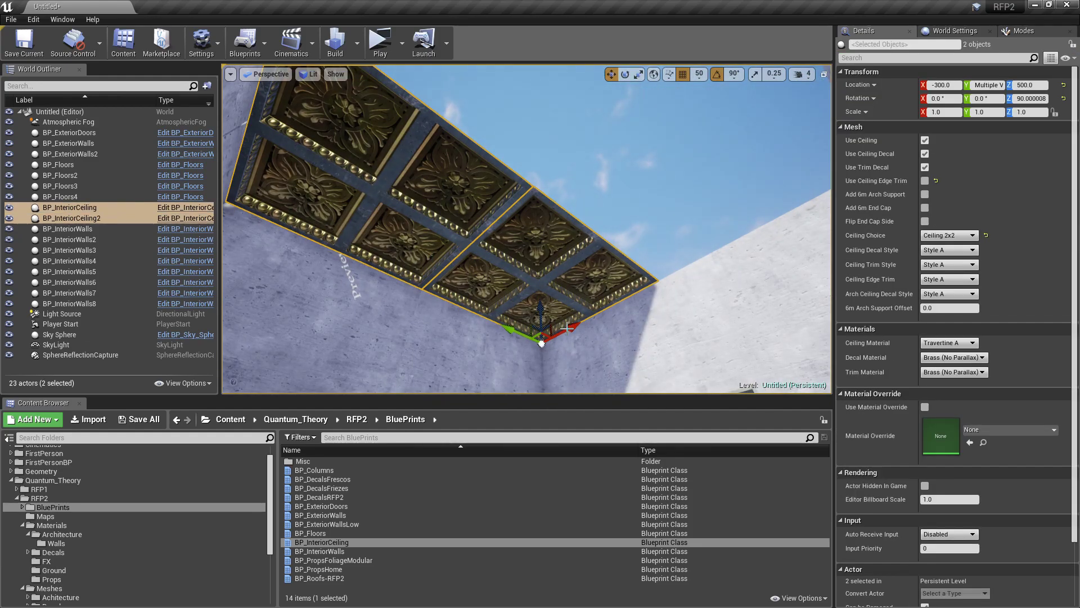
alt+drag(567, 328, 690, 229)
right_drag(690, 229, 788, 225)
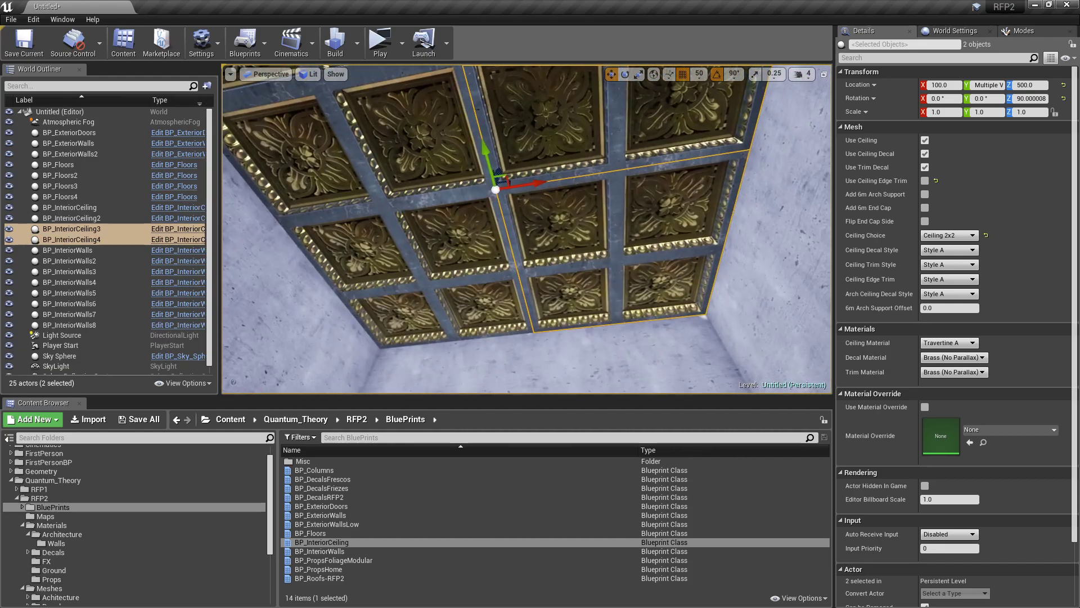
right_drag(597, 275, 597, 275)
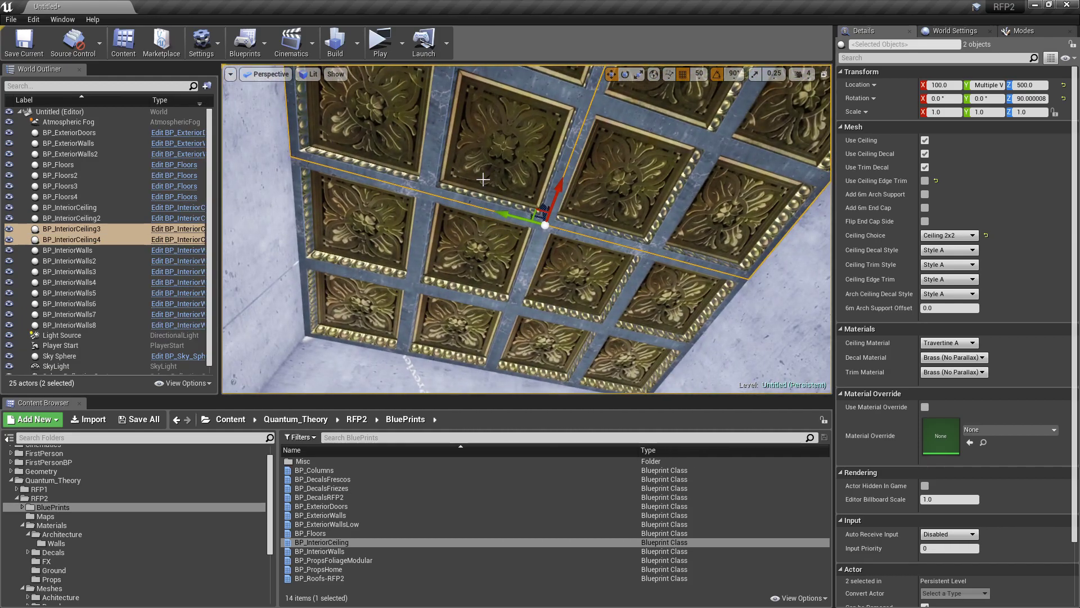
Select all four ceiling pieces and turn off Use Ceiling Decal and Use Trim Decal
ctrl+click(667, 188)
ctrl+click(585, 265)
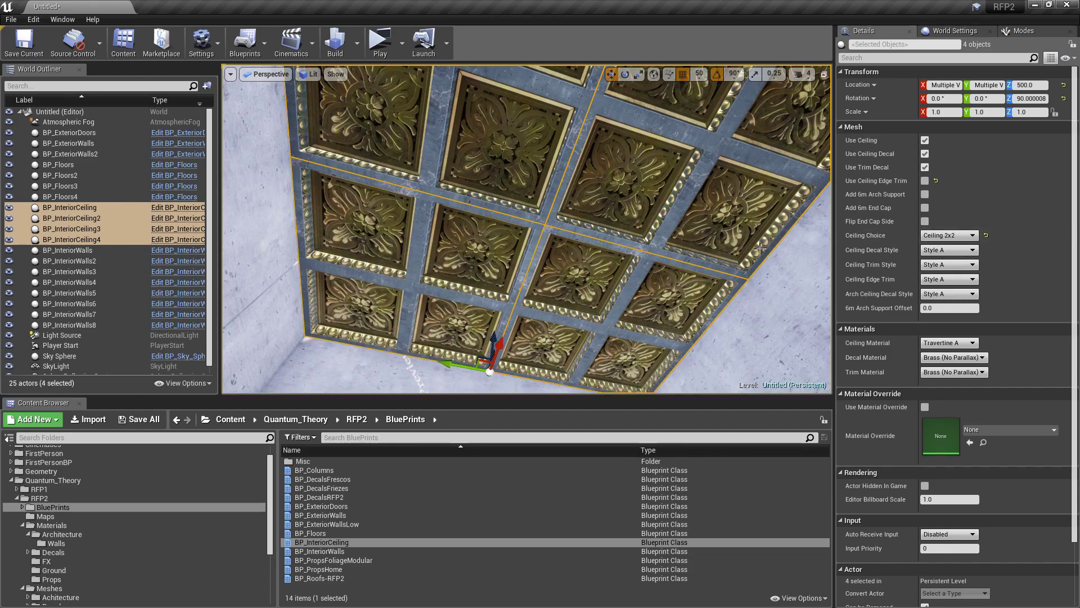
click(925, 154)
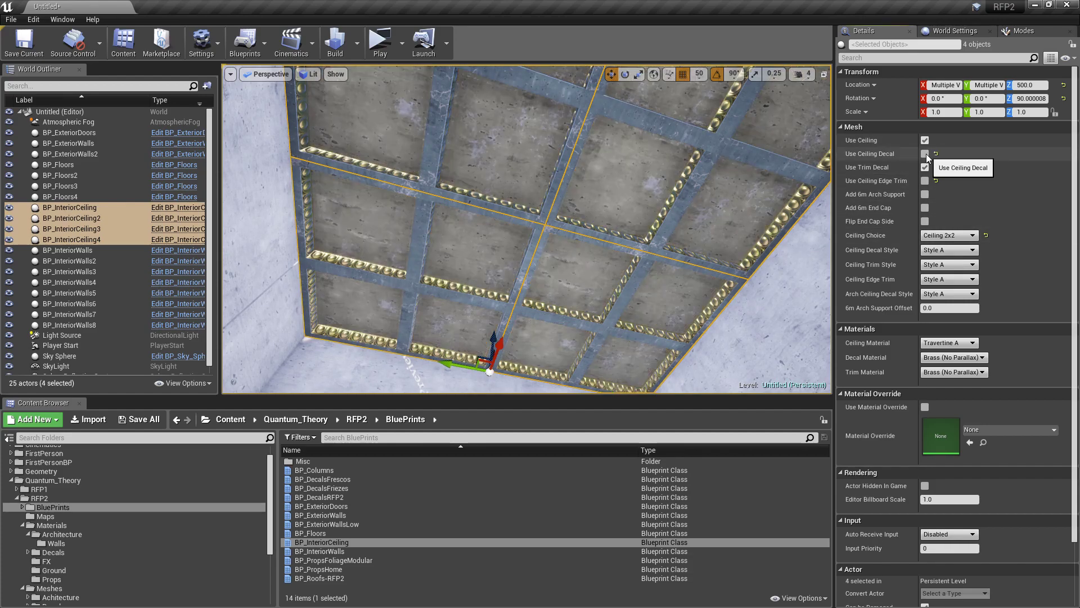
click(925, 167)
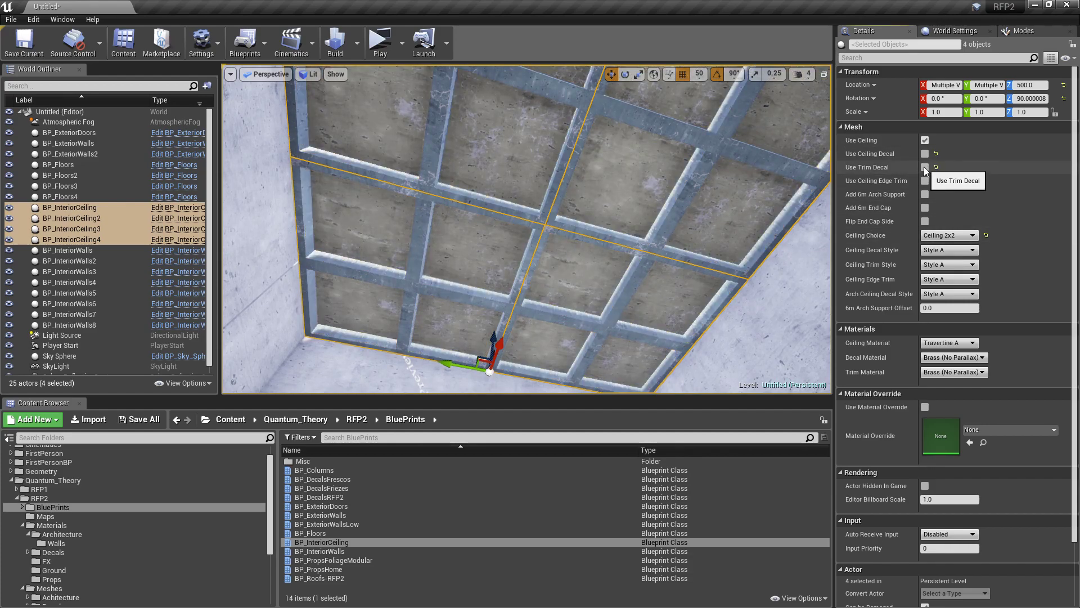
right_drag(732, 225, 771, 270)
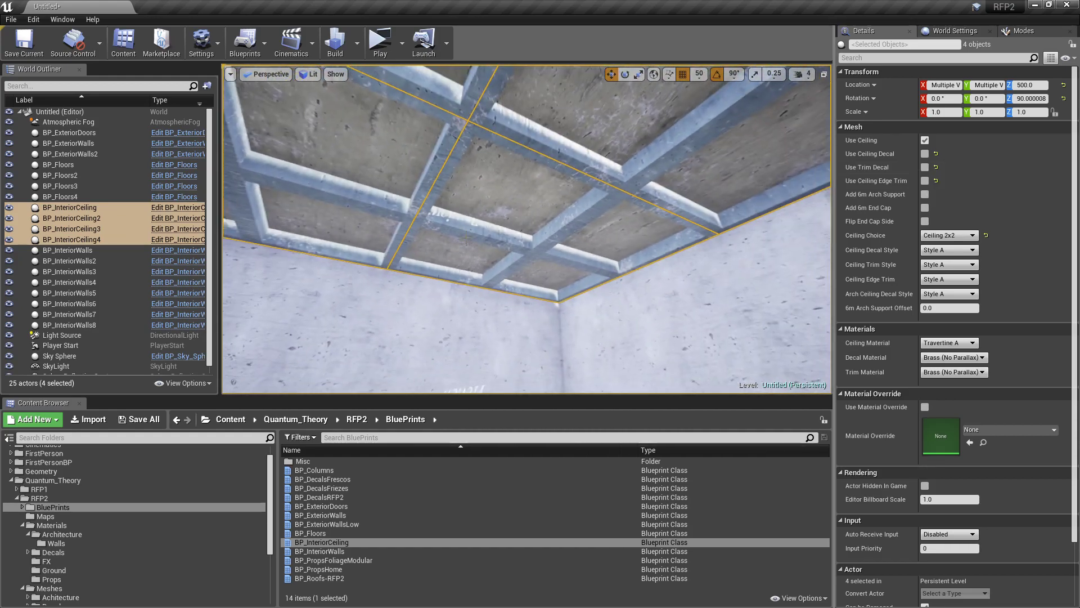
right_drag(536, 270, 538, 264)
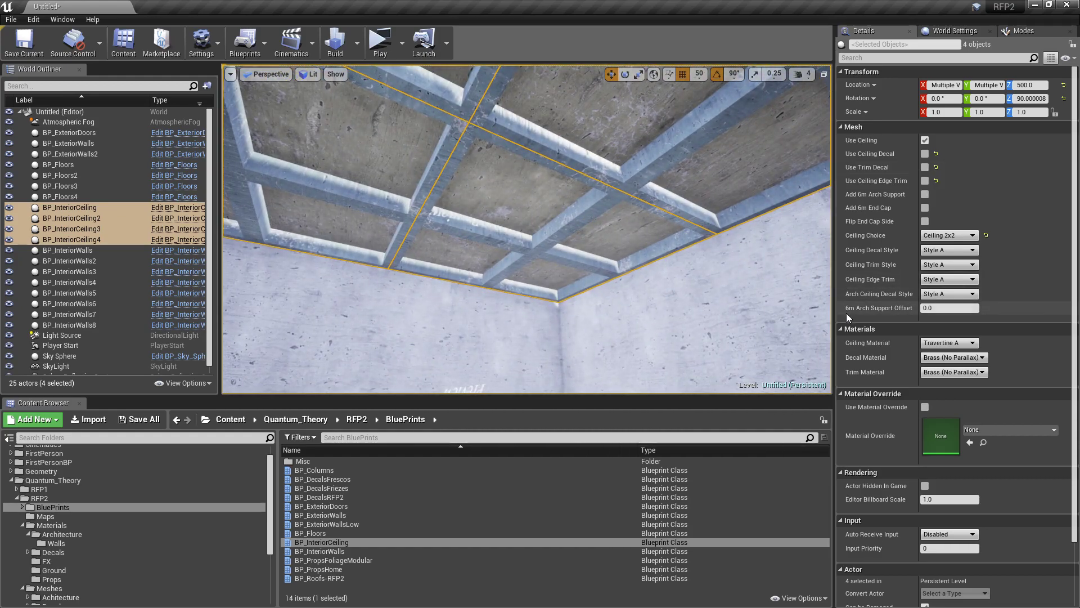
Try Travertine B, Travertine C and Concrete A as the Ceiling Material of the four ceiling pieces
click(963, 345)
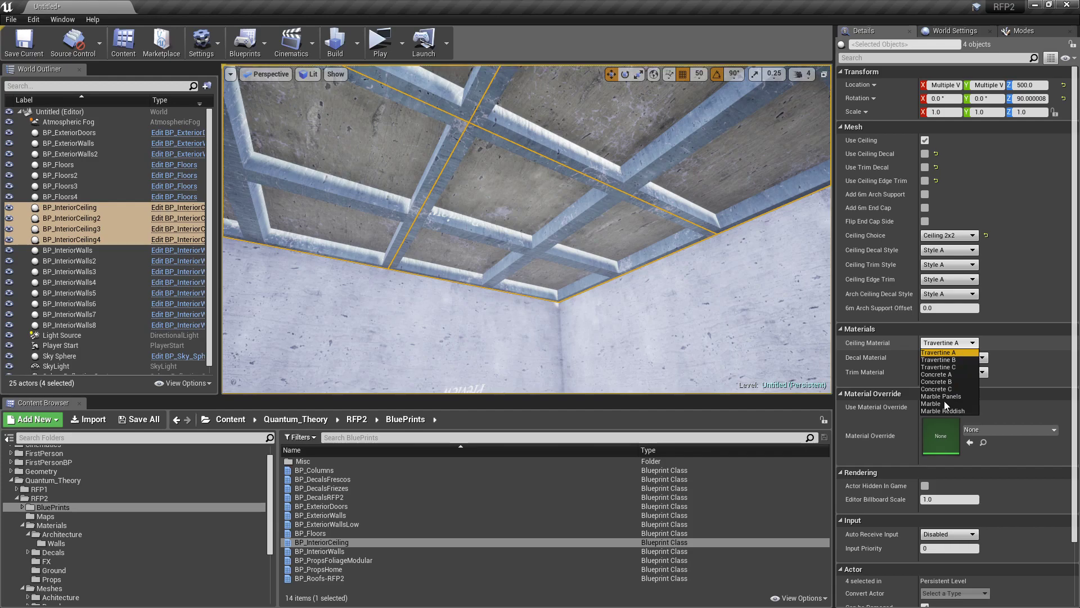
click(940, 359)
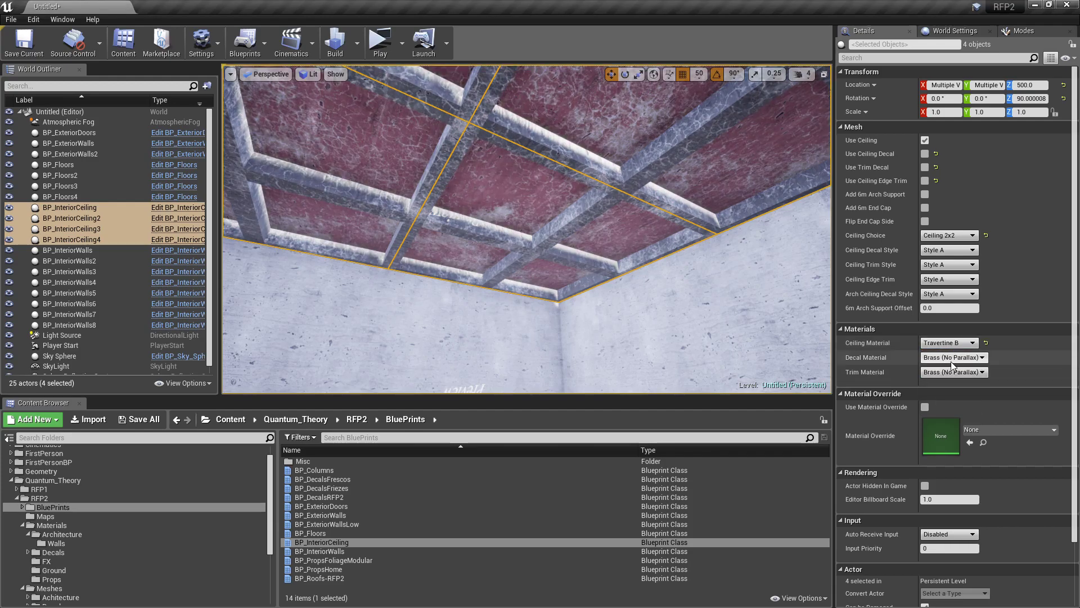
click(949, 343)
click(938, 367)
click(949, 343)
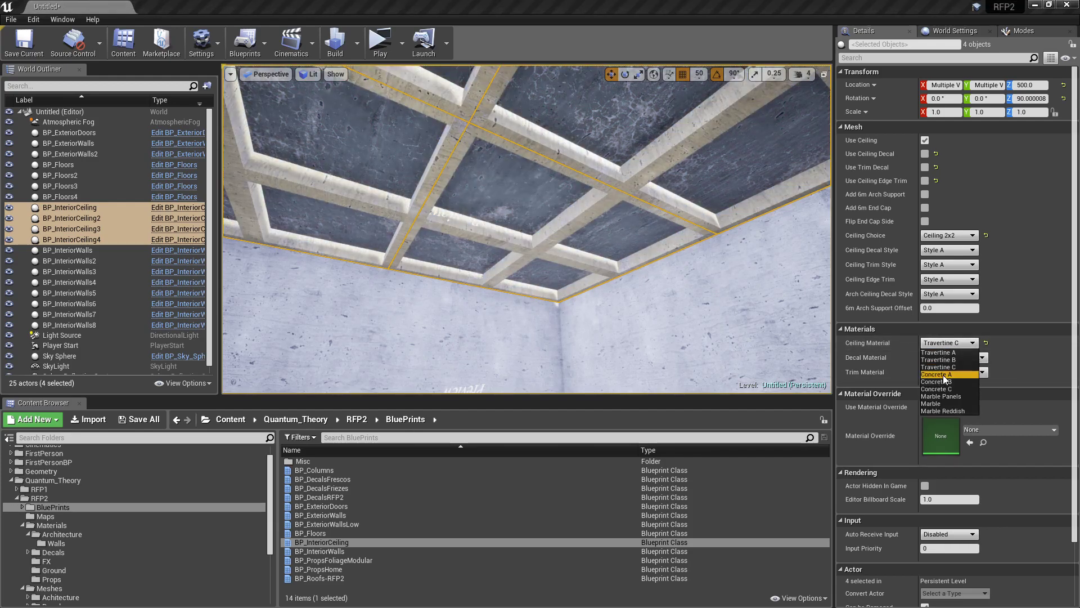
click(944, 376)
Try Marble and Marble Reddish as the Ceiling Material of the four ceiling pieces
click(949, 342)
click(936, 403)
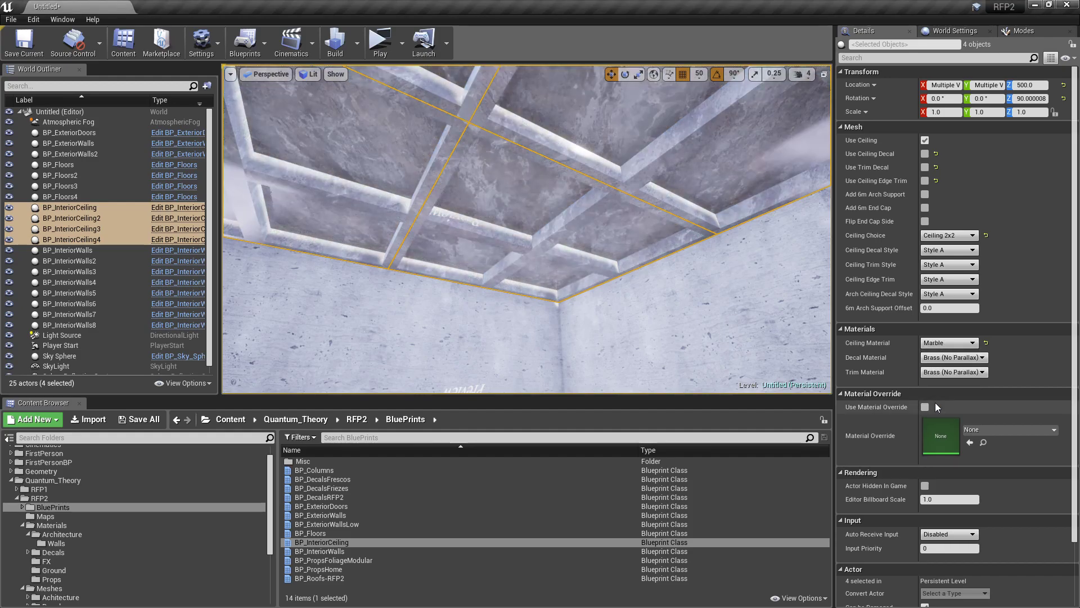
click(953, 343)
click(947, 410)
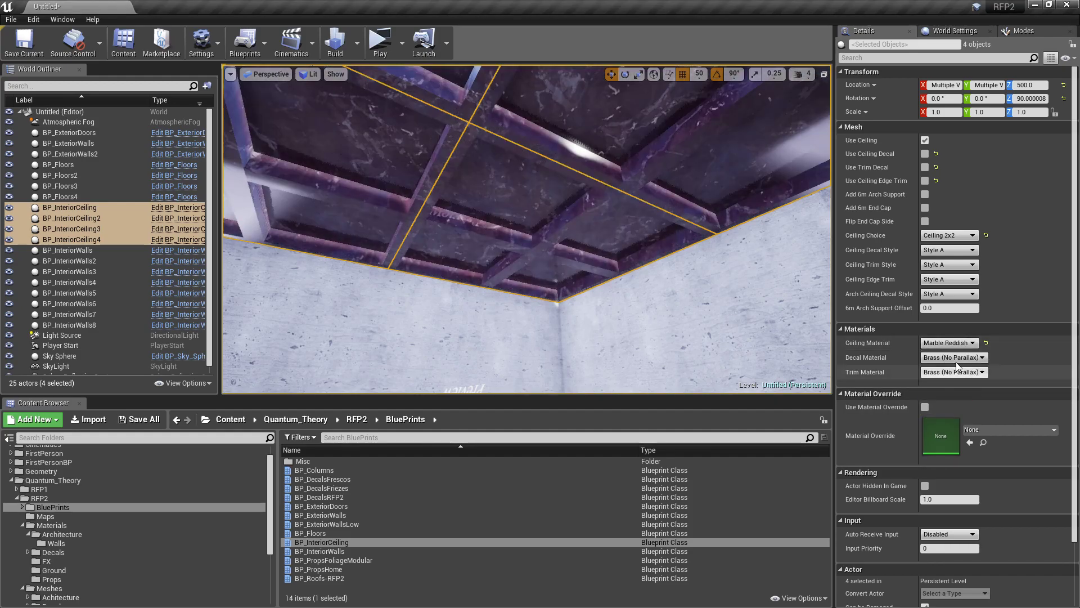
Try Concrete A once more as the Ceiling Material, and restore Travertine A on the four pieces
click(950, 343)
click(944, 375)
click(950, 343)
click(942, 358)
Turn Use Ceiling Decal and Use Trim Decal back on for the four ceiling pieces
right_drag(619, 292, 585, 271)
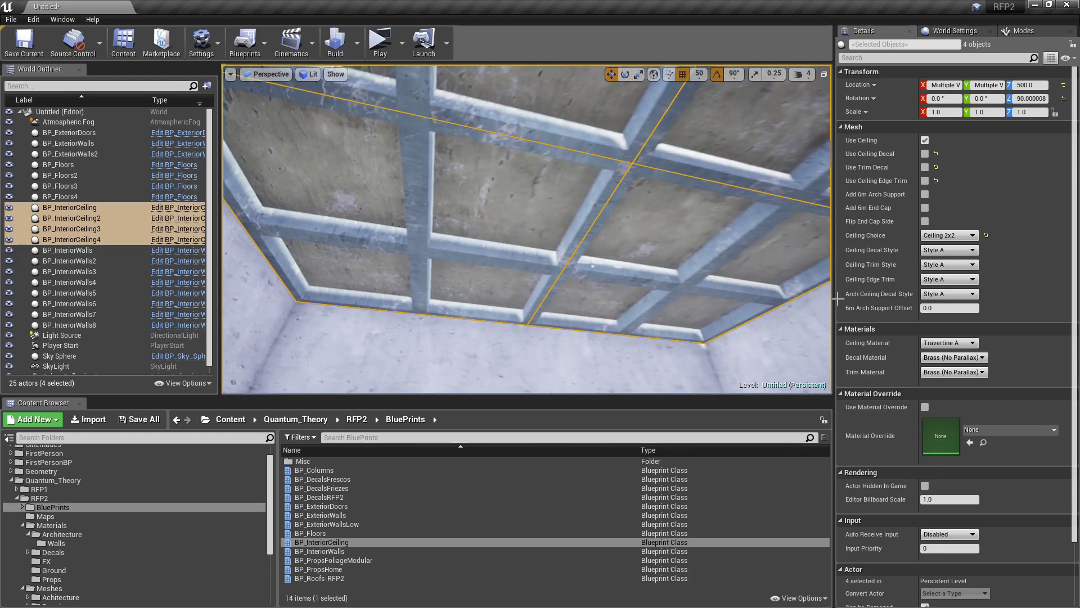
click(924, 154)
click(924, 167)
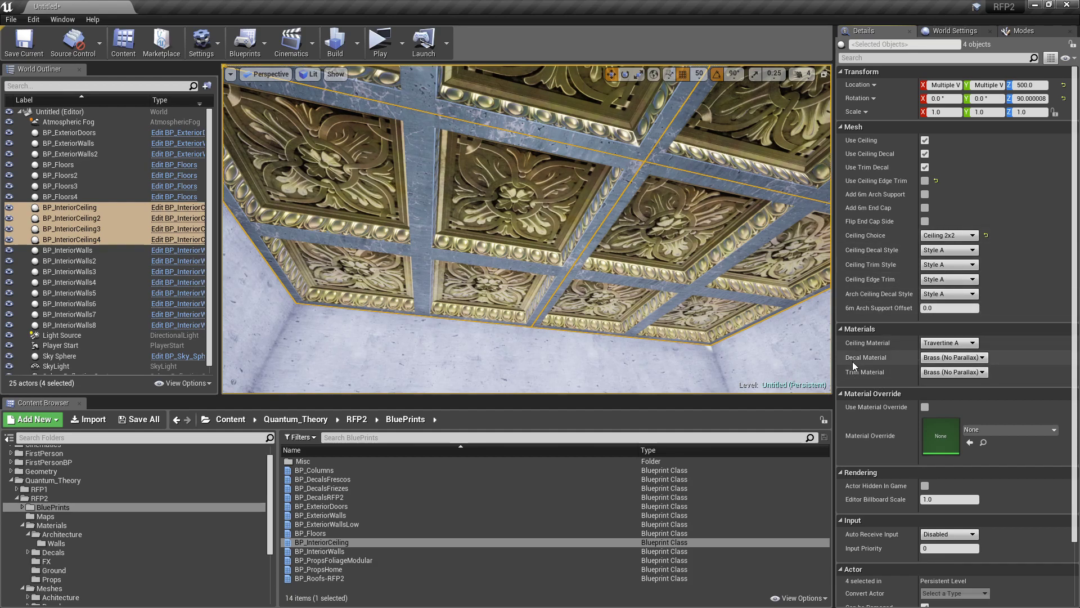
Set the Decal Material of the four ceiling pieces to Elegant Wood
click(954, 359)
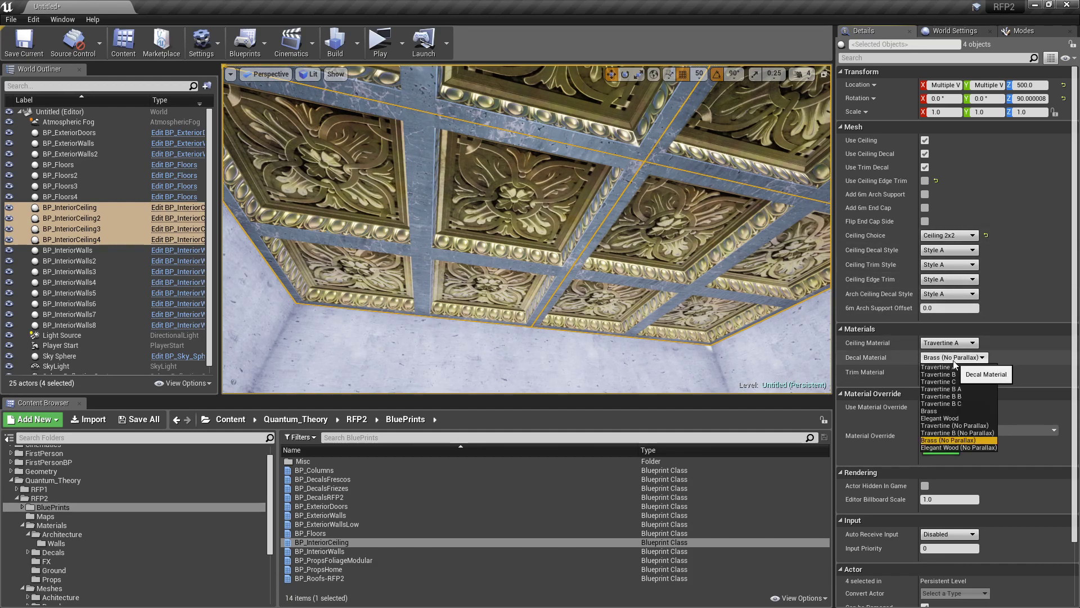
click(947, 418)
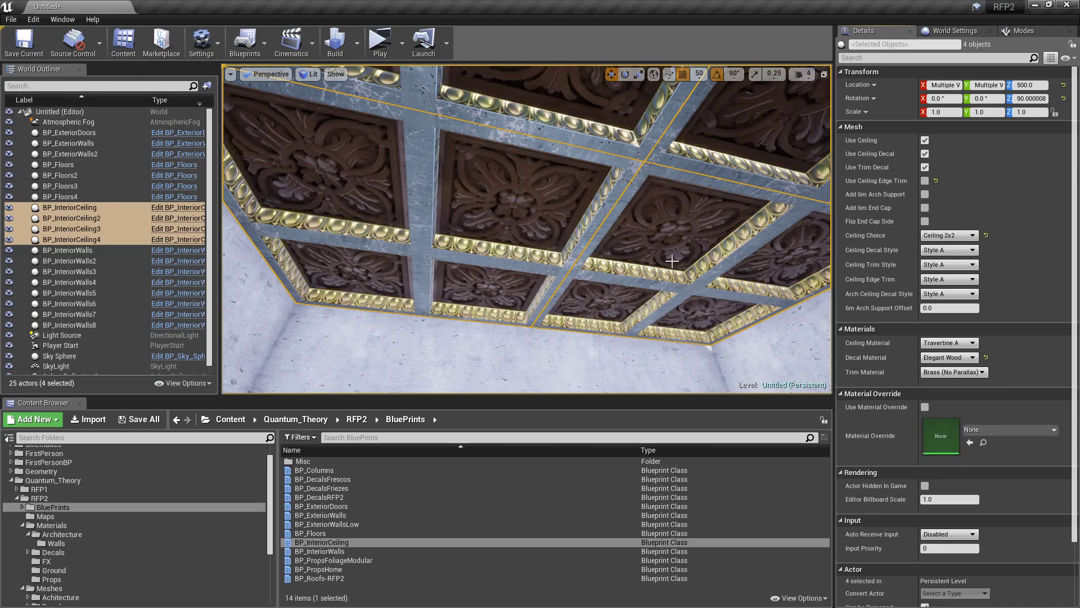
click(954, 358)
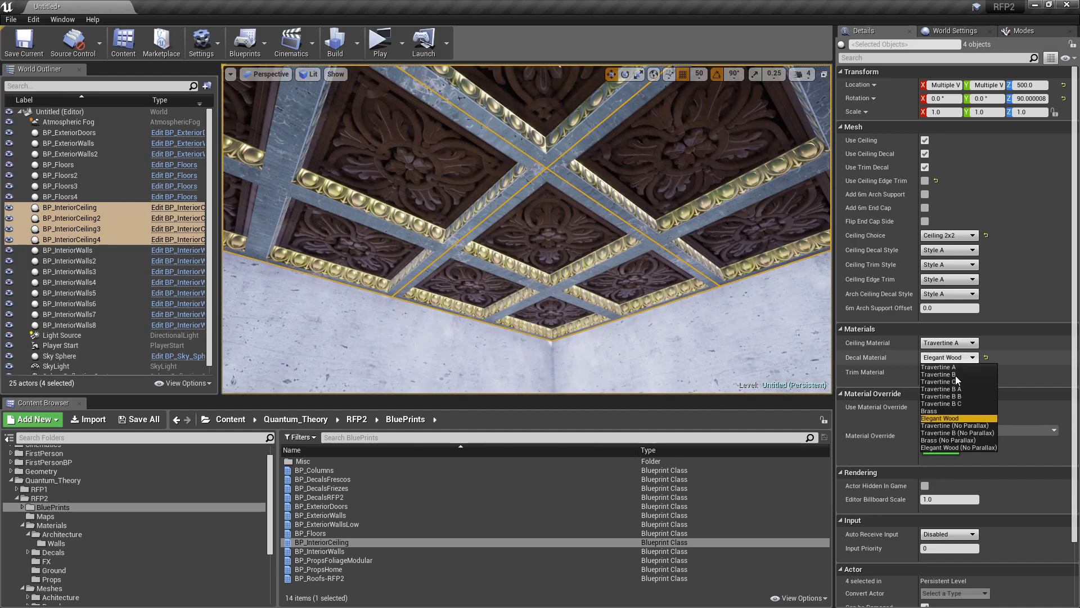
click(950, 417)
Set the Trim Material of the four ceiling pieces to Elegant Wood and inspect the carved panels up close
click(947, 372)
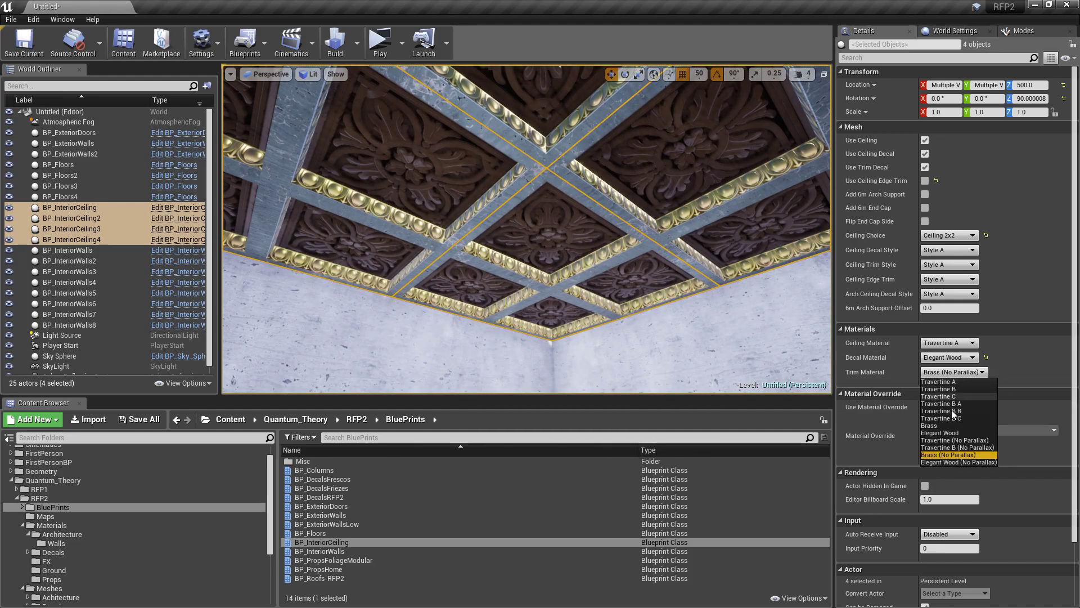
click(952, 431)
right_drag(697, 279, 698, 225)
right_drag(500, 231, 498, 233)
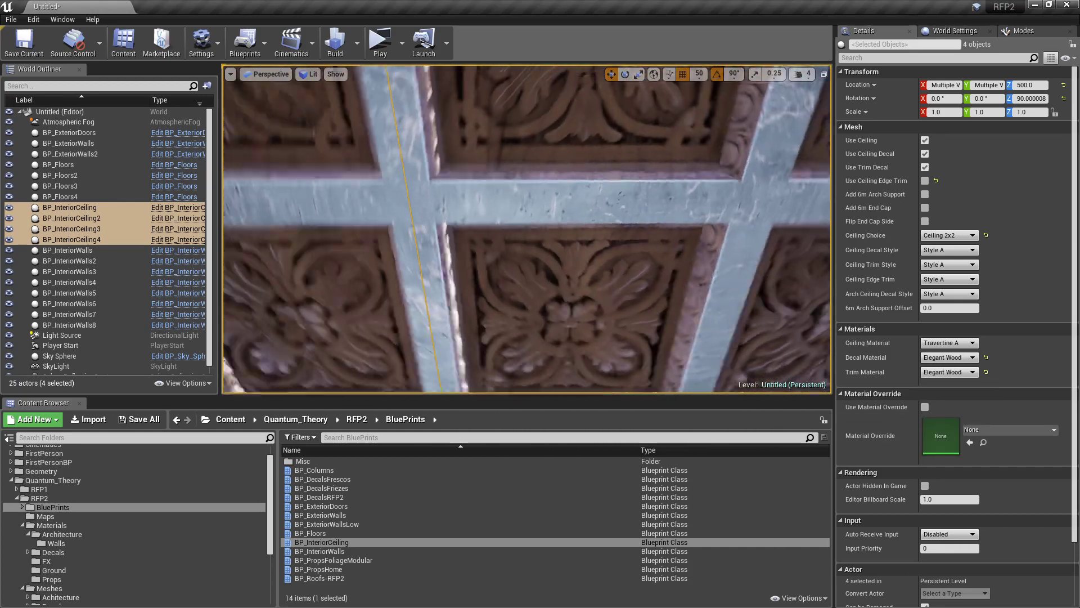
mouse_move(527, 229)
right_down()
mouse_move(507, 247)
mouse_move(529, 214)
mouse_move(512, 237)
mouse_move(540, 225)
right_up()
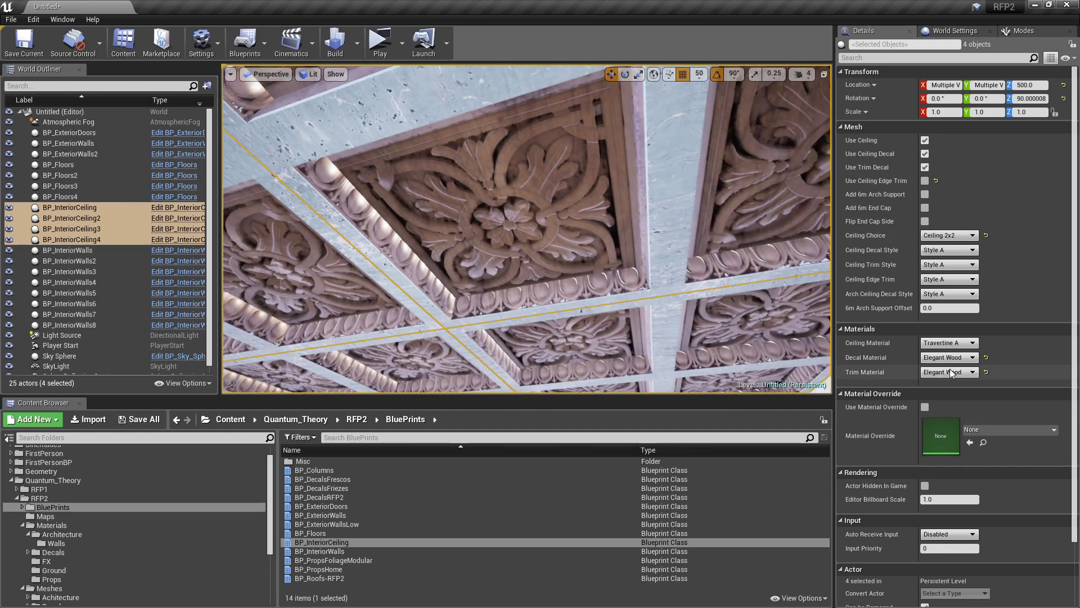
Change both the Trim Material and the Decal Material of the ceiling pieces to Elegant Wood (No Parallax)
click(951, 372)
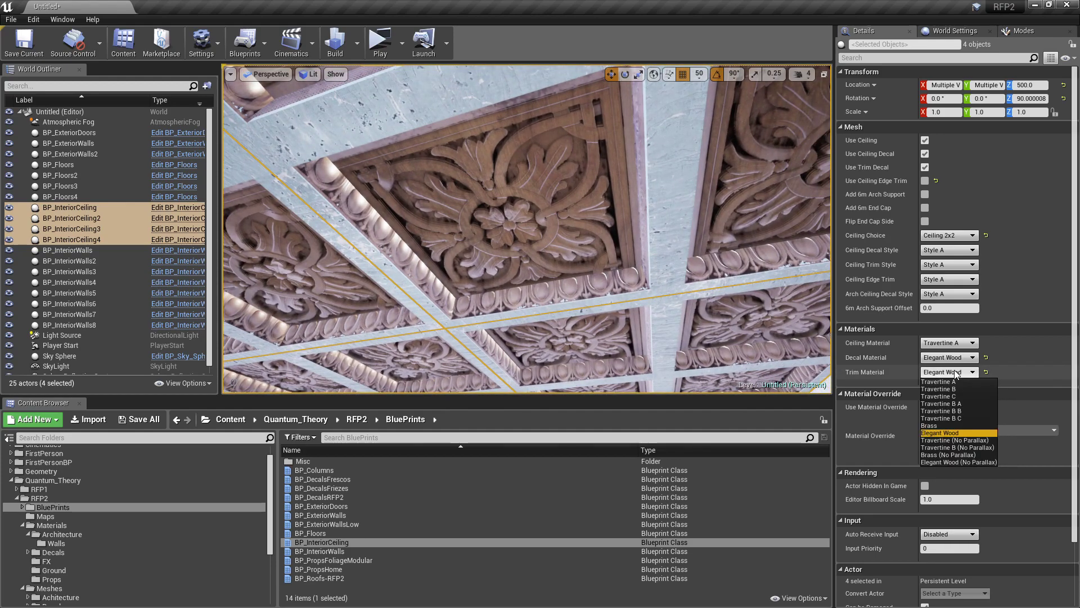
click(950, 461)
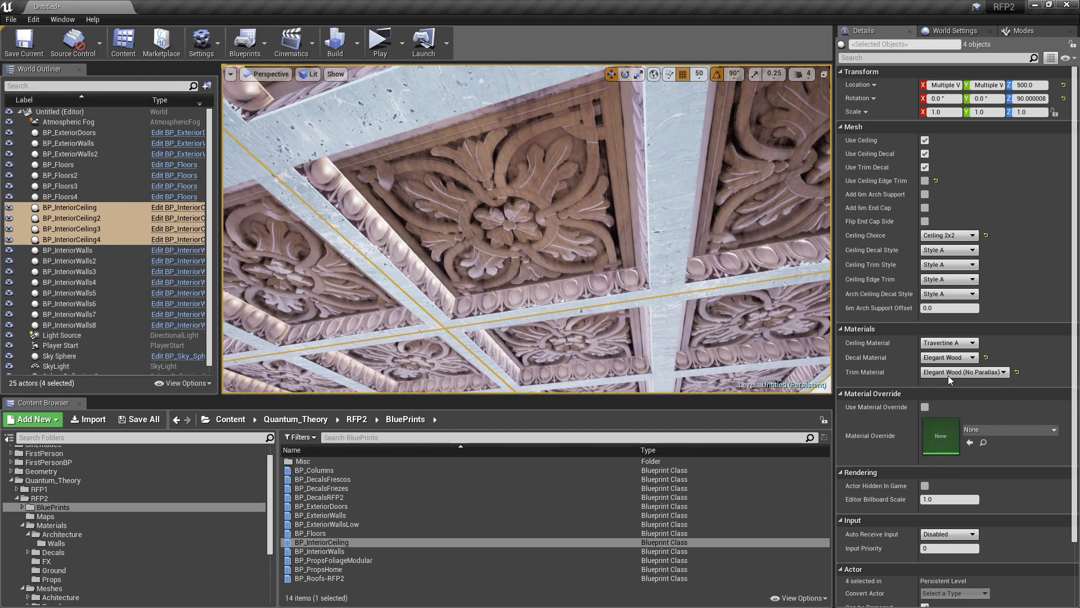
click(950, 358)
click(949, 448)
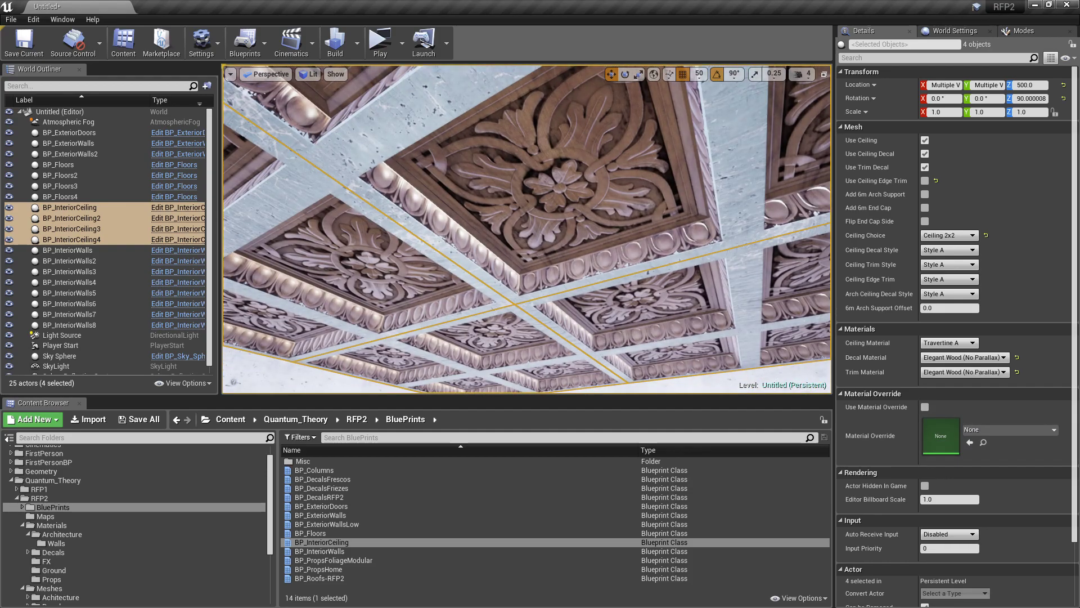
Change both the Decal Material and the Trim Material of the four ceiling pieces to Travertine B (No Parallax)
click(956, 357)
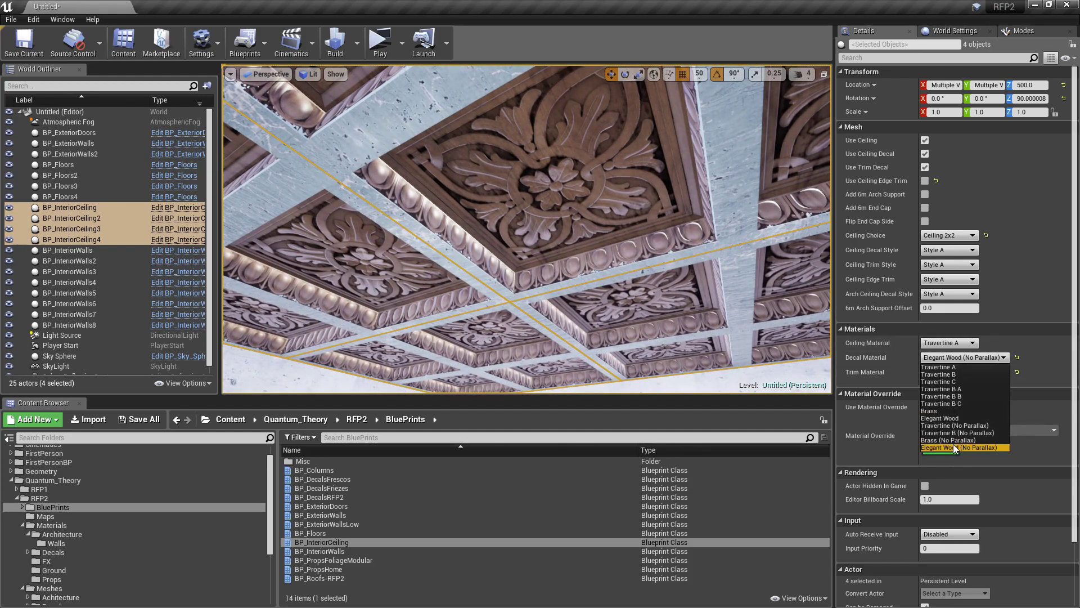
click(956, 431)
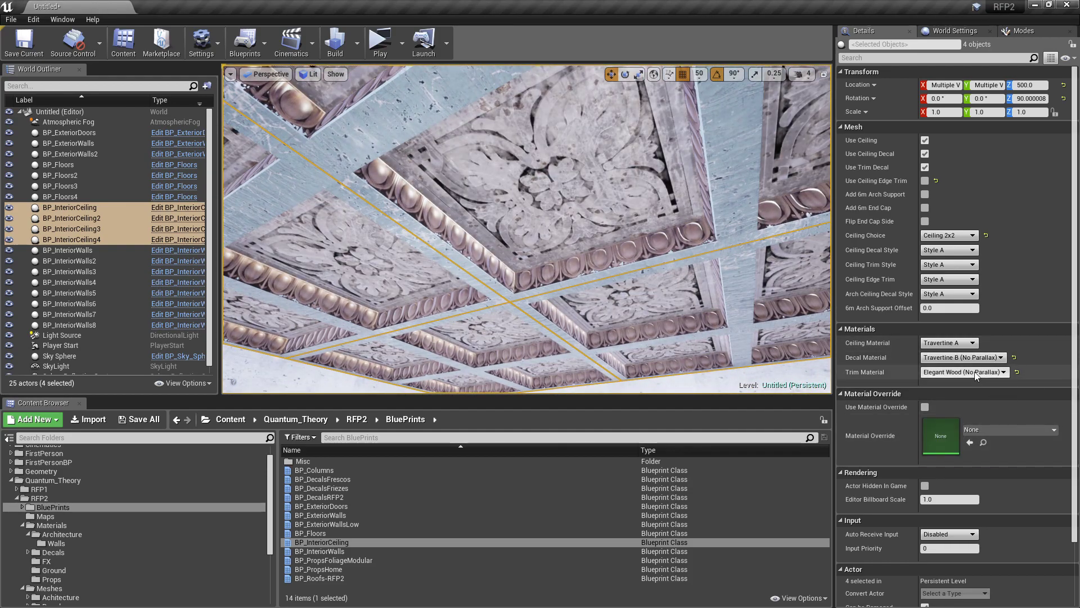
click(956, 372)
click(956, 448)
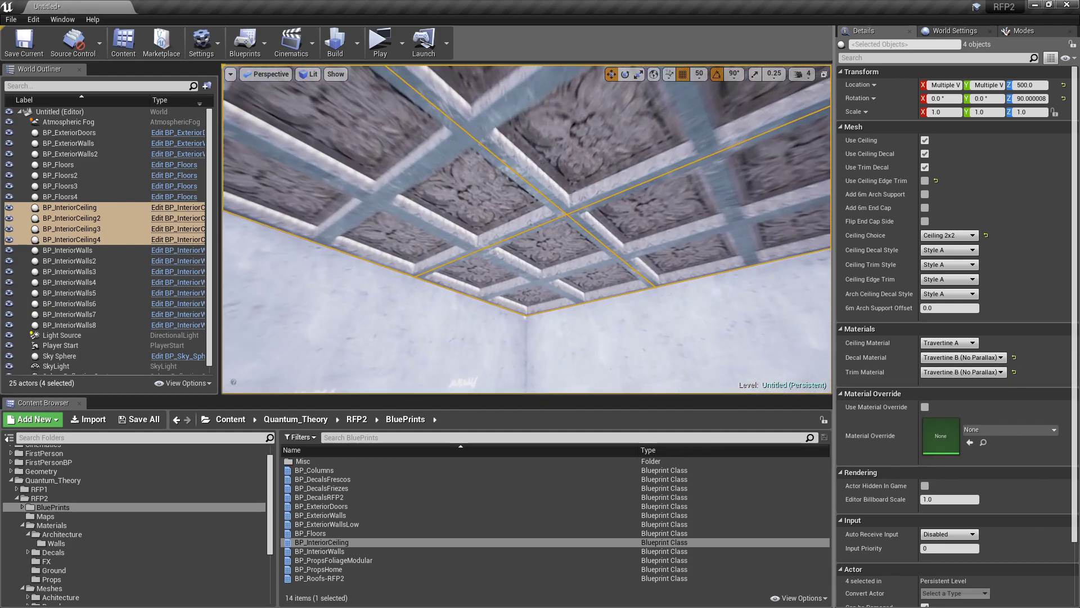
Turn off Use Trim Decal and Use Ceiling Decal for the four selected ceiling pieces
click(925, 167)
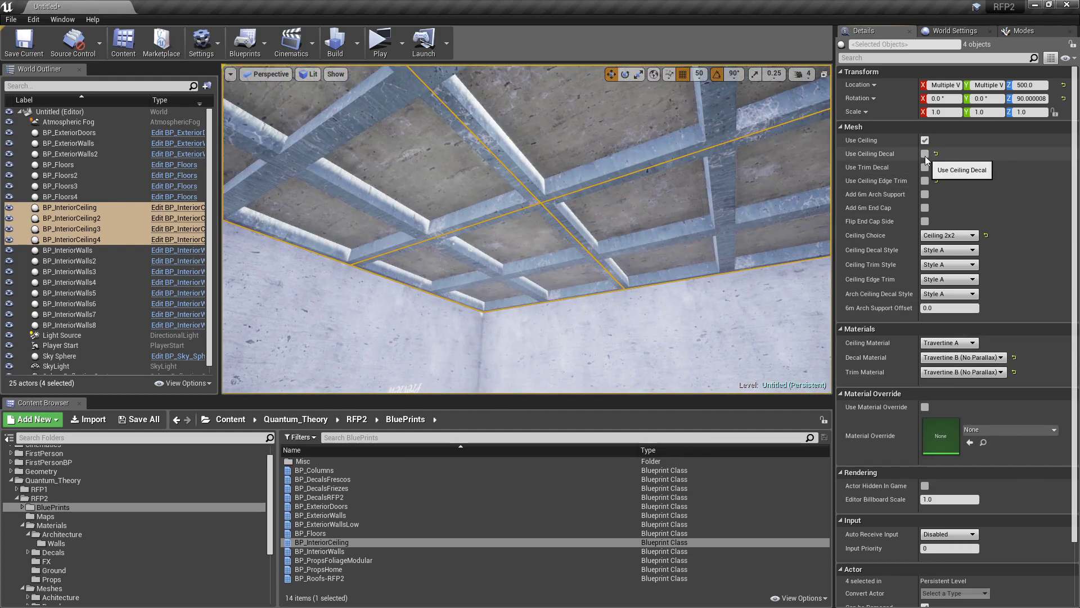
click(925, 154)
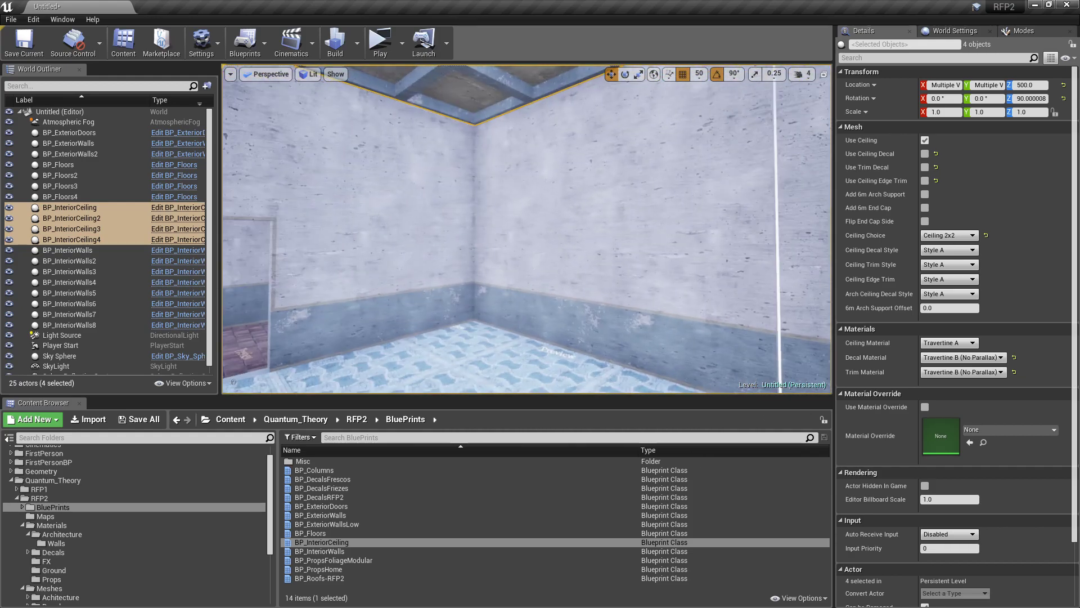
right_drag(651, 224, 388, 216)
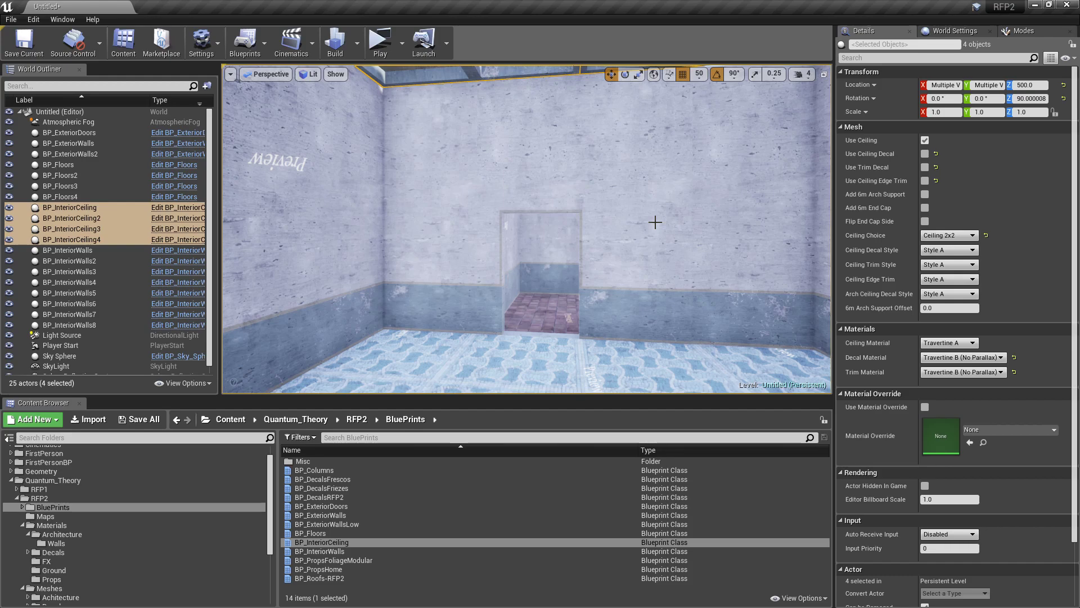
right_drag(655, 222, 574, 203)
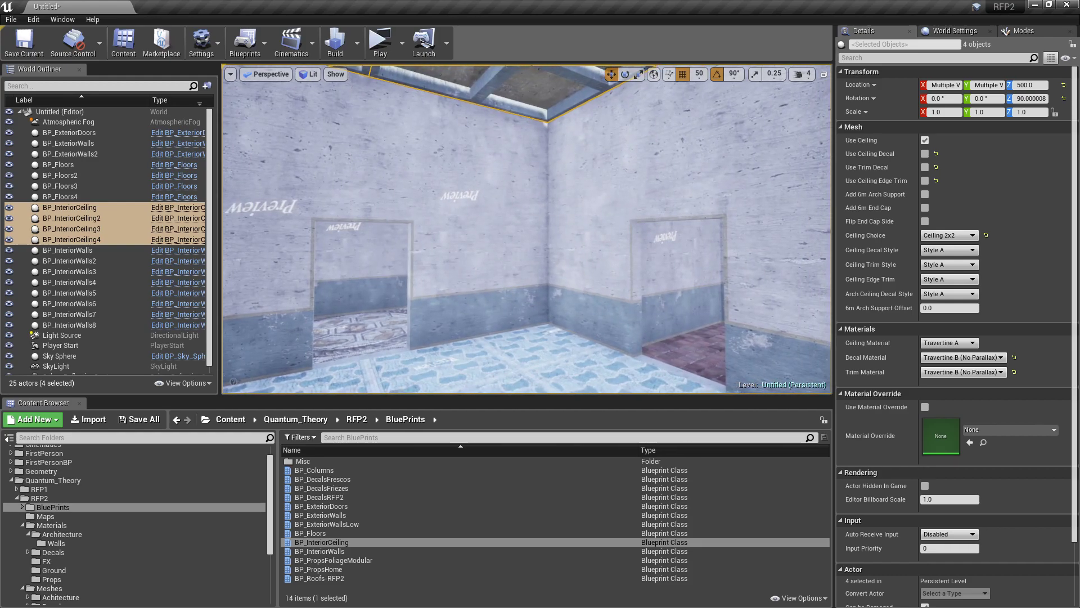